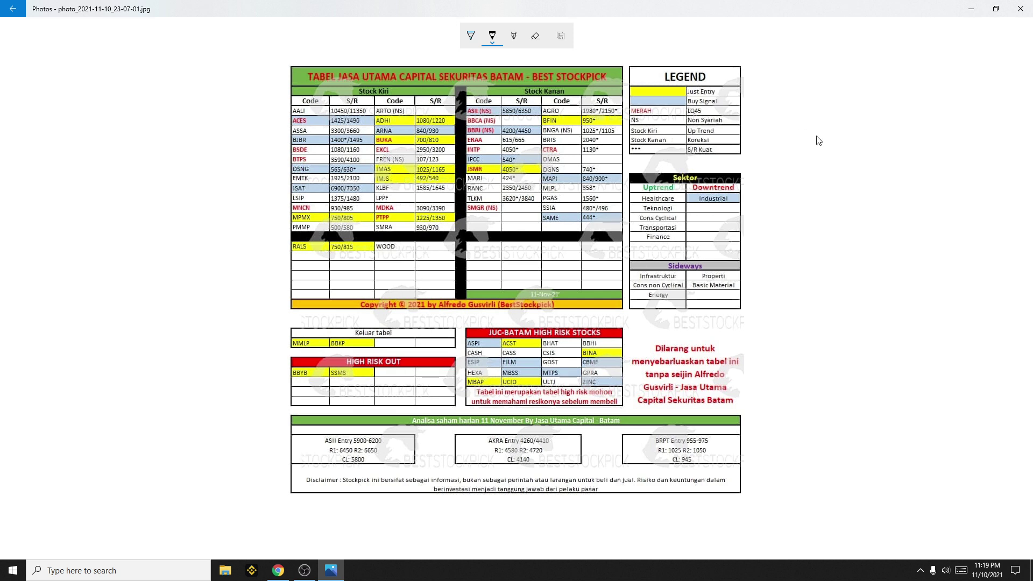
# Circle the 11-Nov-21 date cell beneath the Stock Kanan table and erase the circle.
pyautogui.moveTo(561, 285)
pyautogui.mouseDown()
pyautogui.moveTo(518, 292)
pyautogui.moveTo(571, 305)
pyautogui.moveTo(558, 287)
pyautogui.mouseUp()
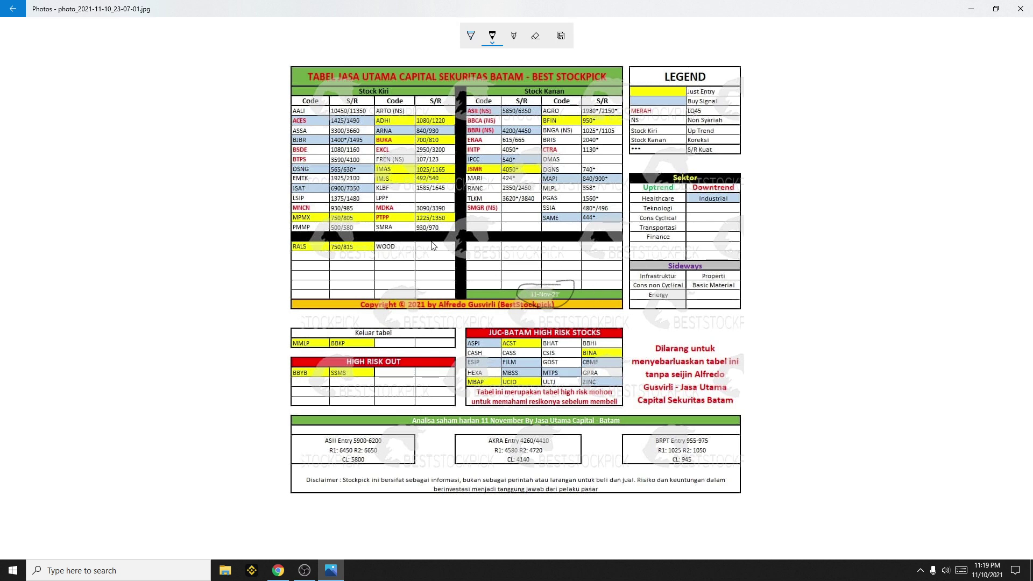
pyautogui.click(535, 35)
pyautogui.click(574, 294)
# Mark the Stock Kiri, Stock Kanan, Legend, Sektor, Keluar tabel, High Risk Out, JUC-Batam High Risk Stocks and Analisa saham harian headings in light blue.
pyautogui.click(471, 36)
pyautogui.moveTo(379, 77); pyautogui.dragTo(397, 85)
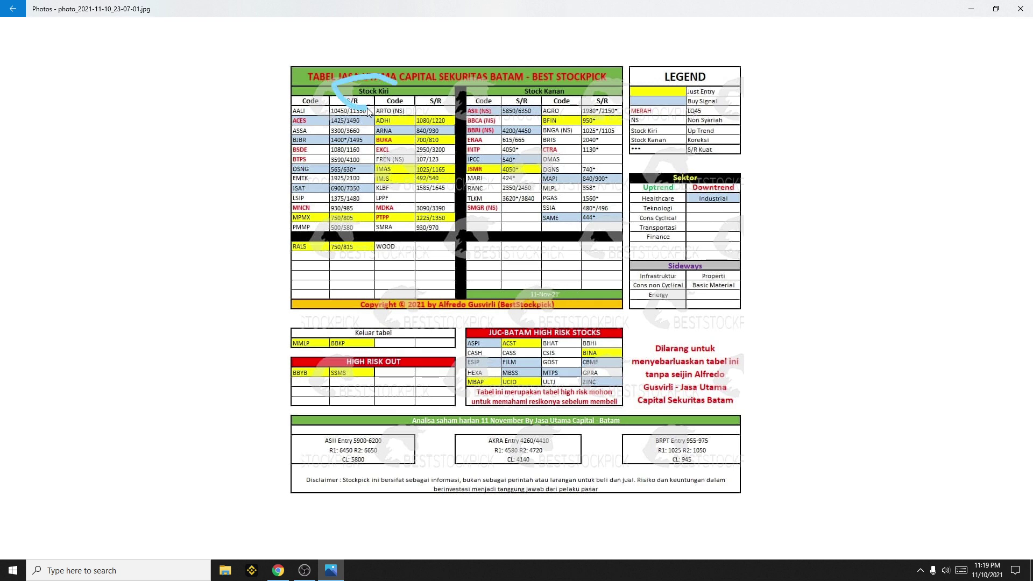
pyautogui.moveTo(544, 79)
pyautogui.mouseDown()
pyautogui.moveTo(544, 110)
pyautogui.moveTo(563, 78)
pyautogui.mouseUp()
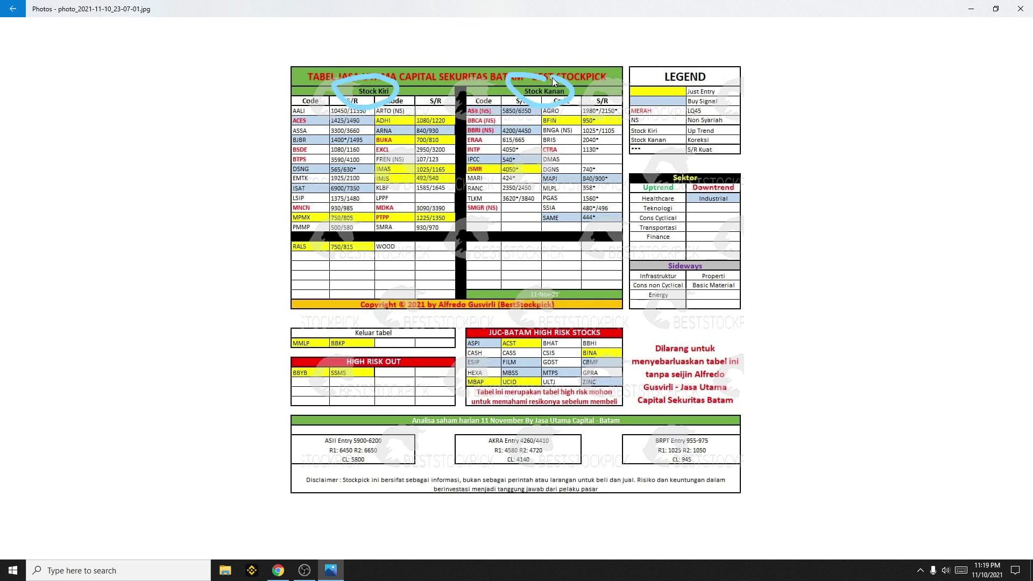
pyautogui.moveTo(654, 66); pyautogui.dragTo(694, 68)
pyautogui.moveTo(701, 179)
pyautogui.mouseDown()
pyautogui.moveTo(665, 171)
pyautogui.moveTo(702, 174)
pyautogui.mouseUp()
pyautogui.moveTo(403, 323)
pyautogui.mouseDown()
pyautogui.moveTo(408, 339)
pyautogui.moveTo(372, 338)
pyautogui.moveTo(344, 356)
pyautogui.moveTo(417, 376)
pyautogui.moveTo(389, 352)
pyautogui.mouseUp()
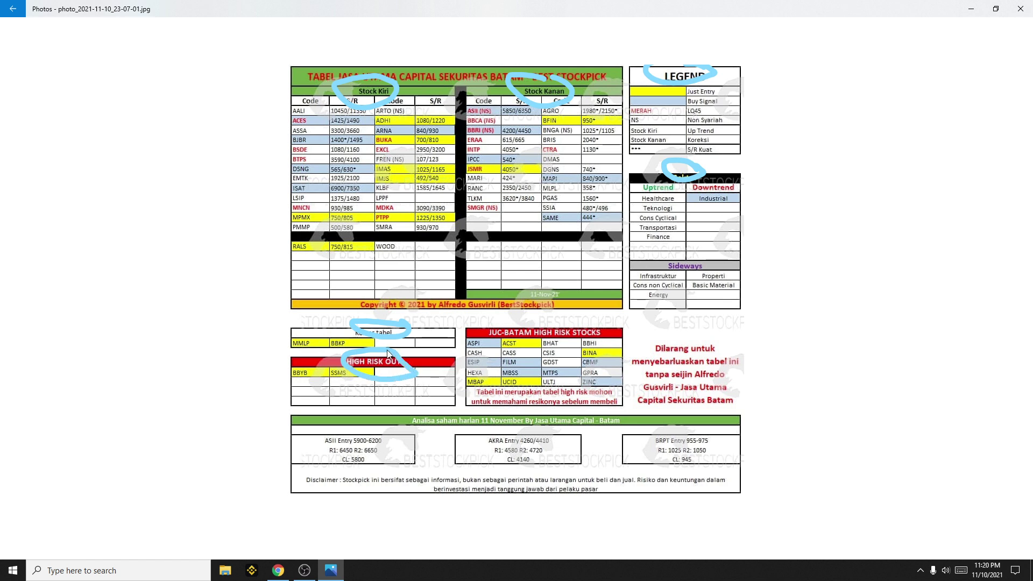
pyautogui.moveTo(532, 336); pyautogui.dragTo(589, 342)
pyautogui.moveTo(421, 429); pyautogui.dragTo(486, 426)
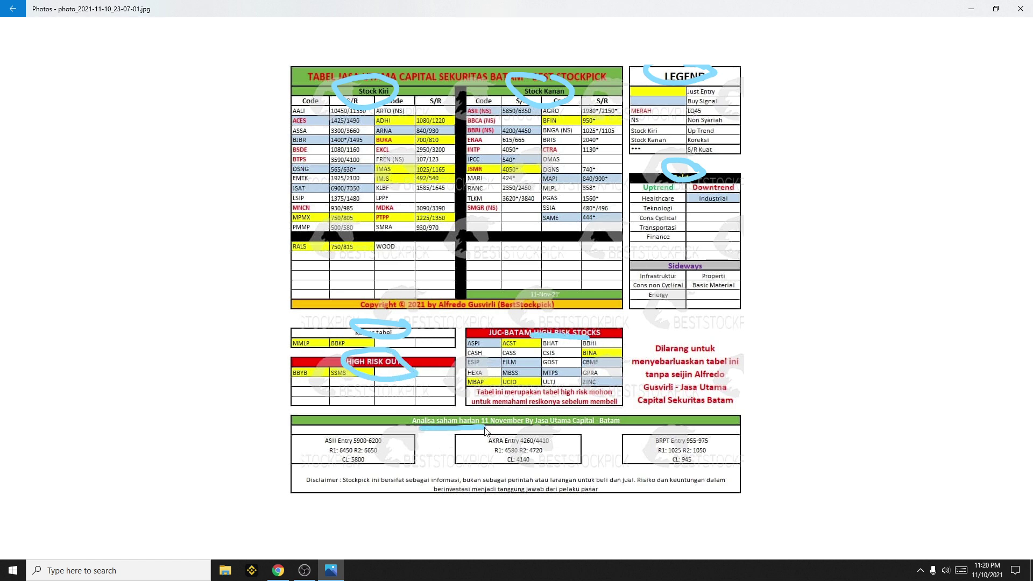
# Erase the light blue marks from all headings except the underline below Analisa saham harian.
pyautogui.click(535, 36)
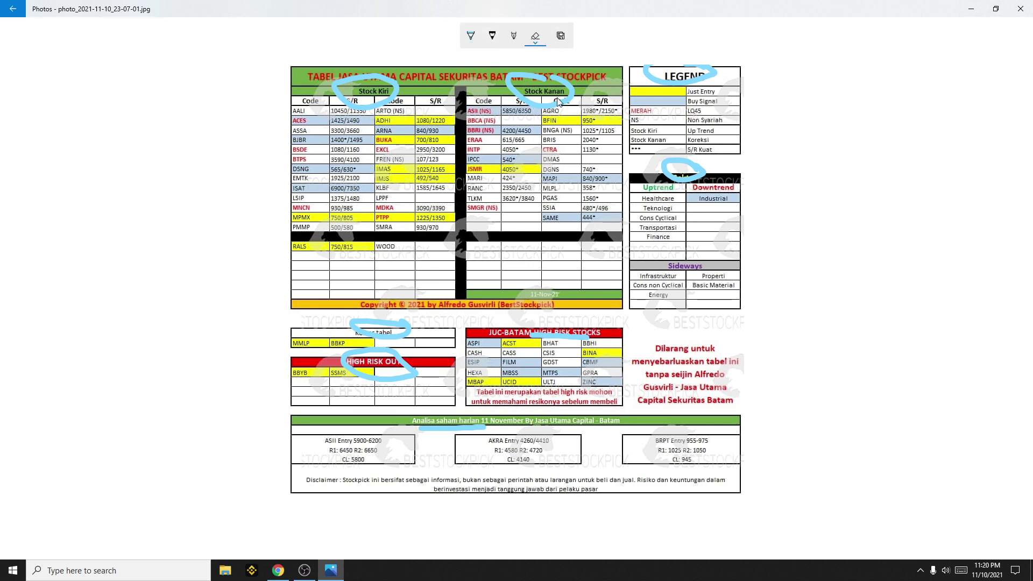
pyautogui.click(556, 104)
pyautogui.click(664, 77)
pyautogui.click(685, 165)
pyautogui.click(538, 337)
pyautogui.click(404, 377)
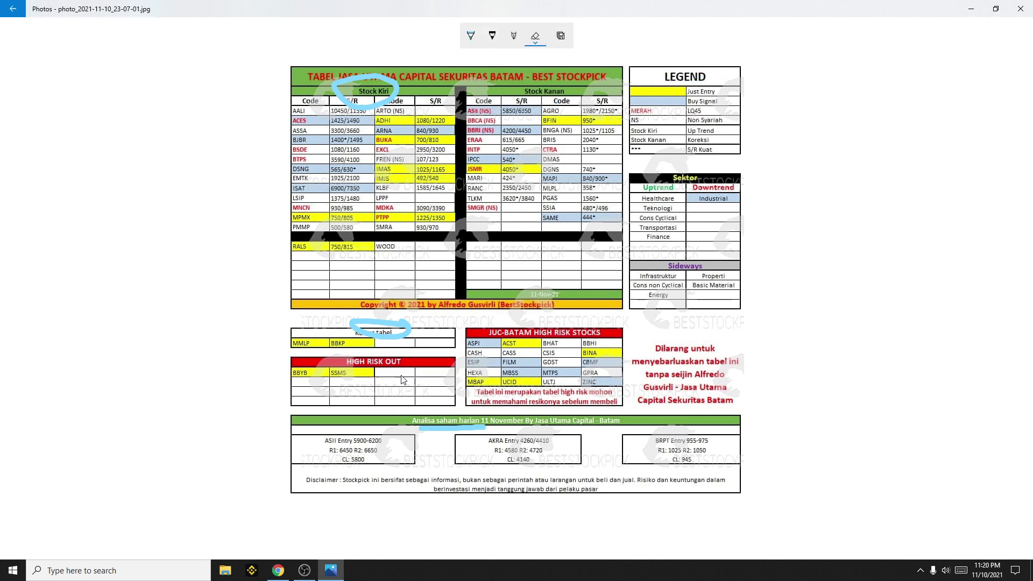
pyautogui.click(379, 335)
pyautogui.click(374, 82)
# Draw a black check mark beside the Just Entry row of the legend with the ballpoint pen.
pyautogui.click(471, 35)
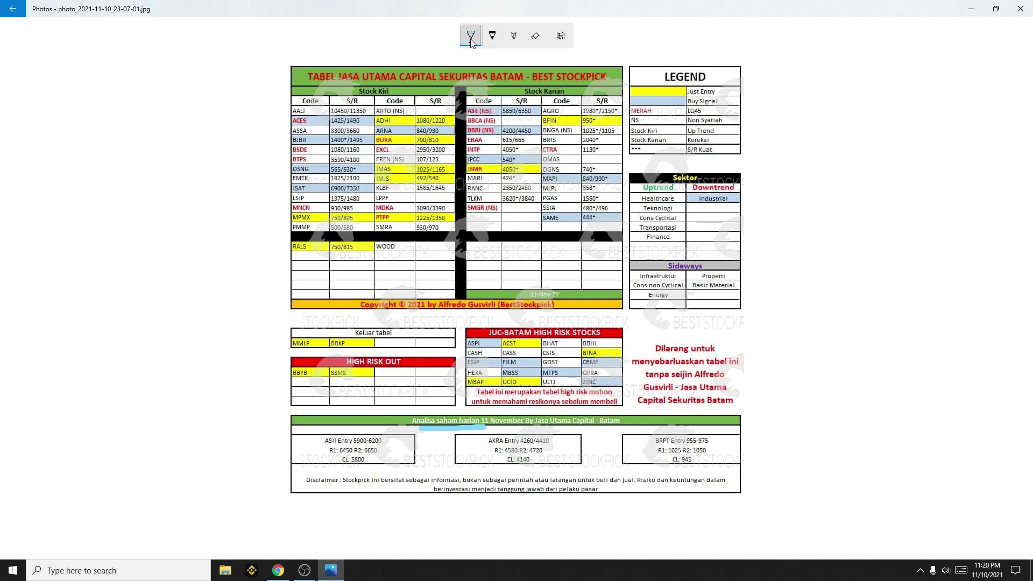
pyautogui.click(477, 49)
pyautogui.click(401, 84)
pyautogui.moveTo(728, 87); pyautogui.dragTo(746, 82)
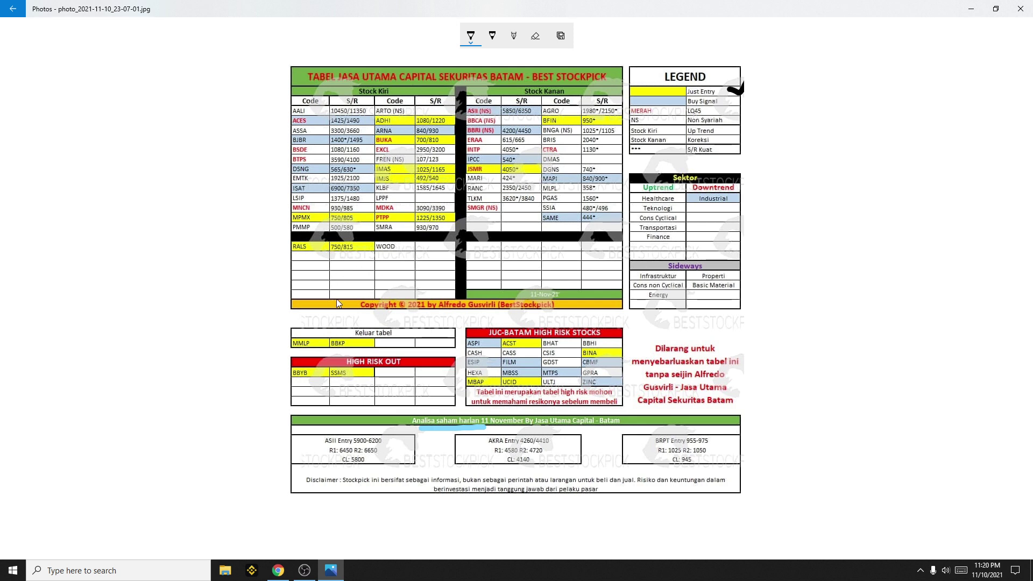
# Handwrite a large underlined black "HH /" note over the empty rows below the Stock Kiri table.
pyautogui.moveTo(322, 276)
pyautogui.mouseDown()
pyautogui.moveTo(323, 302)
pyautogui.moveTo(349, 285)
pyautogui.moveTo(349, 302)
pyautogui.moveTo(365, 303)
pyautogui.moveTo(380, 282)
pyautogui.moveTo(384, 300)
pyautogui.mouseUp()
pyautogui.moveTo(305, 322); pyautogui.dragTo(377, 313)
pyautogui.moveTo(413, 262)
pyautogui.mouseDown()
pyautogui.moveTo(400, 293)
pyautogui.moveTo(445, 290)
pyautogui.mouseUp()
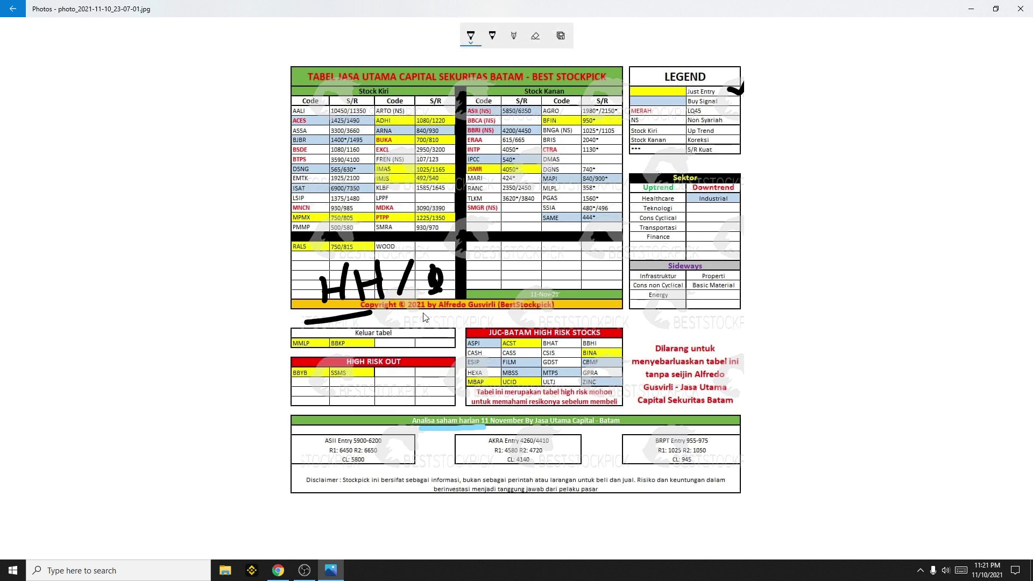
# Switch to the TradingView chart in Chrome and load the symbol ADHI.
pyautogui.hotkey('alt', 'Tab')
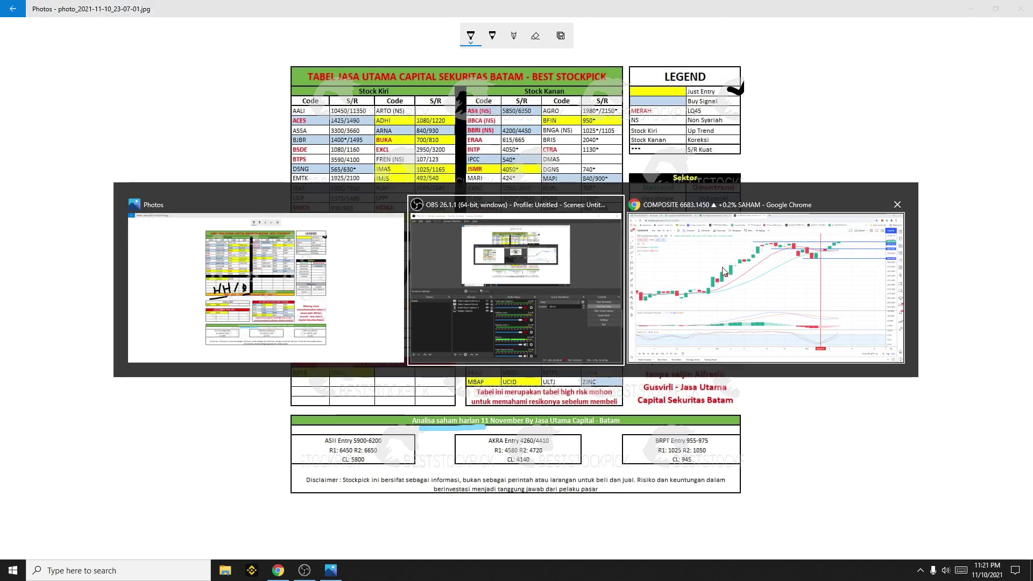
pyautogui.click(724, 272)
pyautogui.write('adhi')
pyautogui.press('Return')
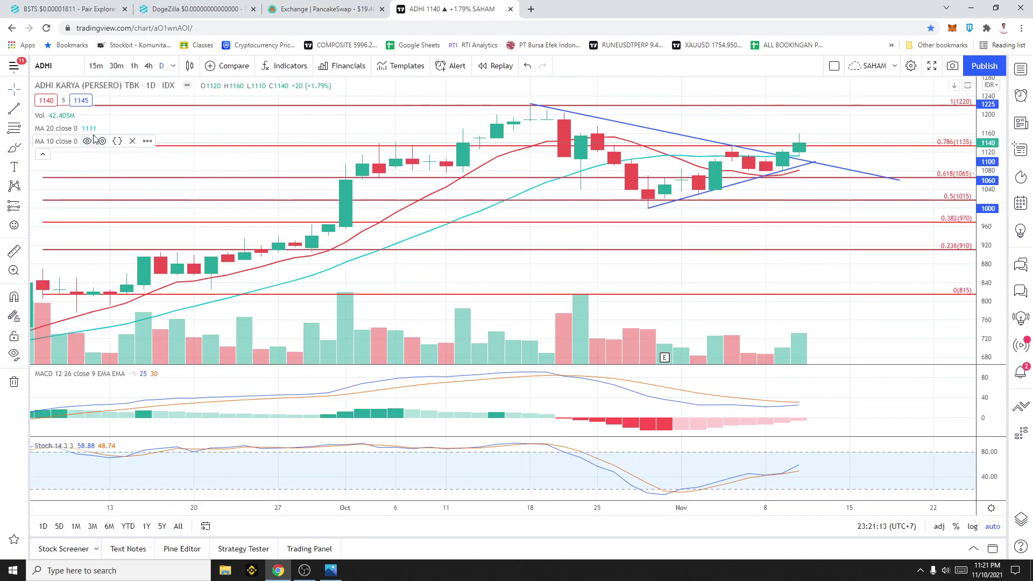
# Remove the MA 10 indicator and the Fibonacci retracement from the ADHI chart.
pyautogui.click(132, 142)
pyautogui.click(221, 144)
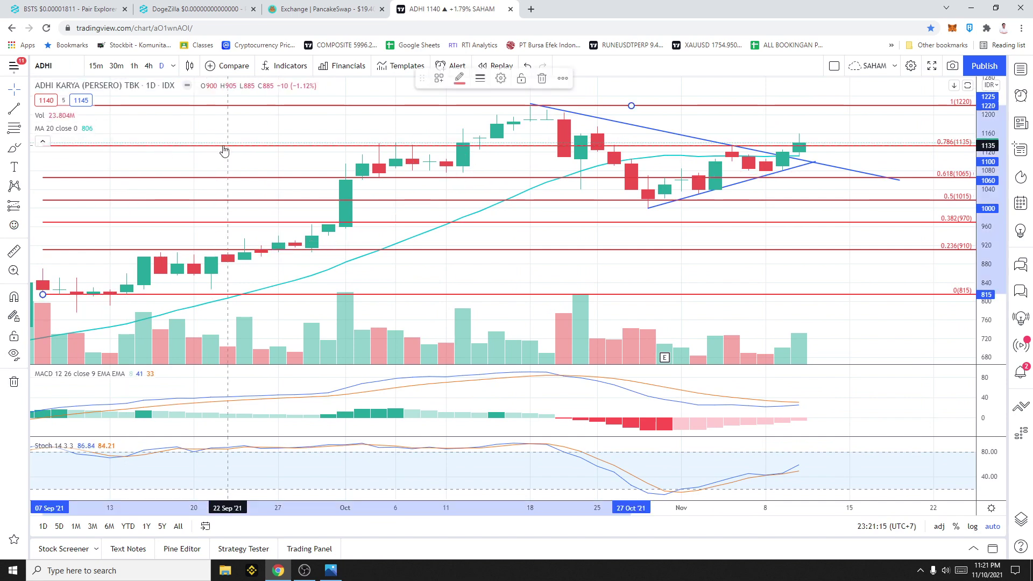
pyautogui.press('Delete')
# Place a horizontal ray at 1205 across the mid-October highs on the ADHI chart.
pyautogui.scroll(3, 805, 177)
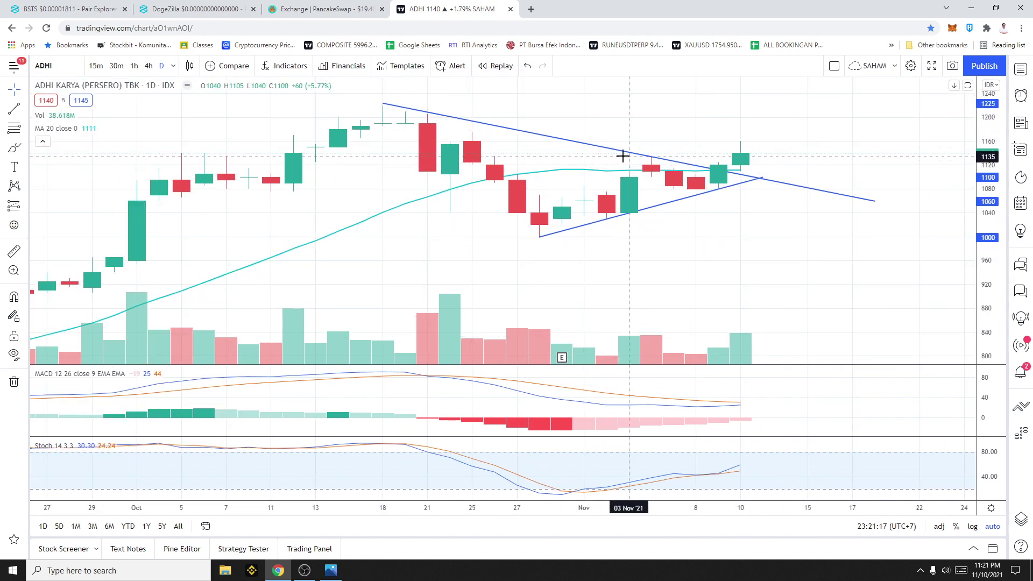
pyautogui.click(752, 177)
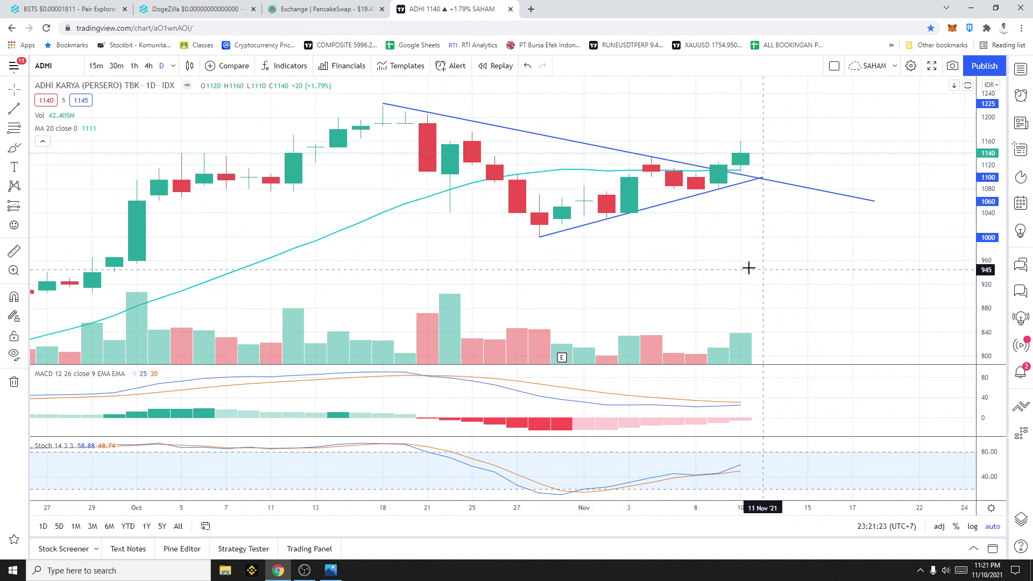
pyautogui.scroll(-2, 645, 130)
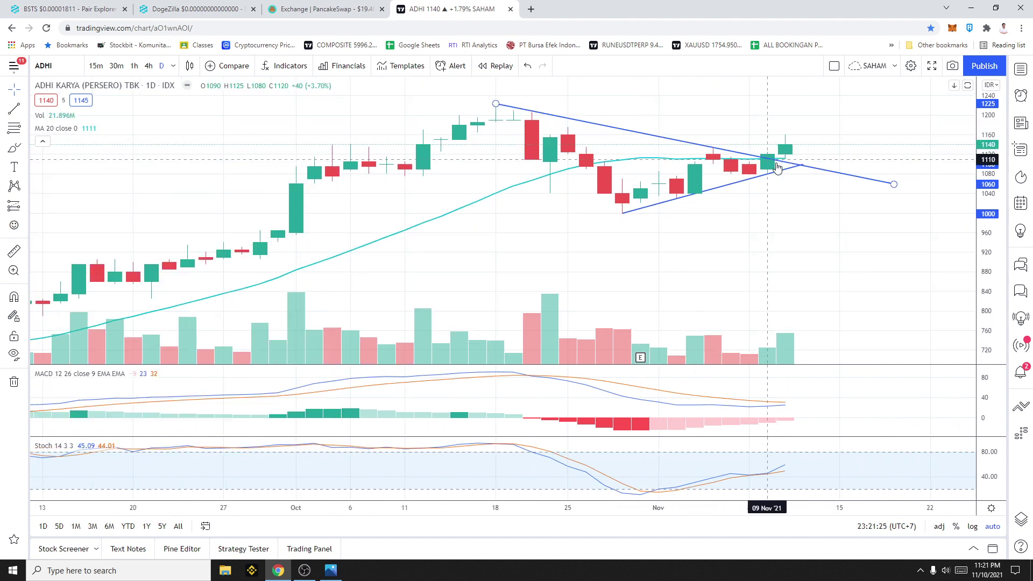
pyautogui.click(23, 110)
pyautogui.click(69, 259)
pyautogui.click(477, 111)
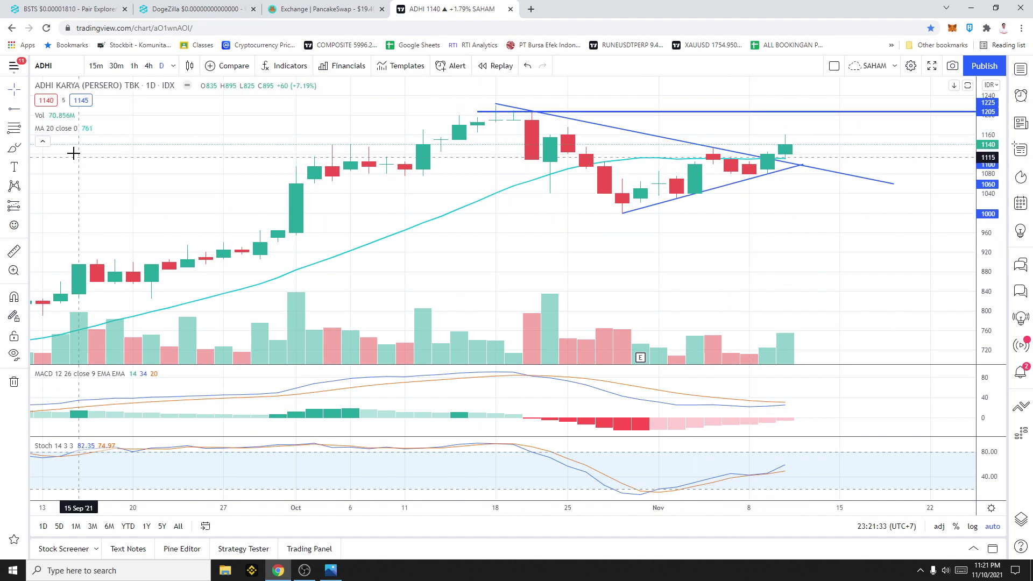
# Trace ADHI's recent swings with trend lines from about 1005 on 28 Oct to 1120 on 4 Nov and through the following pullback.
pyautogui.click(23, 110)
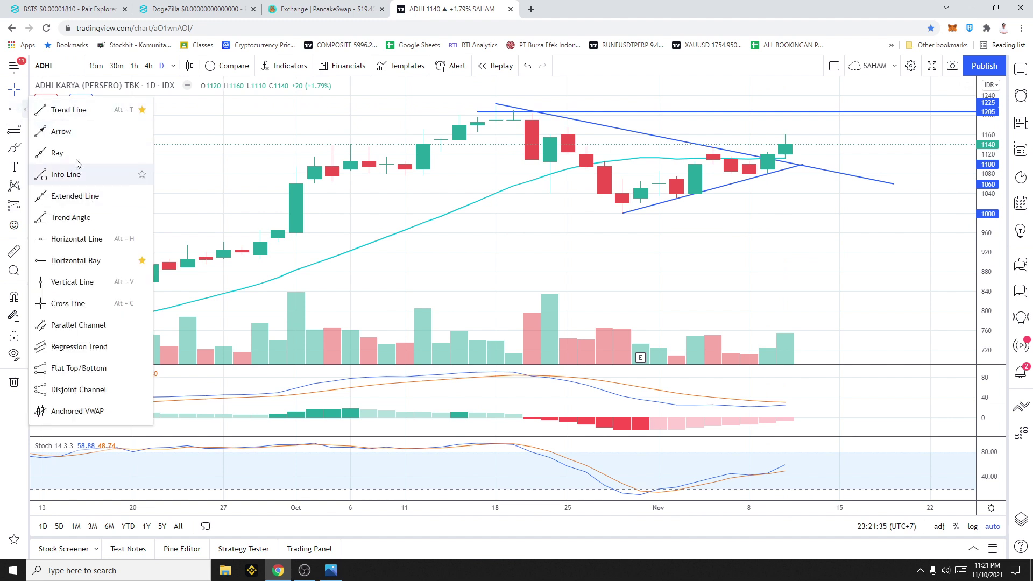
pyautogui.click(69, 110)
pyautogui.click(622, 210)
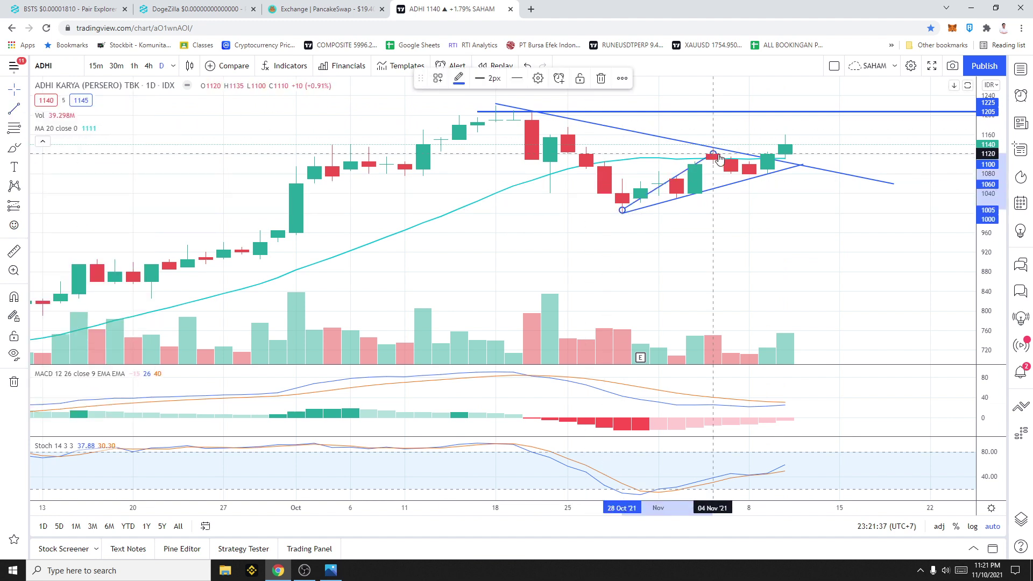
pyautogui.click(721, 153)
pyautogui.click(716, 157)
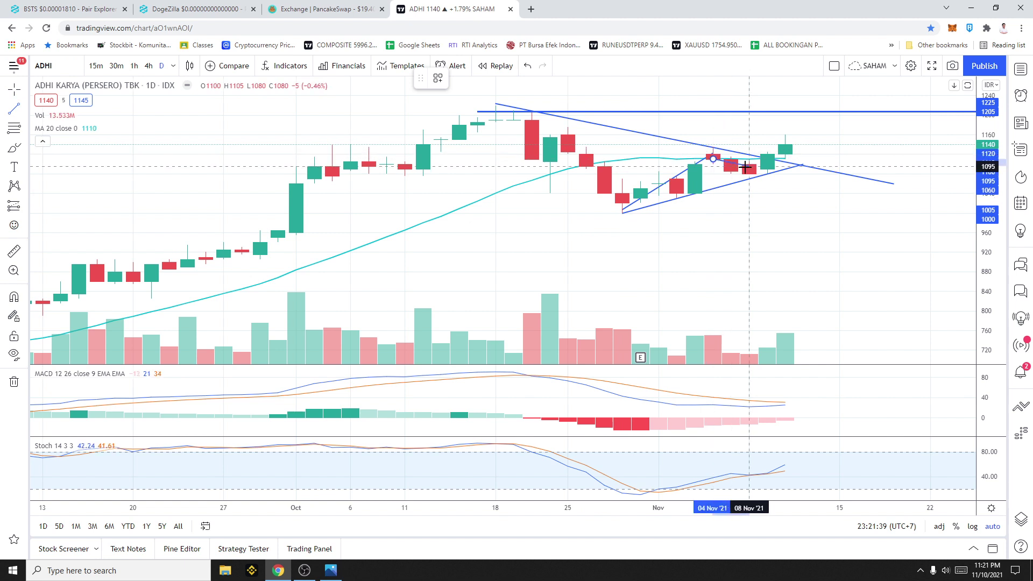
pyautogui.click(768, 172)
pyautogui.moveTo(778, 153); pyautogui.dragTo(785, 137)
pyautogui.press('Escape')
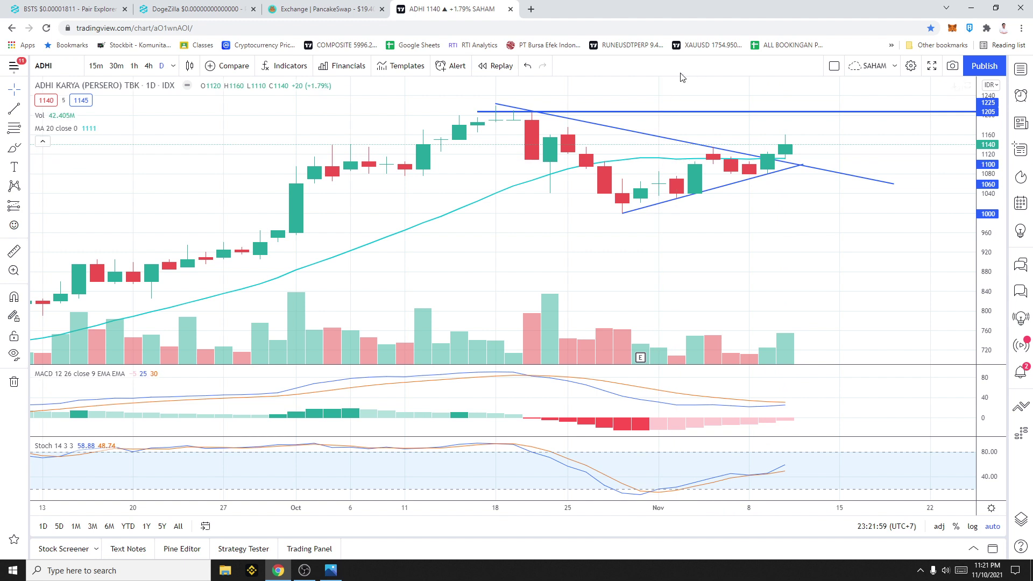
# Draw an arrow from 1140 on 11 Nov up to the 1205 line on 12 Nov.
pyautogui.click(20, 109)
pyautogui.click(58, 135)
pyautogui.click(803, 144)
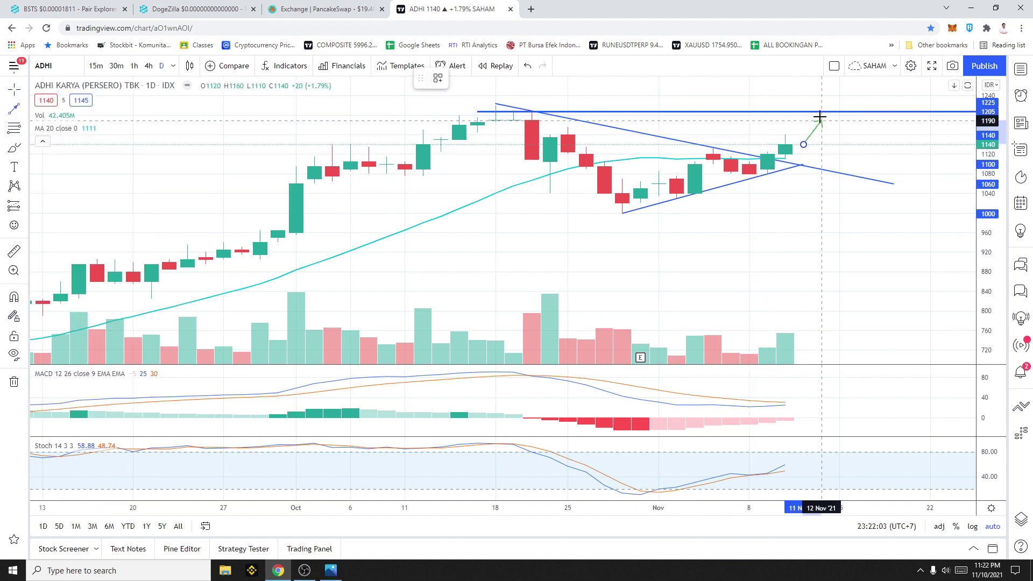
pyautogui.click(821, 113)
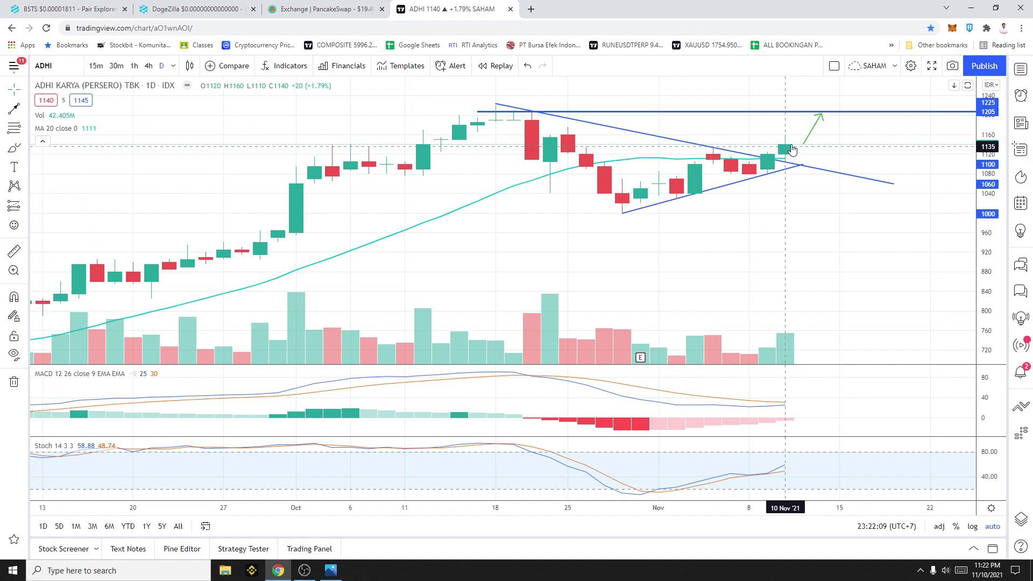
# Redirect the arrow's head down to about 1100 and on to about 1055, and delete the arrow.
pyautogui.moveTo(821, 114); pyautogui.dragTo(817, 169)
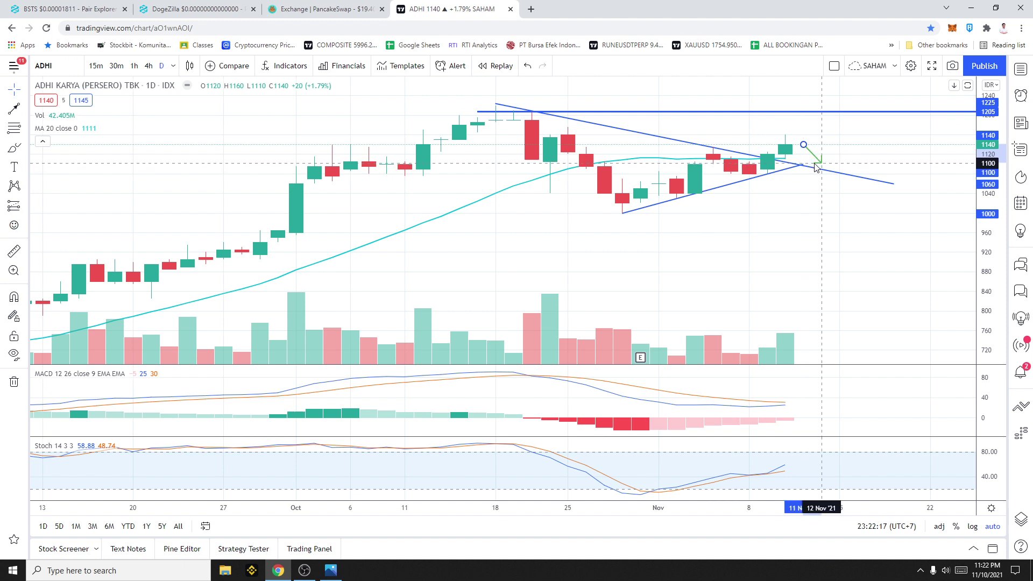
pyautogui.moveTo(815, 163); pyautogui.dragTo(821, 186)
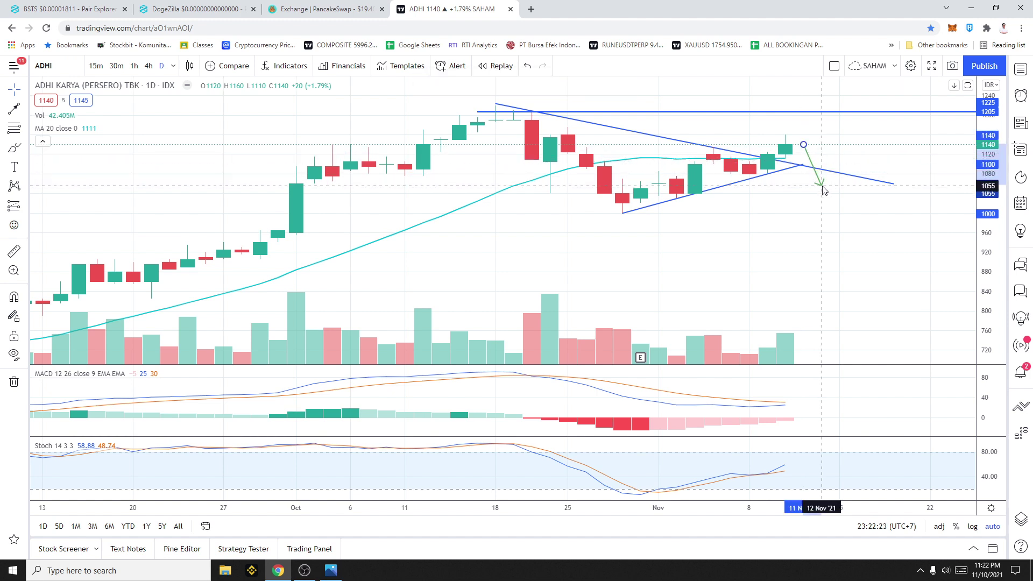
pyautogui.click(855, 151)
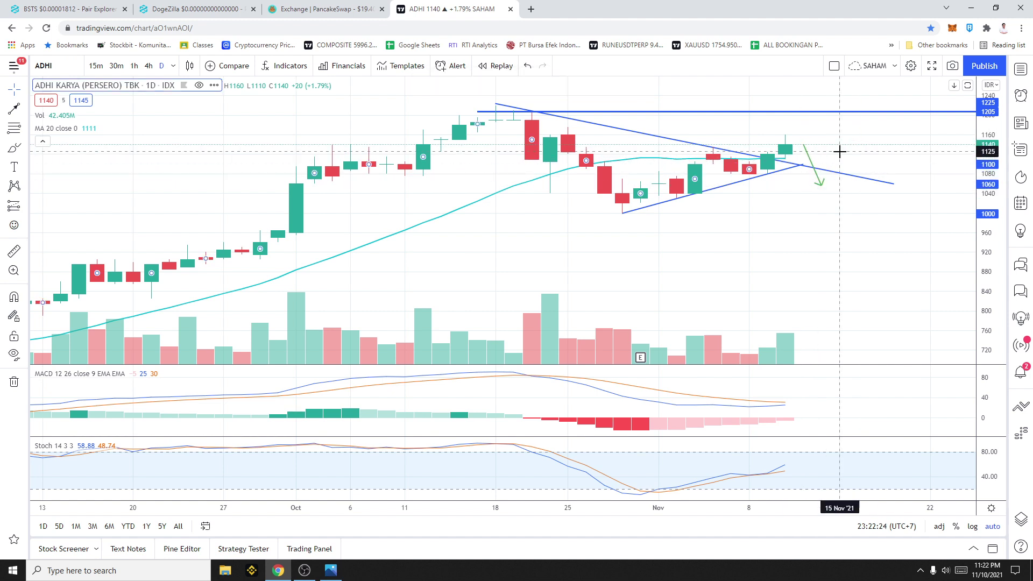
pyautogui.click(807, 153)
pyautogui.press('Delete')
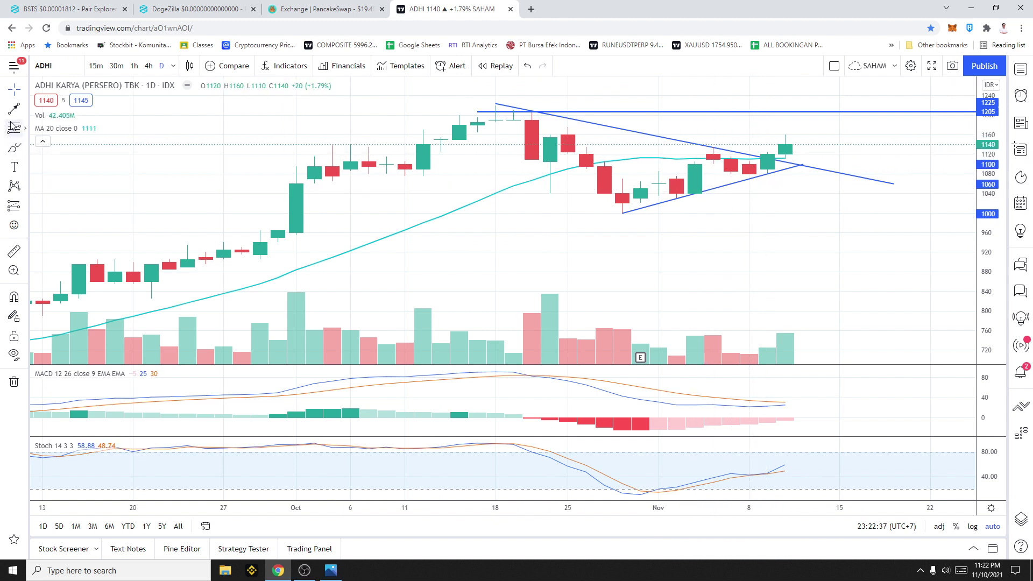
# Place a horizontal ray at about 1120 starting from the 3 Nov candle on the ADHI chart.
pyautogui.click(23, 109)
pyautogui.click(59, 260)
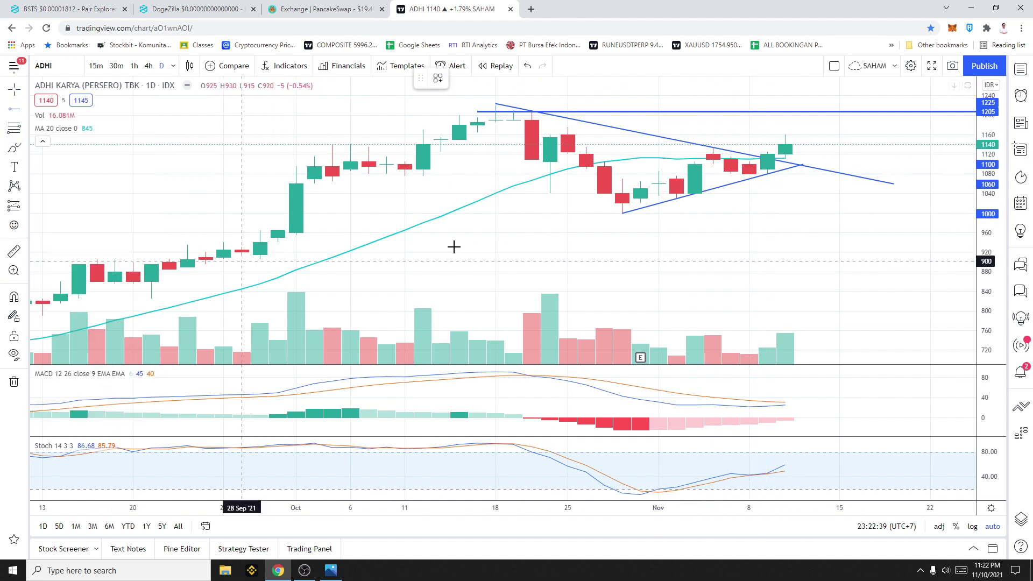
pyautogui.click(694, 154)
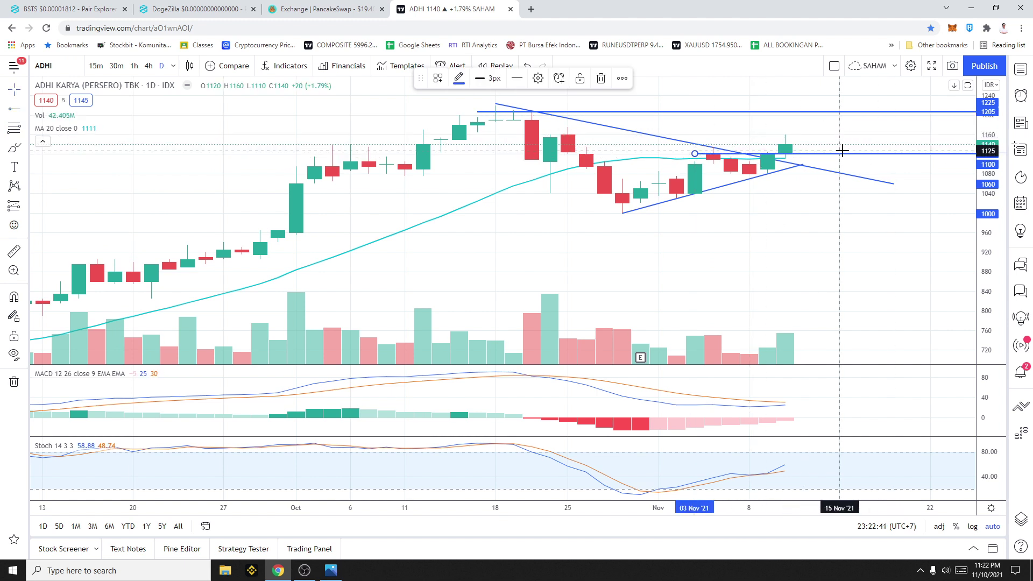
# Switch back to the stock table image in Photos and erase the handwritten "HH /" note.
pyautogui.hotkey('alt', 'Tab')
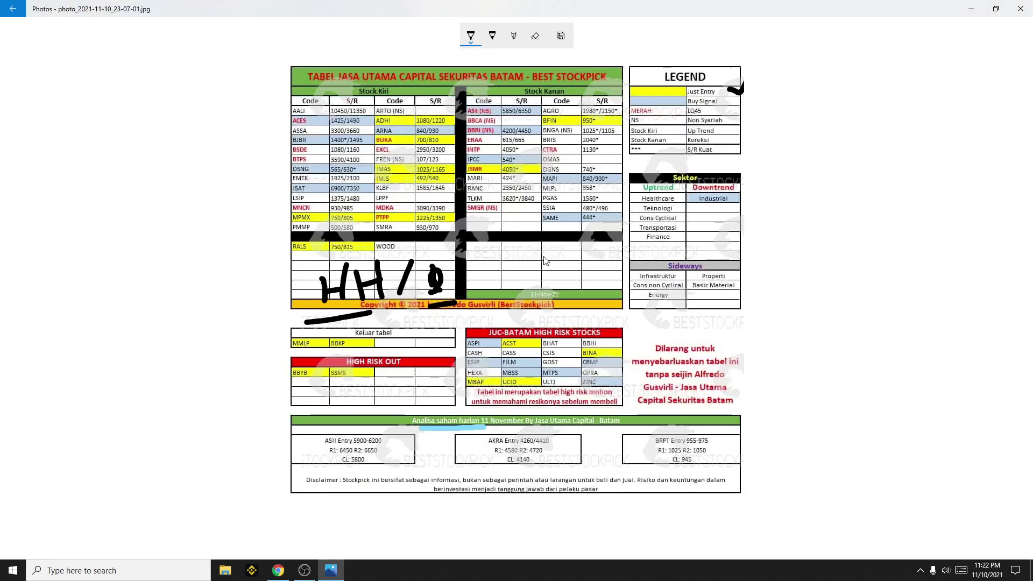
pyautogui.click(535, 35)
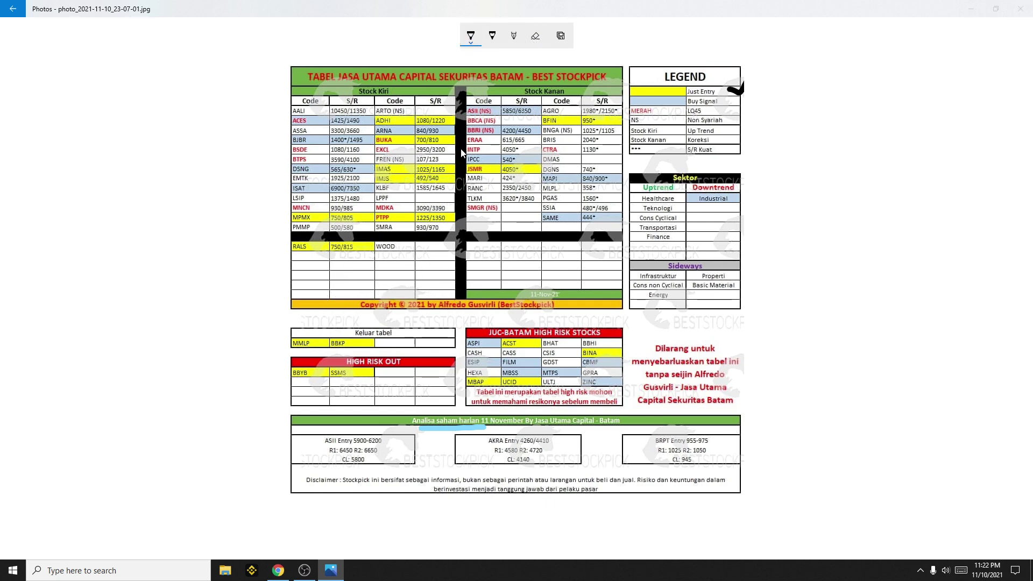
# Return to the TradingView chart and load the symbol BUKA.
pyautogui.hotkey('alt', 'Tab')
pyautogui.write('BUKA')
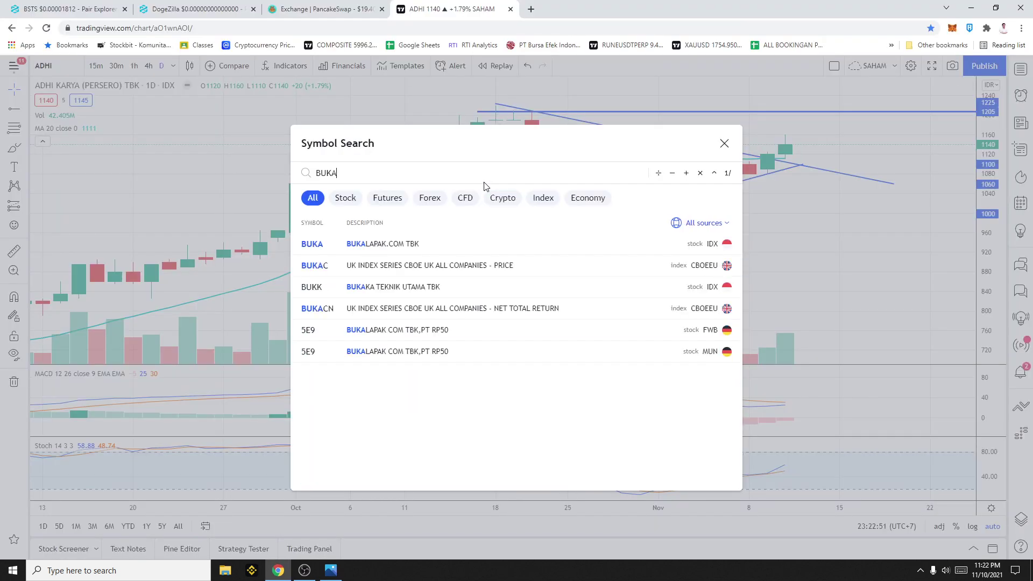
pyautogui.press('Return')
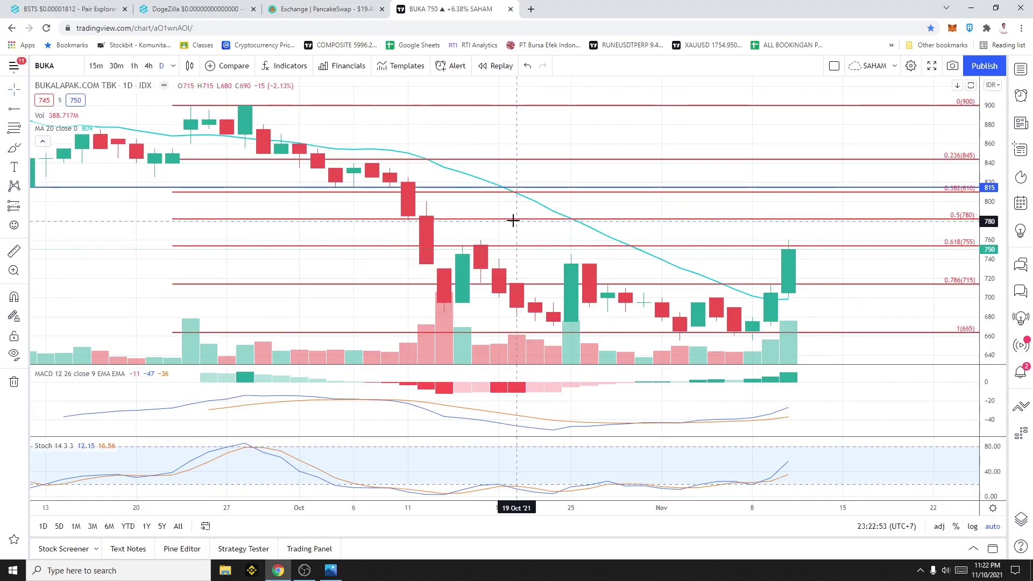
# Delete the Fibonacci retracement and the horizontal line at 815 from the BUKA chart.
pyautogui.click(515, 220)
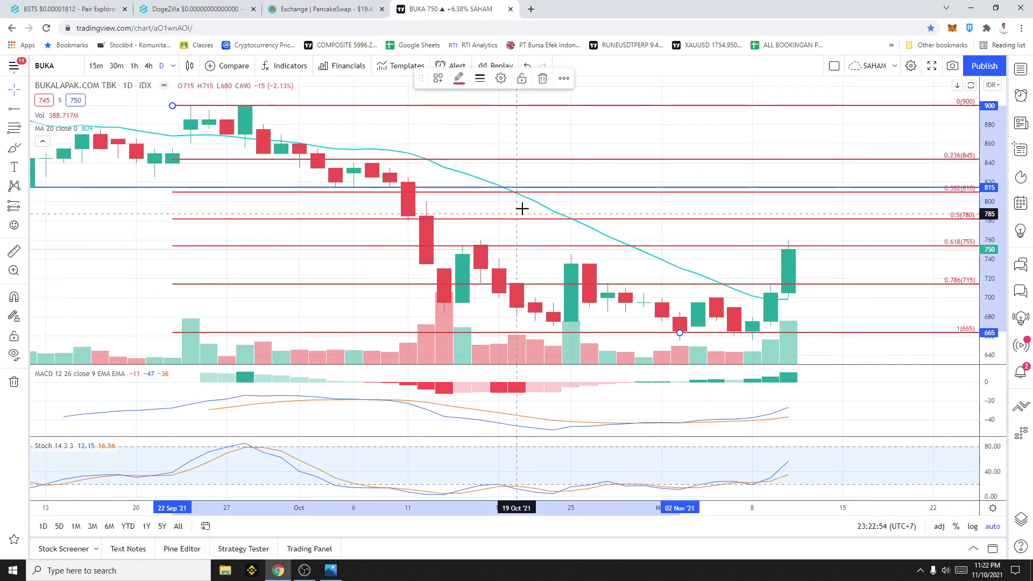
pyautogui.press('Delete')
pyautogui.click(574, 187)
pyautogui.press('Delete')
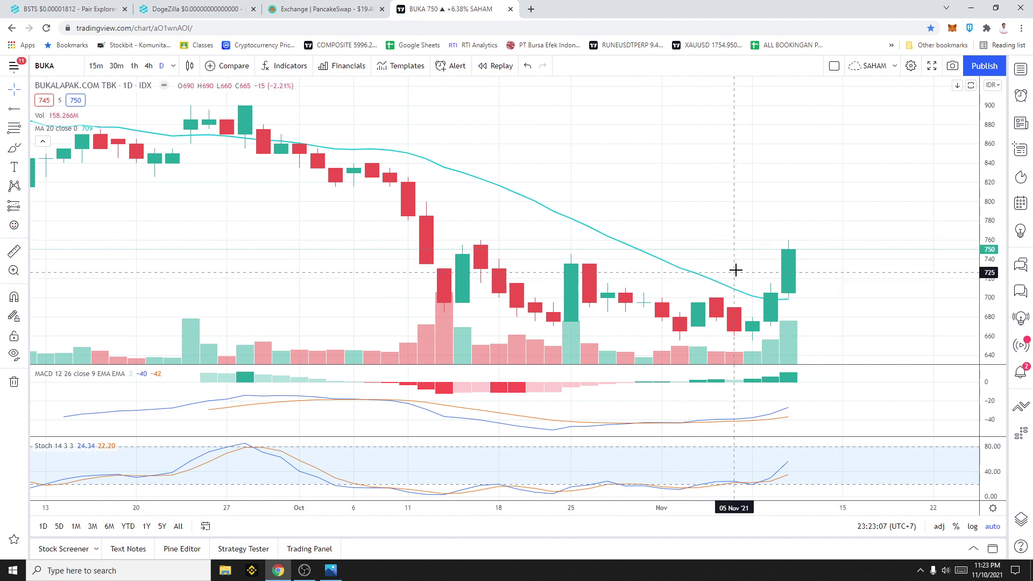
# Place a horizontal ray at about 735 starting from 21 Oct on the BUKA chart.
pyautogui.scroll(1, 761, 272)
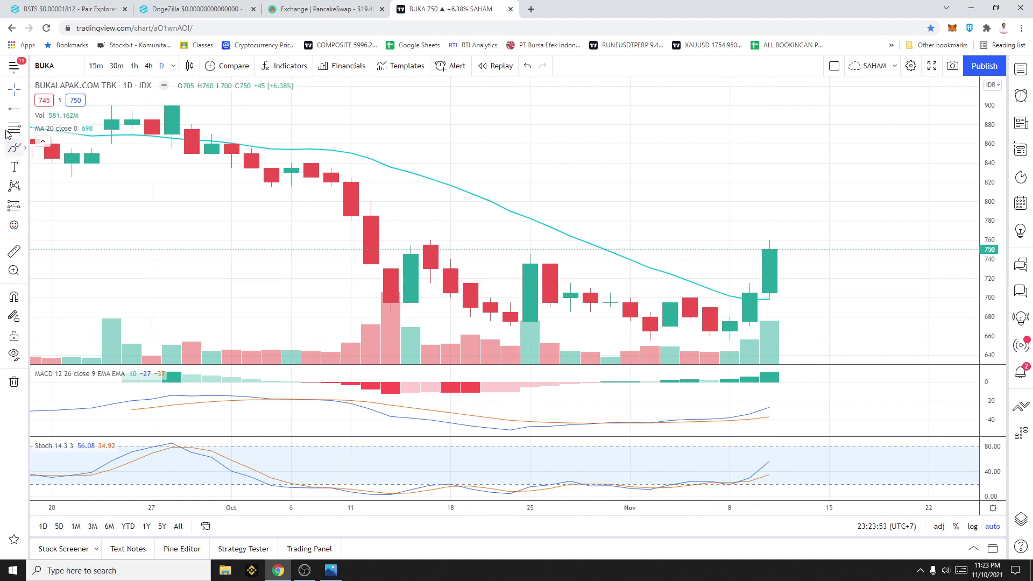
pyautogui.click(483, 264)
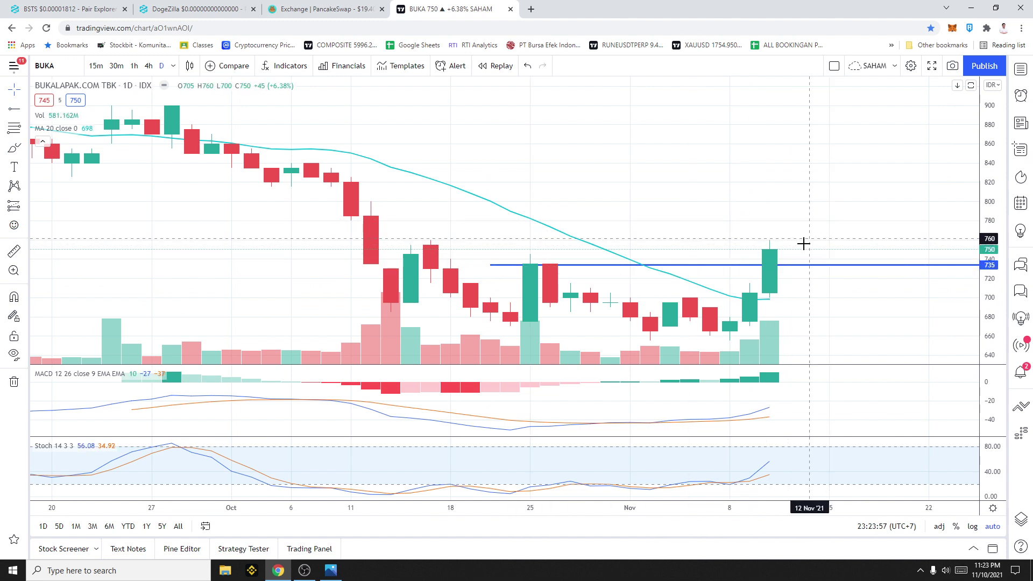
pyautogui.click(683, 268)
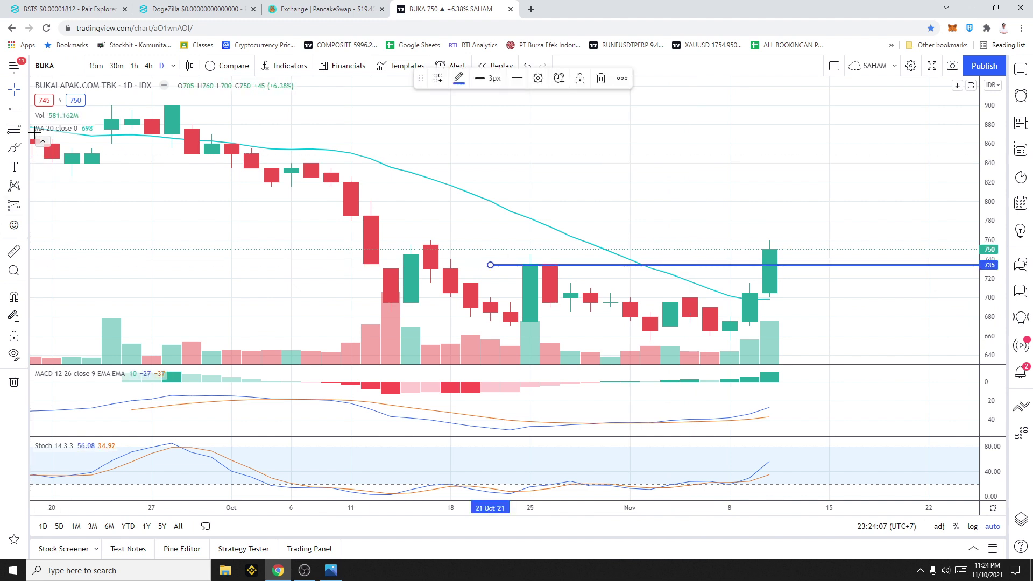
# Draw an arrow from about 750 on 10 Nov down to about 720 on 11 Nov, and delete it along with the 735 ray.
pyautogui.click(23, 108)
pyautogui.click(53, 132)
pyautogui.click(781, 251)
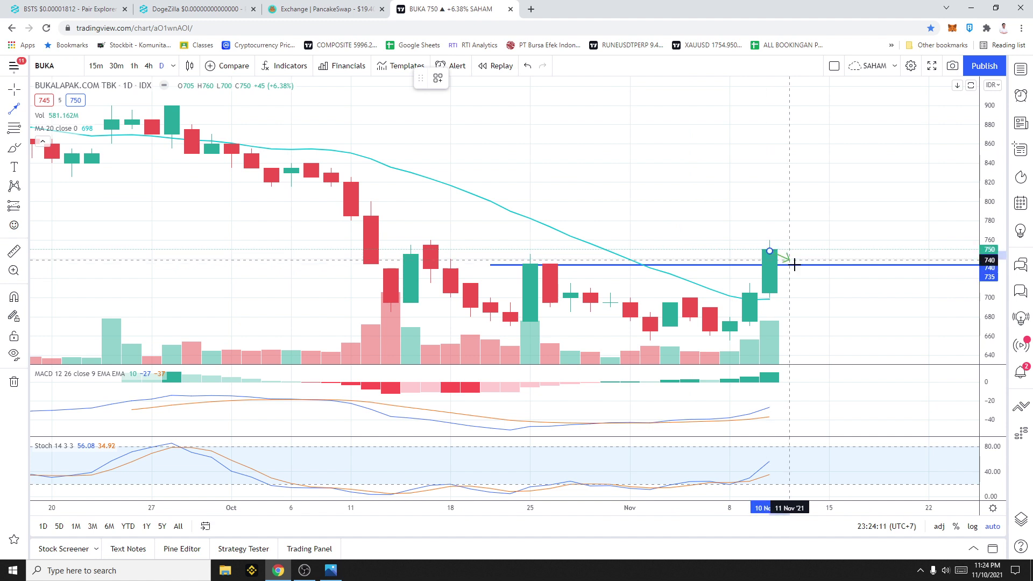
pyautogui.click(796, 279)
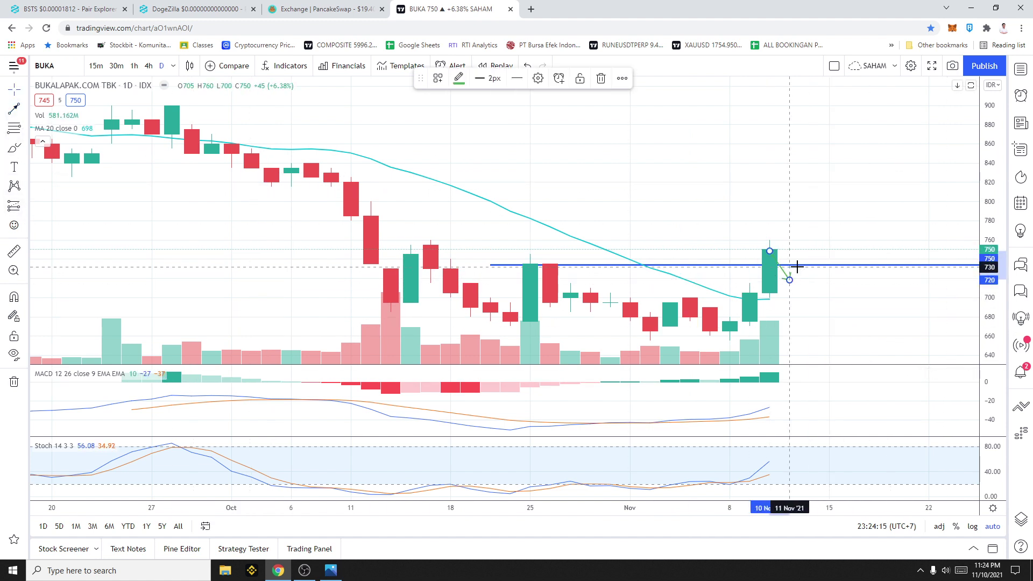
pyautogui.press('Delete')
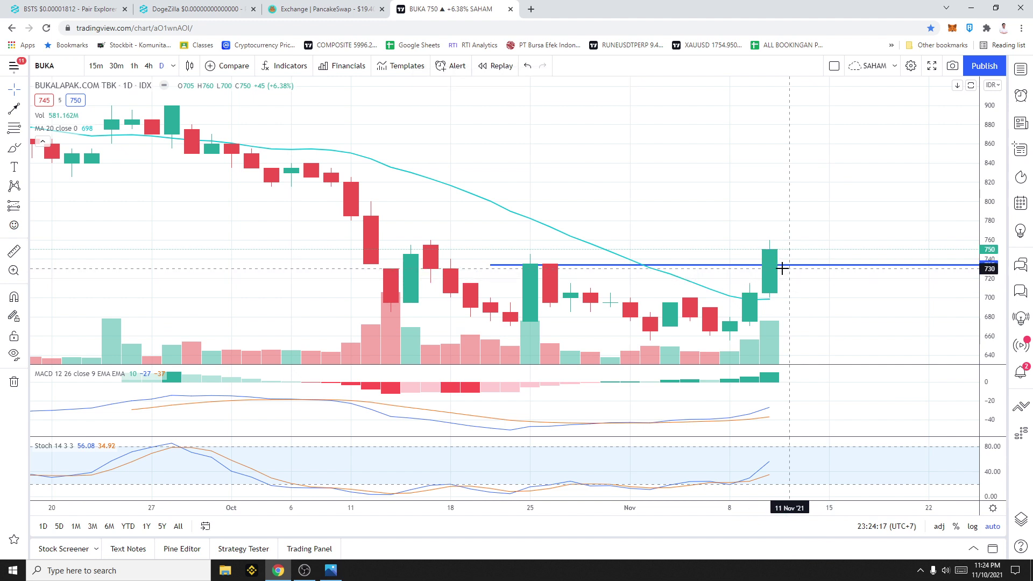
pyautogui.press('Delete')
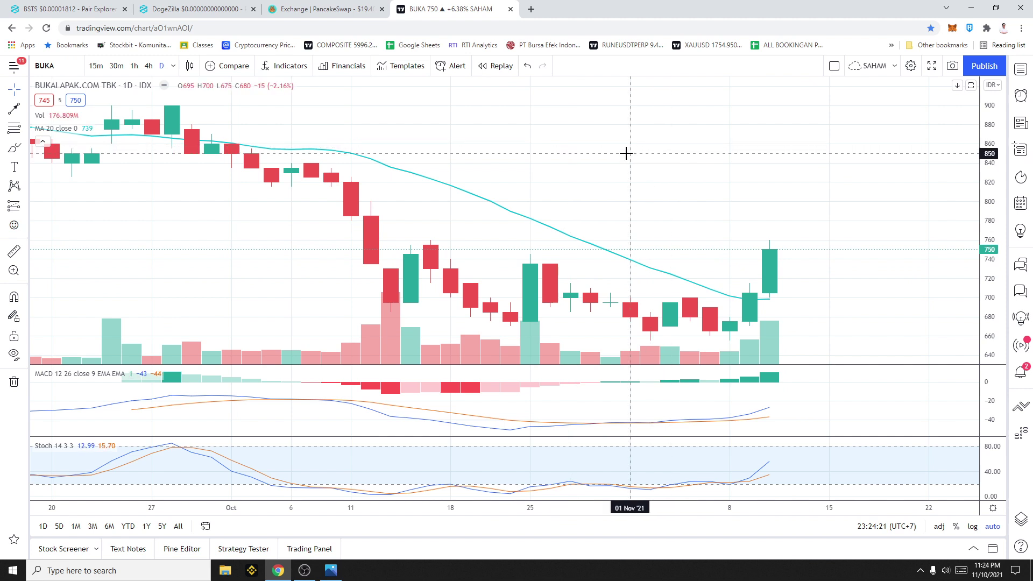
# In the Photos stock table, erase the check mark beside the legend and handwrite "up" under Stock Kiri and "SW" under Stock Kanan.
pyautogui.hotkey('alt', 'Tab')
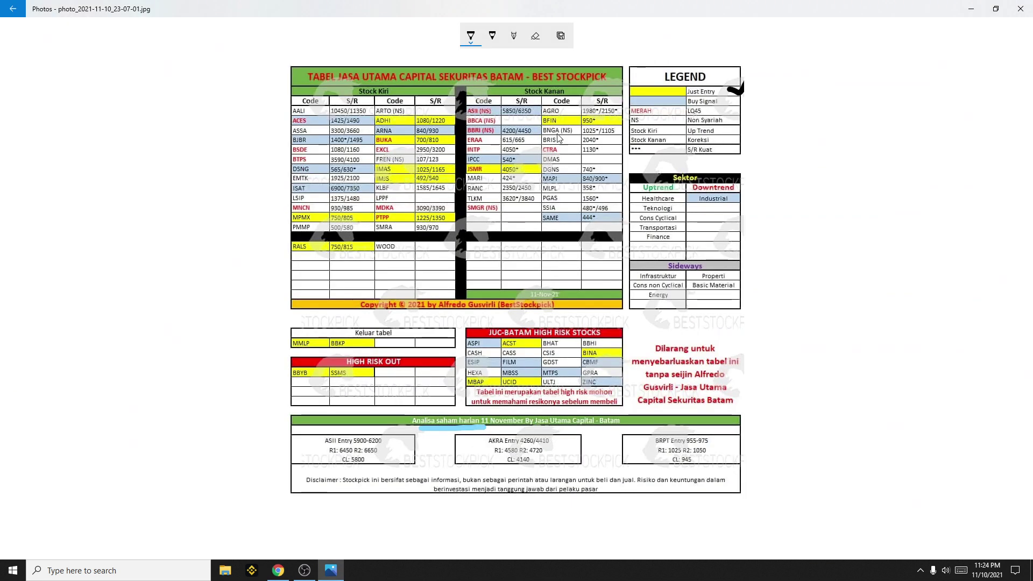
pyautogui.click(536, 46)
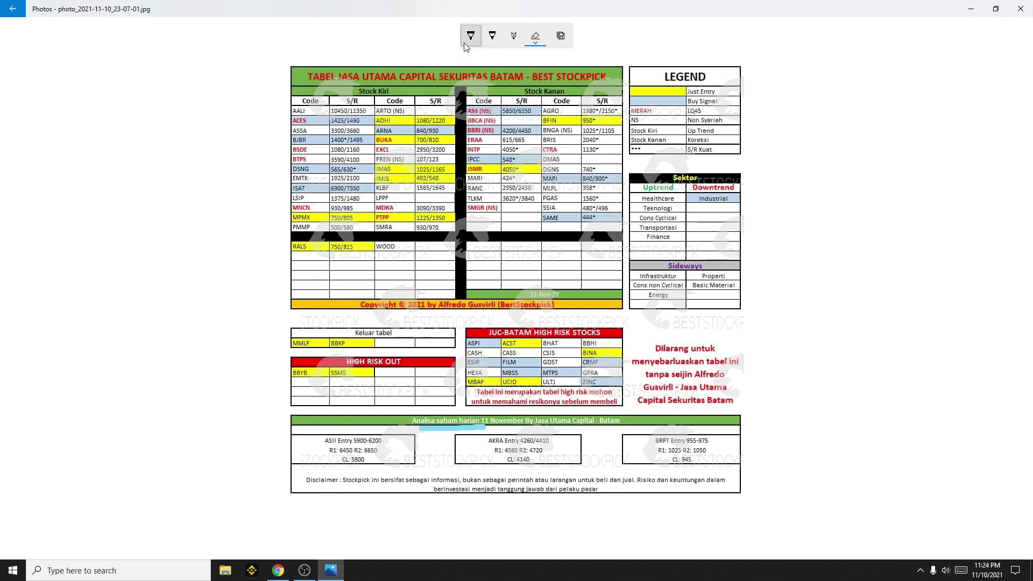
pyautogui.moveTo(318, 280); pyautogui.dragTo(340, 298)
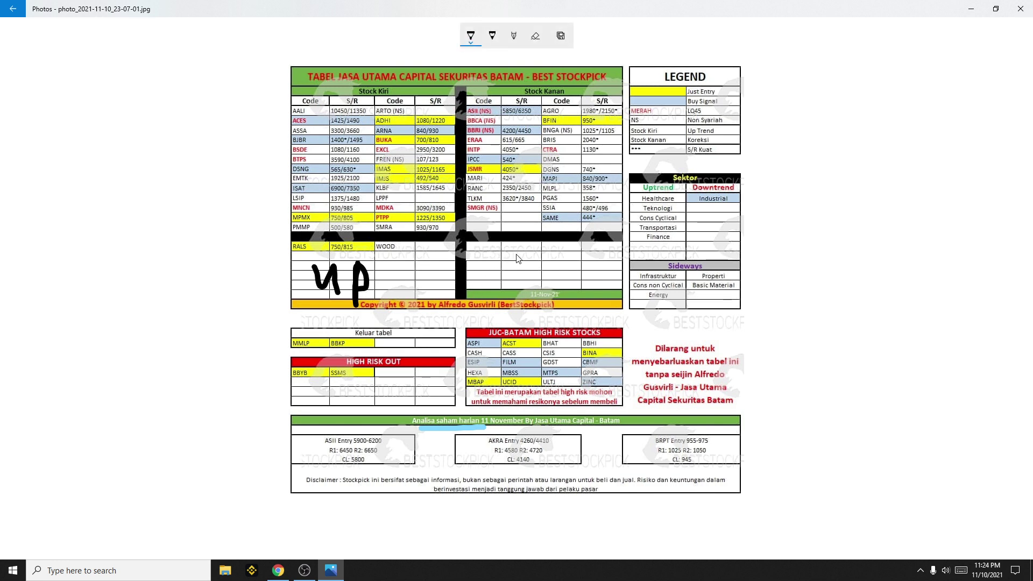
pyautogui.moveTo(516, 253); pyautogui.dragTo(513, 293)
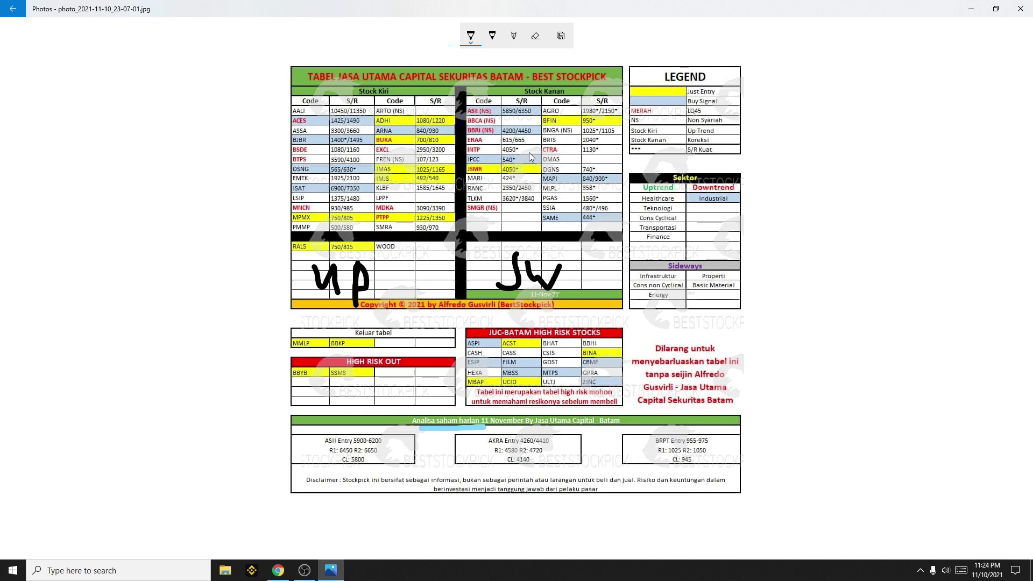
# Return to the TradingView chart and load the symbol BFIN.
pyautogui.hotkey('alt', 'Tab')
pyautogui.hotkey('alt', 'Tab')
pyautogui.hotkey('alt', 'Tab')
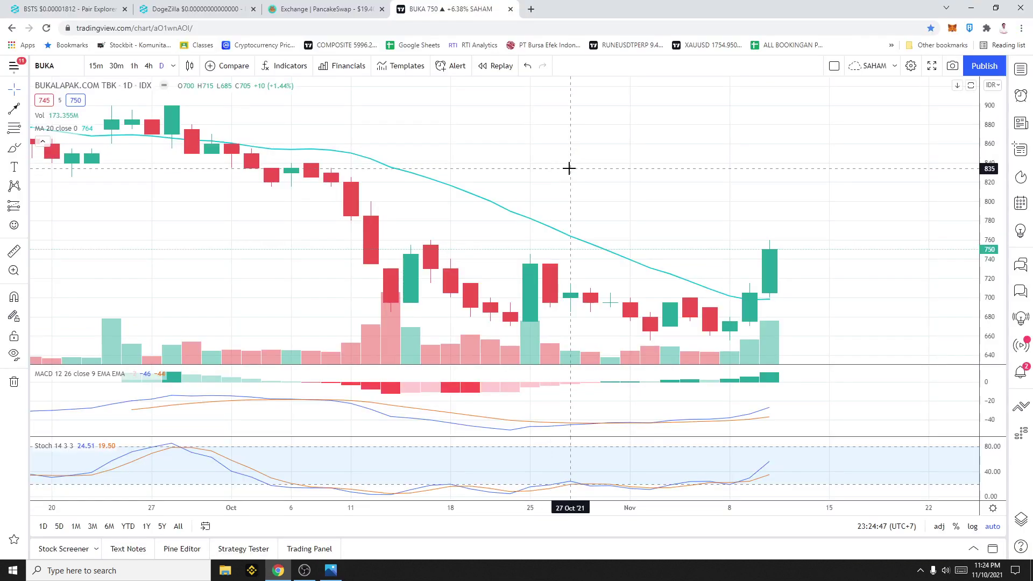
pyautogui.write('BFIN')
pyautogui.press('Return')
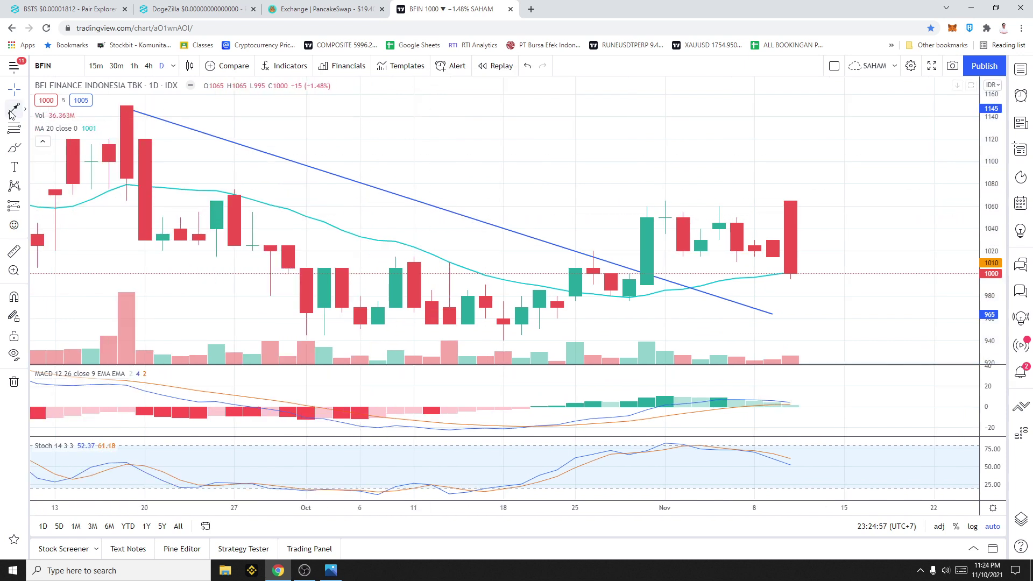
# Draw a rectangle over the recent BFIN highs, from about 1055 to 1075 between 28 Oct and 11 Nov.
pyautogui.click(25, 147)
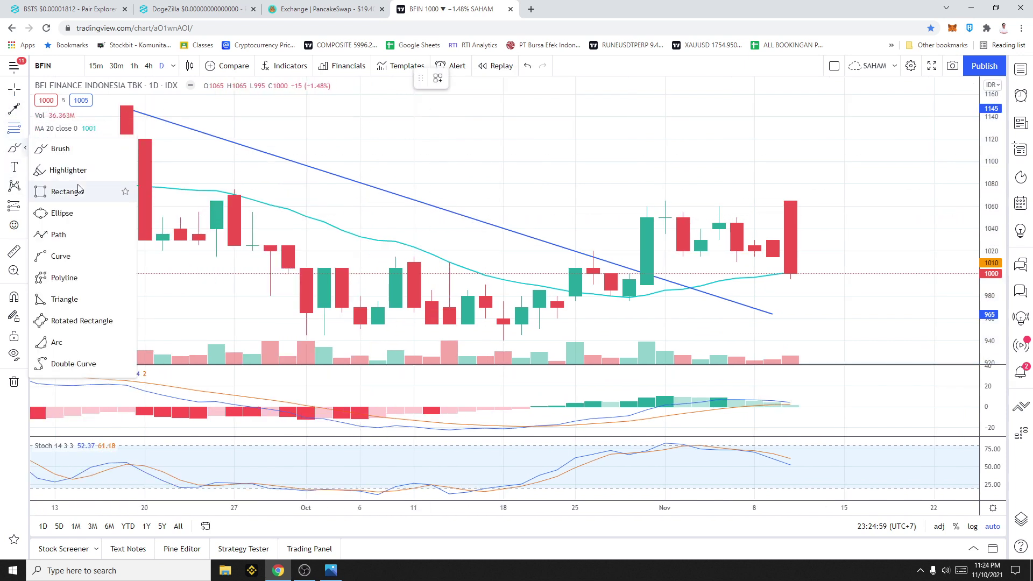
pyautogui.click(57, 190)
pyautogui.moveTo(629, 192); pyautogui.dragTo(808, 212)
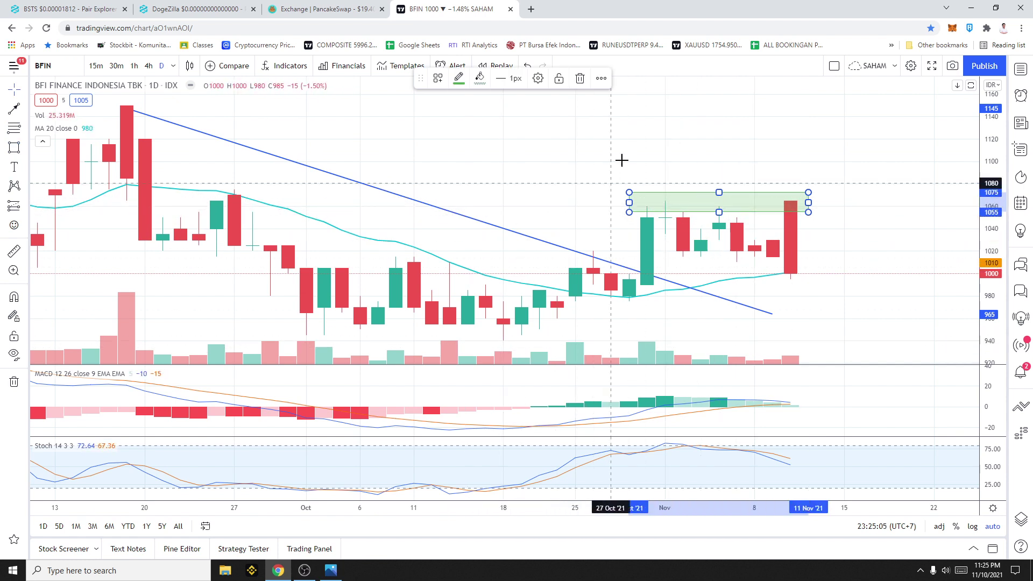
# Place horizontal rays on the BFIN chart at about 1070 from 24 Sep and at about 950 from 1 Oct.
pyautogui.click(14, 108)
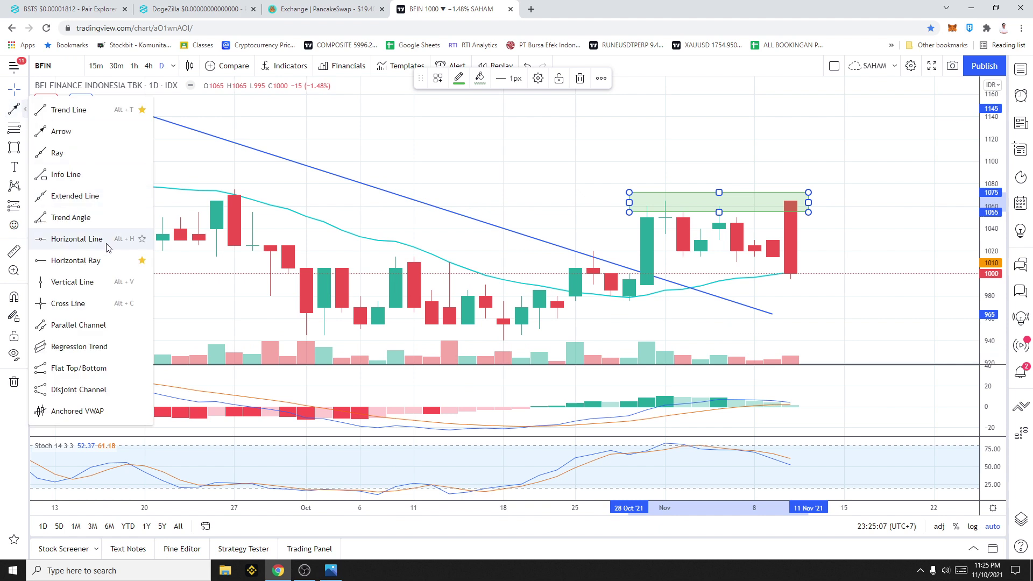
pyautogui.click(69, 260)
pyautogui.click(216, 197)
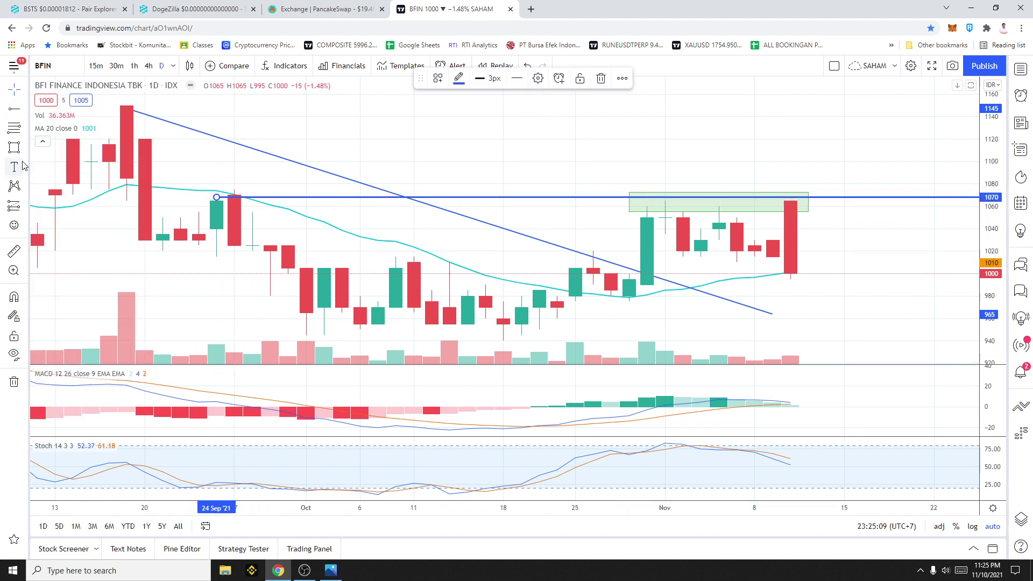
pyautogui.click(298, 319)
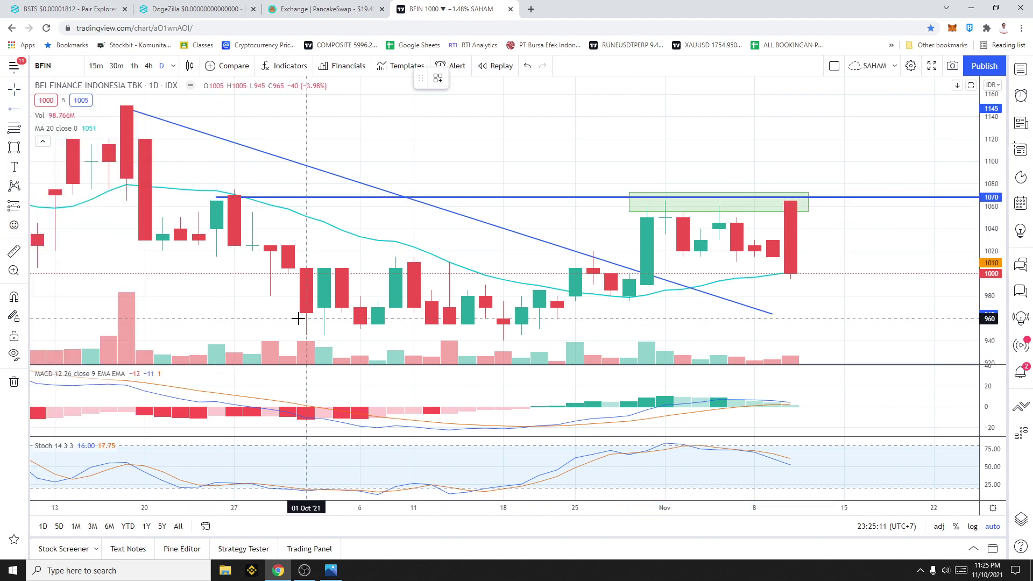
pyautogui.click(305, 326)
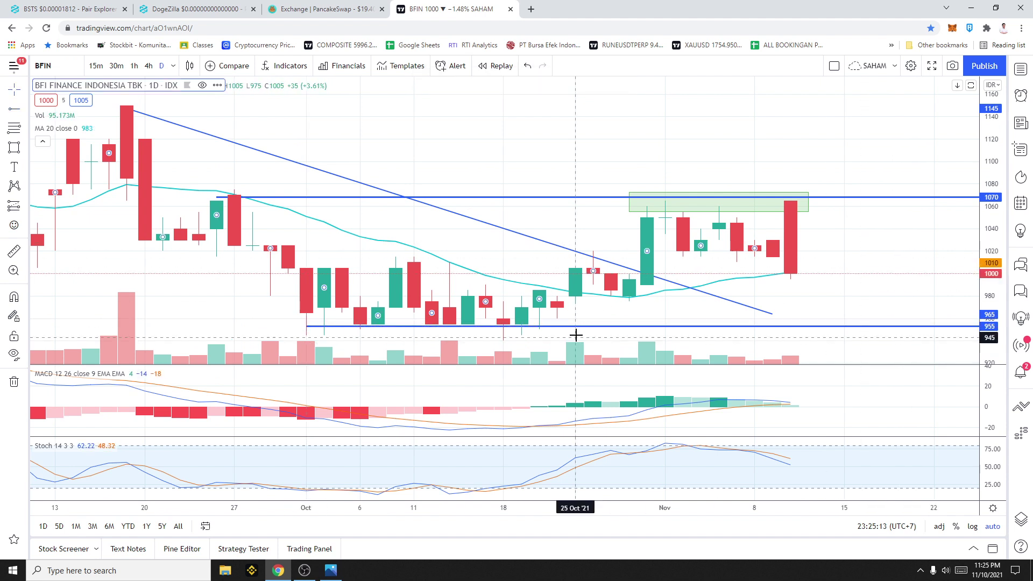
pyautogui.moveTo(590, 326); pyautogui.dragTo(593, 332)
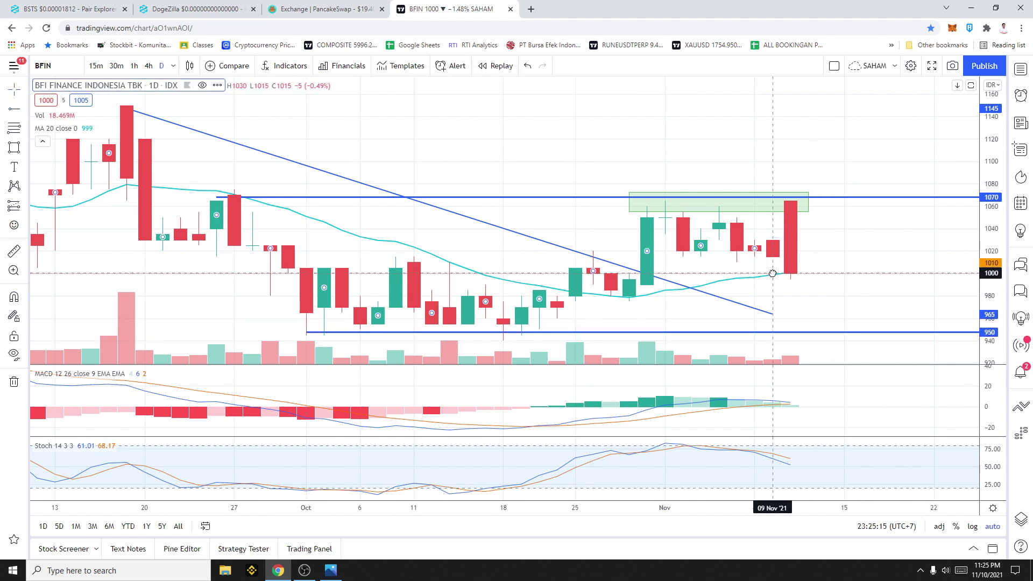
pyautogui.click(448, 272)
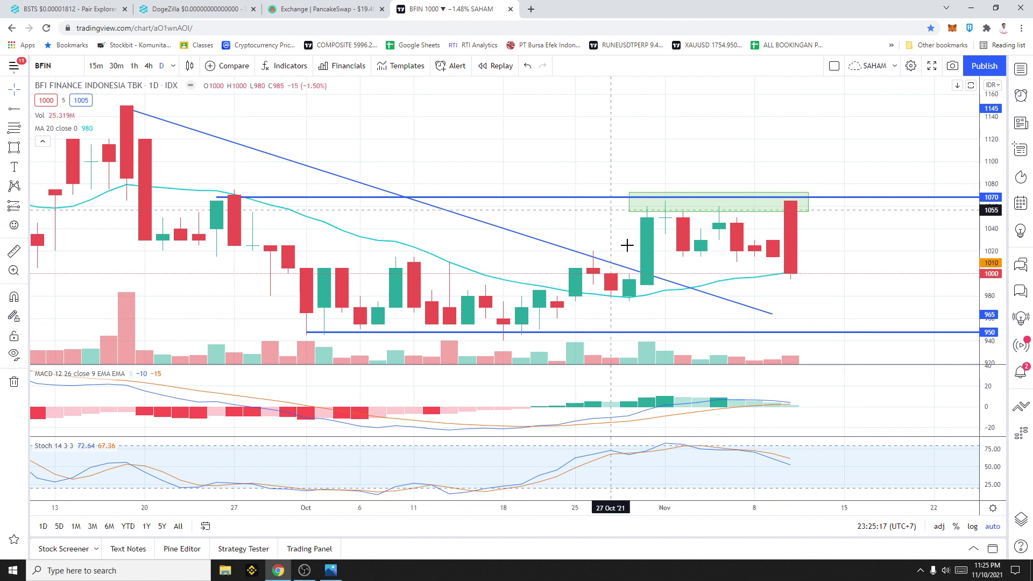
# Delete the descending trend line that starts at the 17 Sep high from the BFIN chart.
pyautogui.scroll(-3, 787, 248)
pyautogui.scroll(-4, 750, 238)
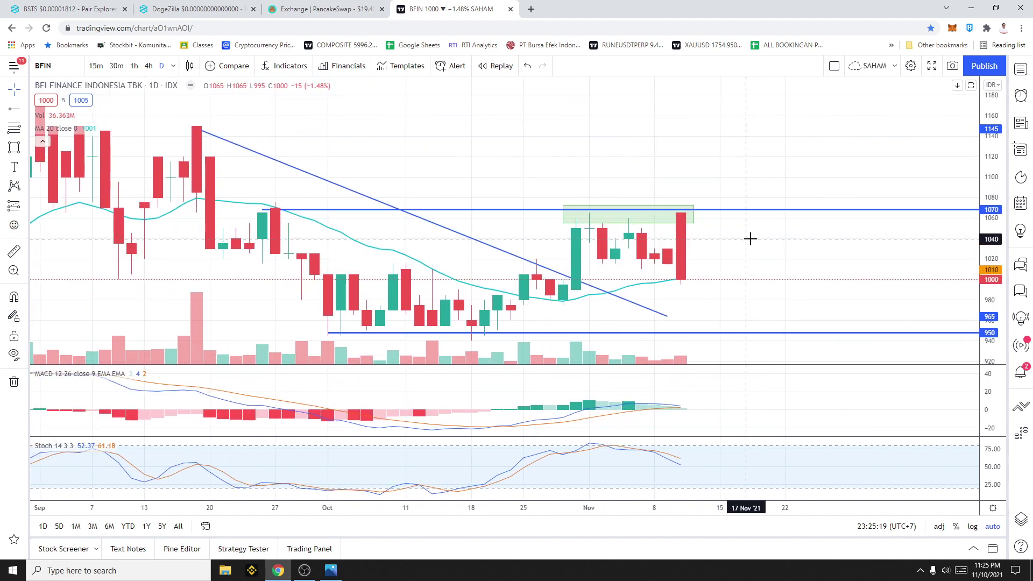
pyautogui.scroll(4, 750, 237)
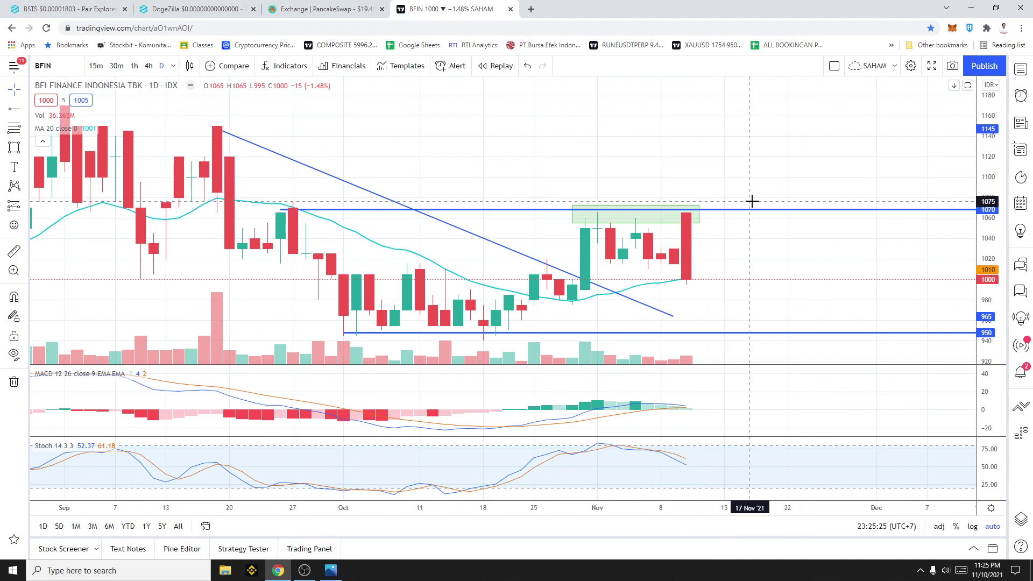
pyautogui.click(672, 315)
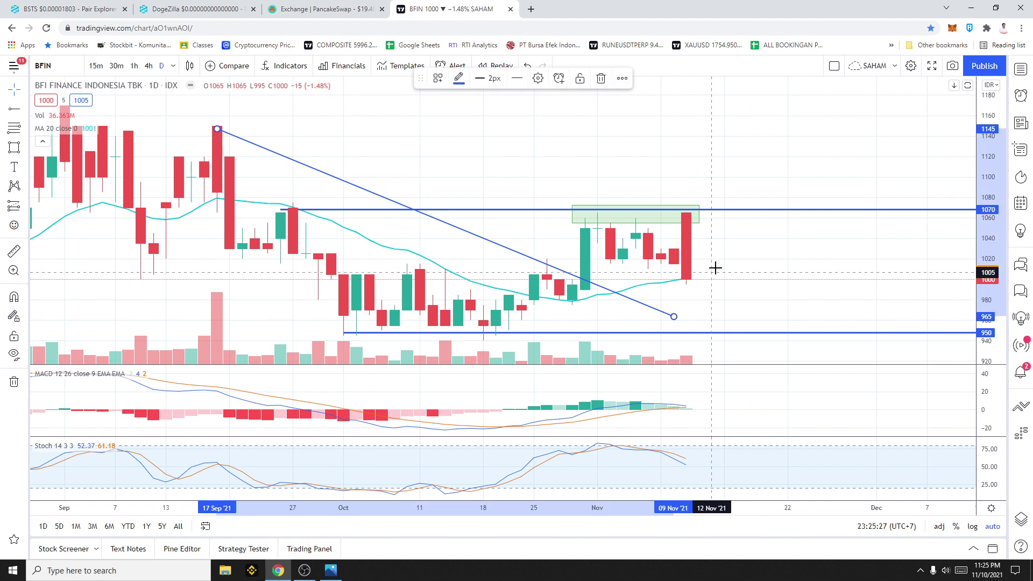
pyautogui.press('Delete')
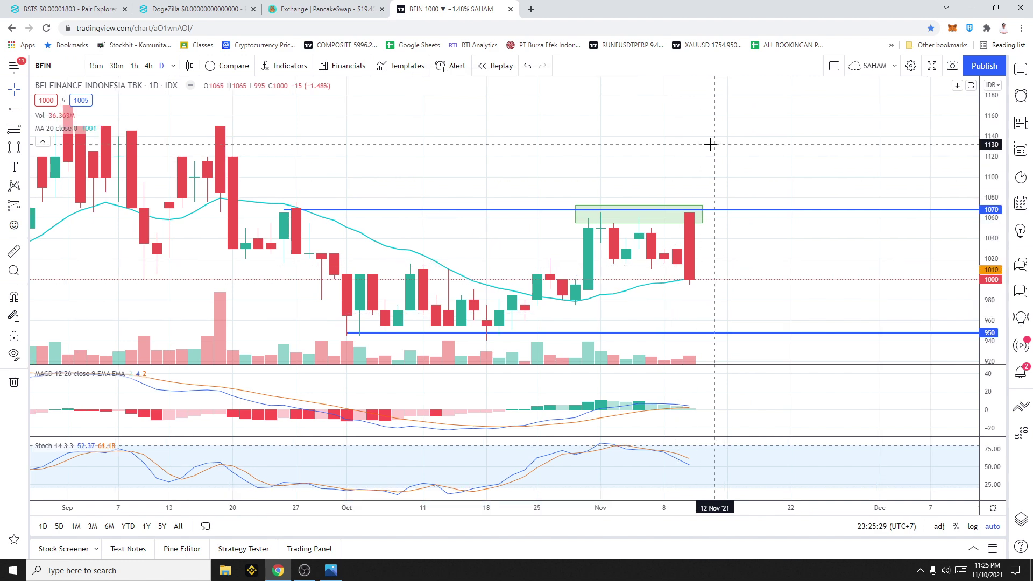
# Load the symbol SSIA and delete the Fibonacci retracement and the price range measurement from its chart.
pyautogui.write('SSIA')
pyautogui.press('Return')
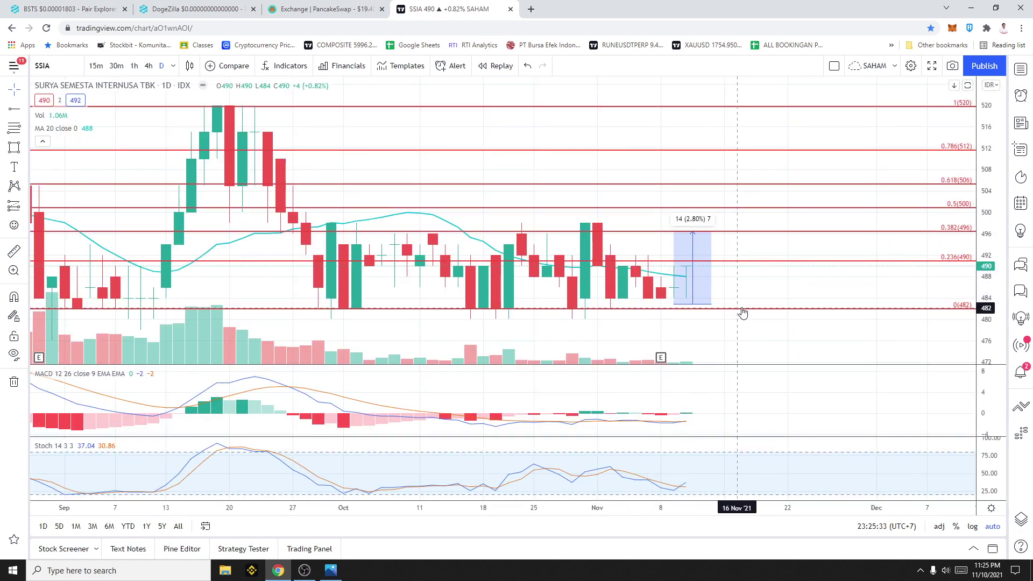
pyautogui.click(711, 308)
pyautogui.press('Delete')
# Place a horizontal ray at about 480 along the October lows on the SSIA chart.
pyautogui.scroll(-3, 666, 270)
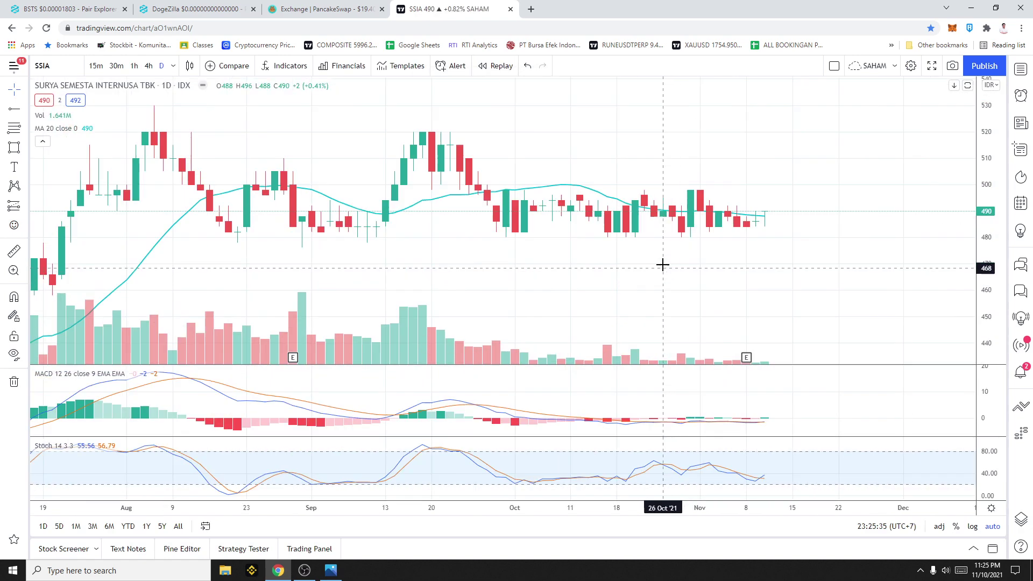
pyautogui.scroll(2, 253, 162)
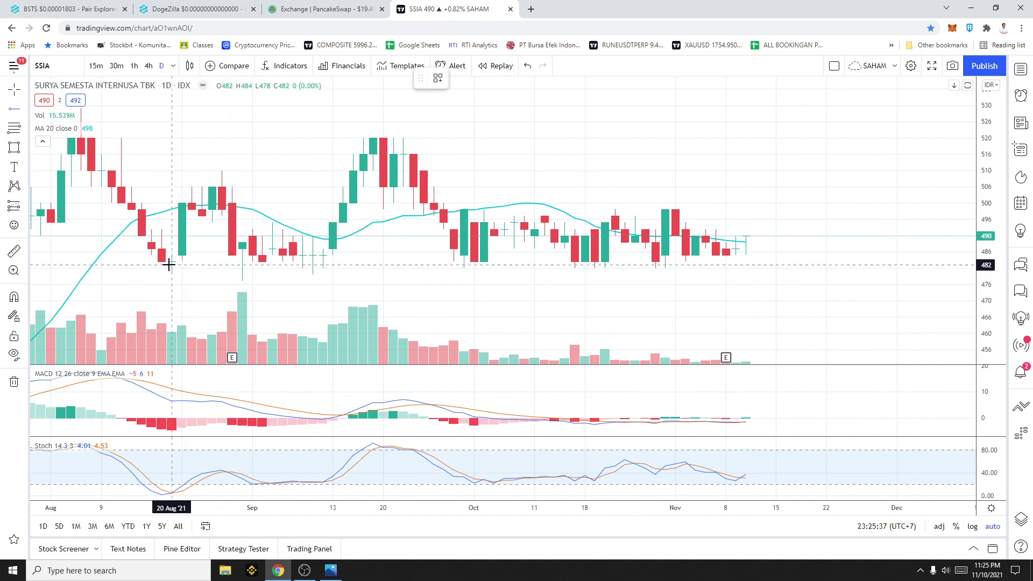
pyautogui.click(415, 262)
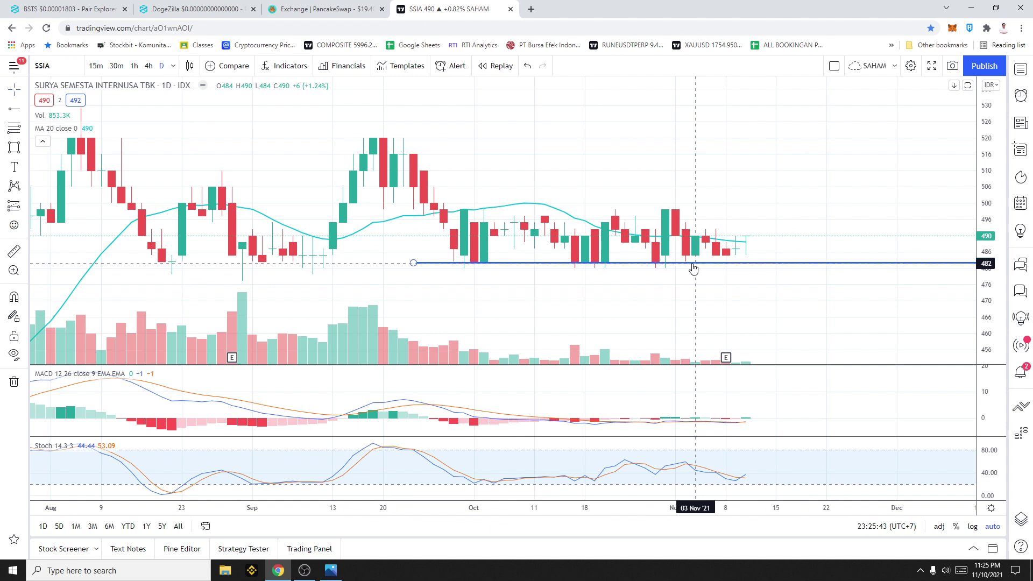
pyautogui.moveTo(694, 265); pyautogui.dragTo(692, 270)
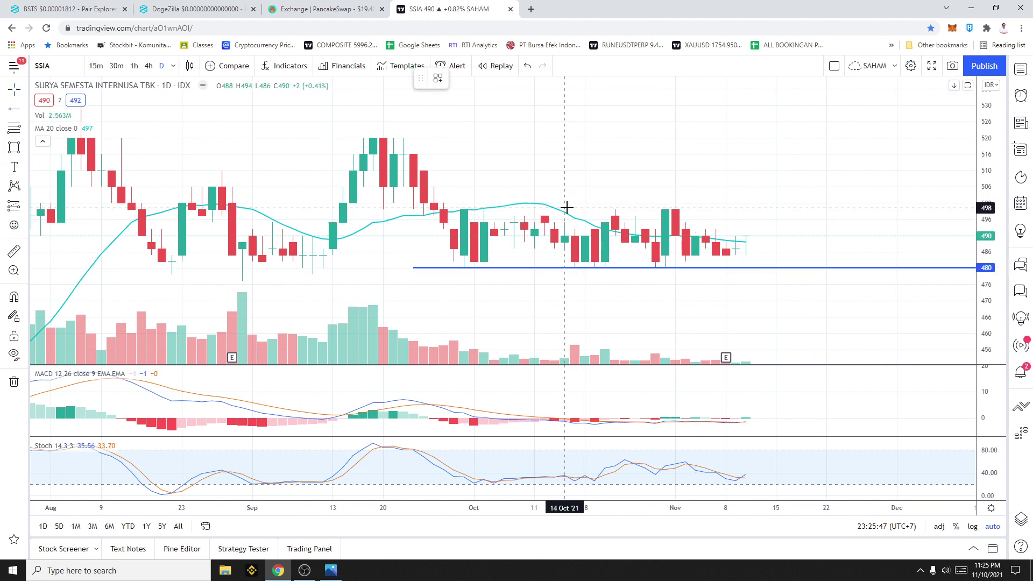
# Place a second horizontal ray above the October SSIA candles and align it with the highs at about 498.
pyautogui.click(535, 218)
pyautogui.moveTo(717, 217); pyautogui.dragTo(704, 217)
pyautogui.click(734, 165)
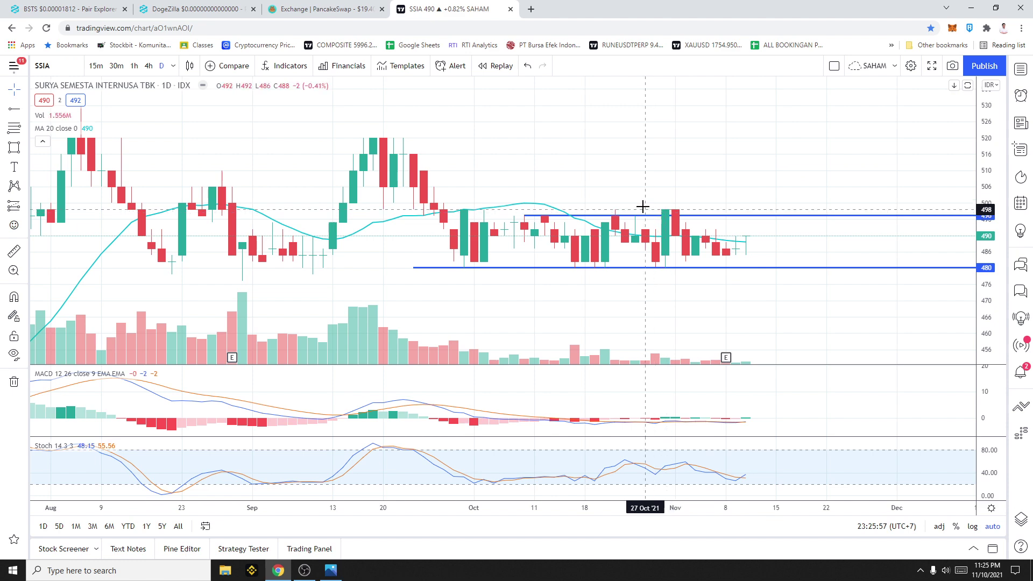
pyautogui.scroll(-3, 592, 183)
pyautogui.scroll(3, 696, 211)
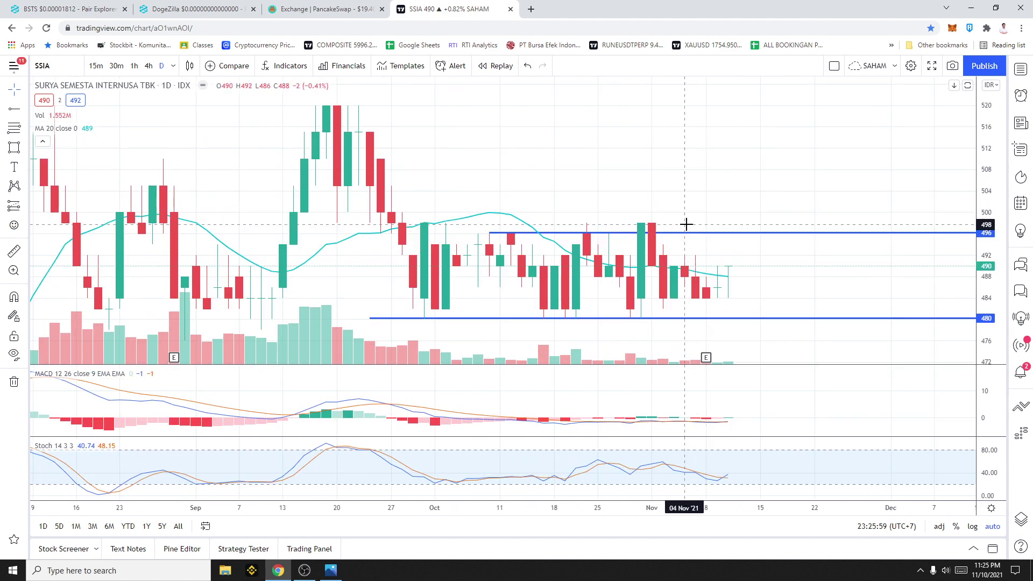
pyautogui.moveTo(699, 233); pyautogui.dragTo(701, 223)
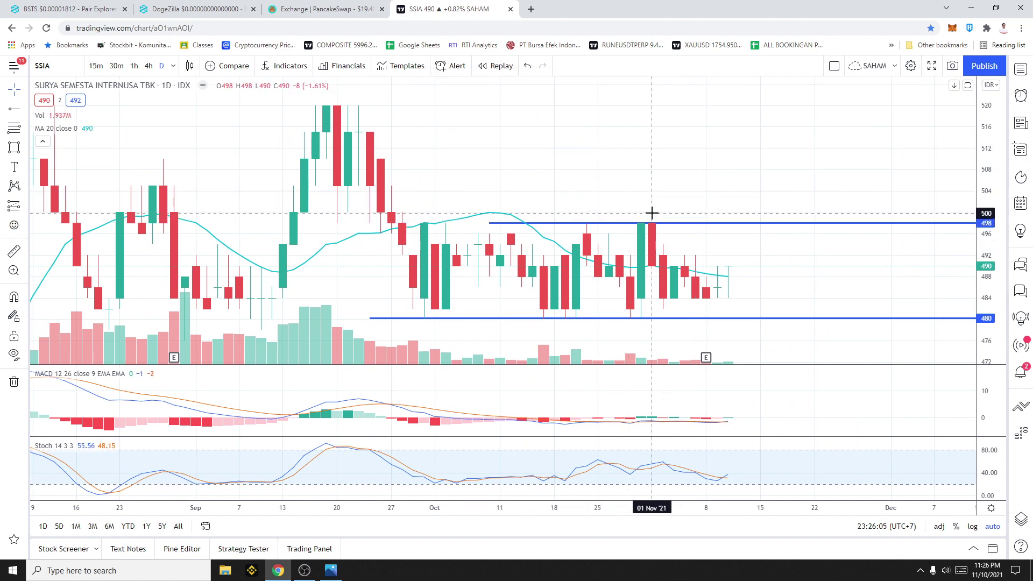
# Move the upper horizontal ray on the SSIA chart to about 520, along the August and September highs.
pyautogui.scroll(-3, 651, 215)
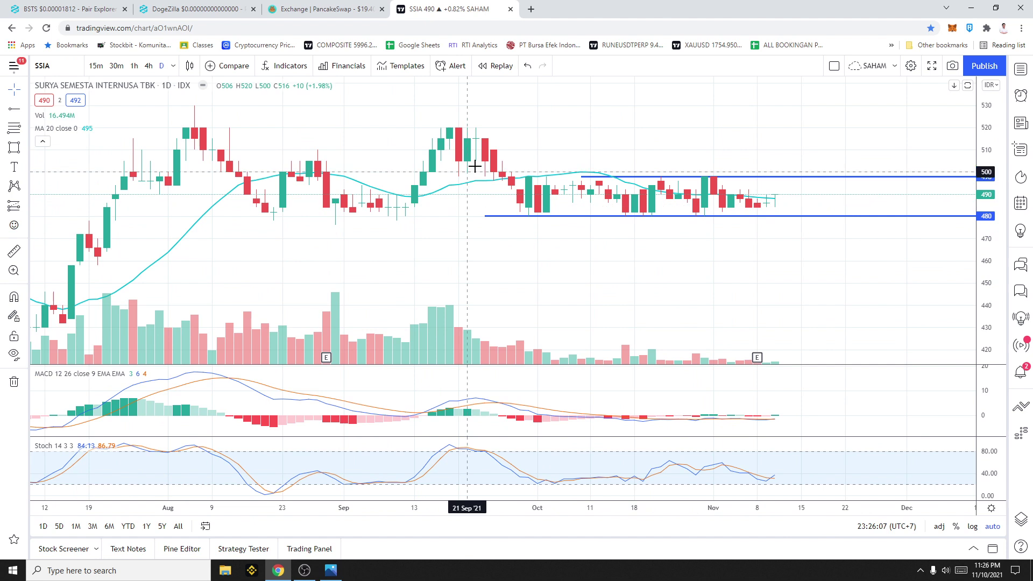
pyautogui.moveTo(626, 177); pyautogui.dragTo(202, 127)
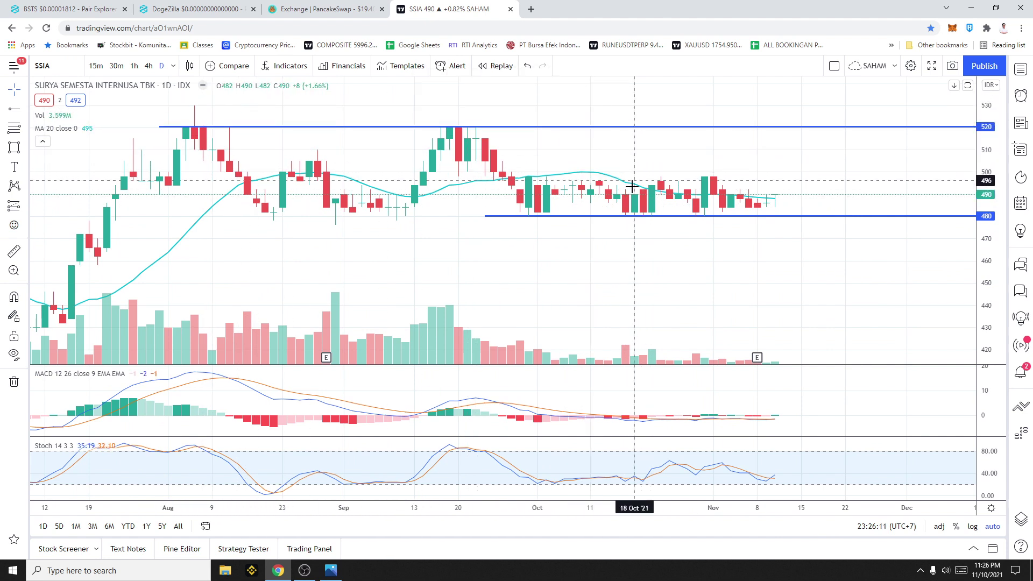
# Extend the 480 horizontal ray on the SSIA chart back to early August and compare the levels with the stock-pick table in Photos.
pyautogui.moveTo(573, 218); pyautogui.dragTo(249, 219)
pyautogui.scroll(-2, 483, 275)
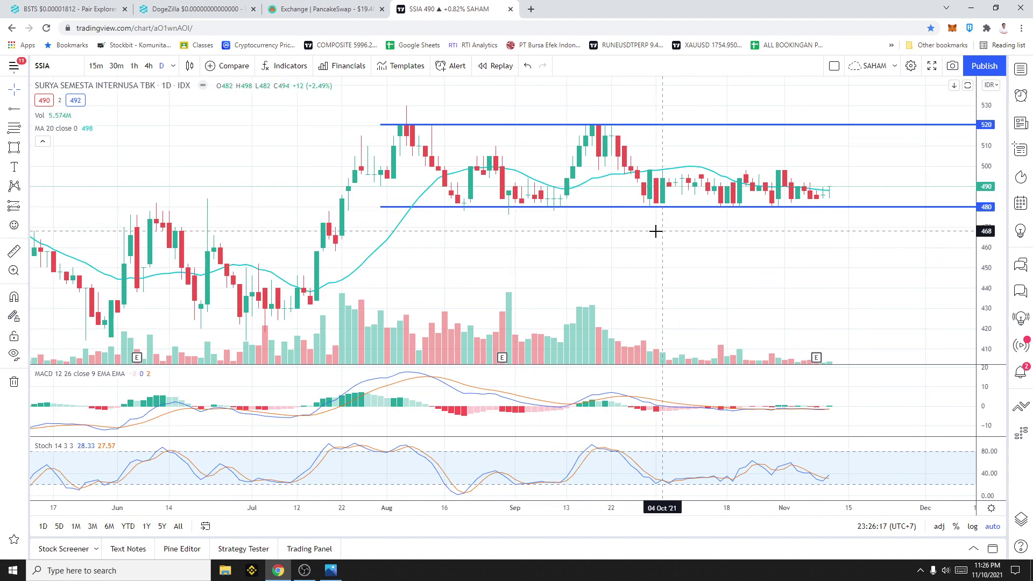
pyautogui.hotkey('alt', 'Tab')
pyautogui.hotkey('alt', 'Tab')
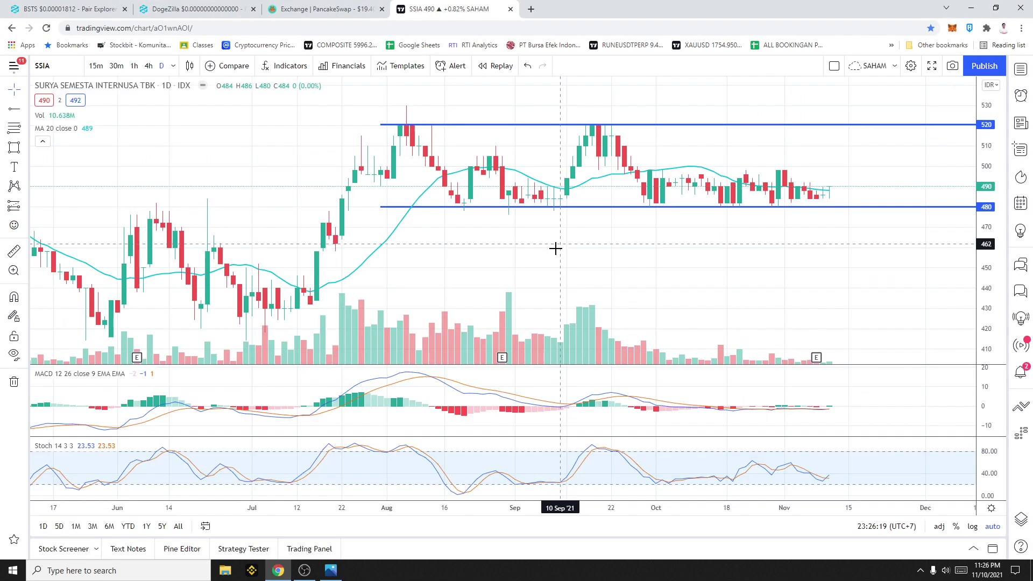
pyautogui.hotkey('alt', 'Tab')
pyautogui.hotkey('alt', 'Tab')
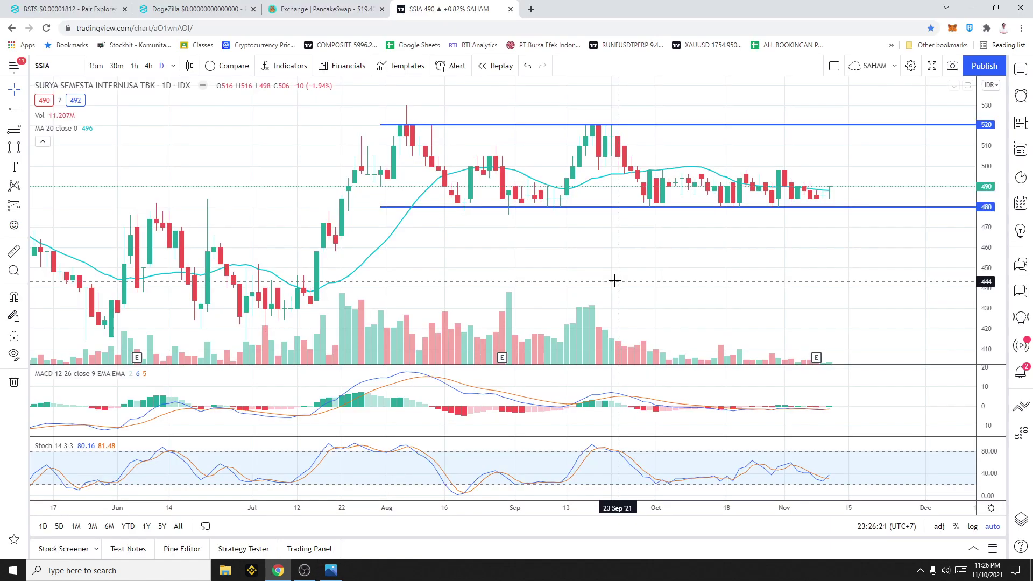
# Load the symbol ASII and replace its Fibonacci retracement with a horizontal ray at about 6350 along the October highs.
pyautogui.write('IDX:ASII')
pyautogui.press('Return')
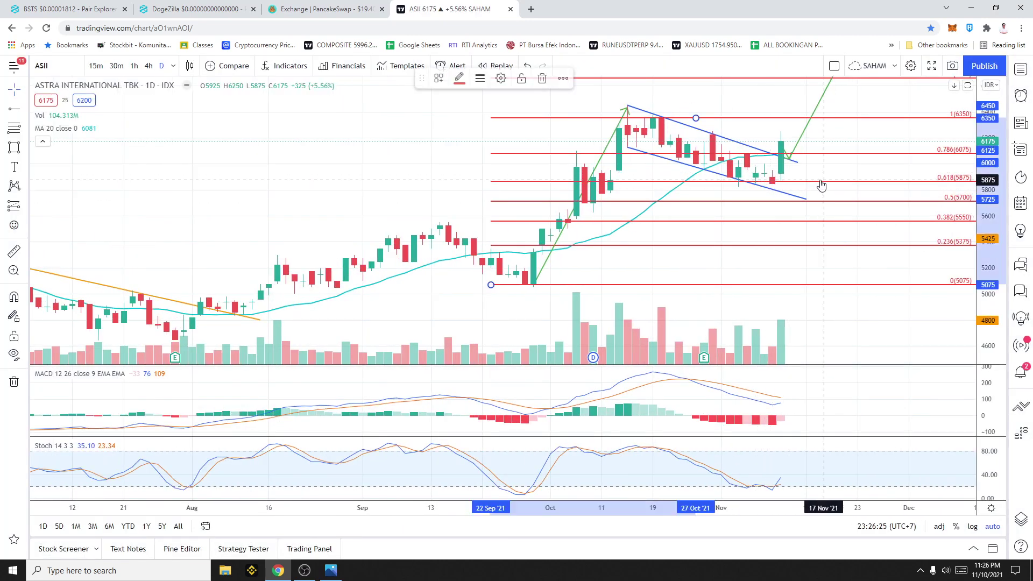
pyautogui.press('Delete')
pyautogui.scroll(2, 834, 171)
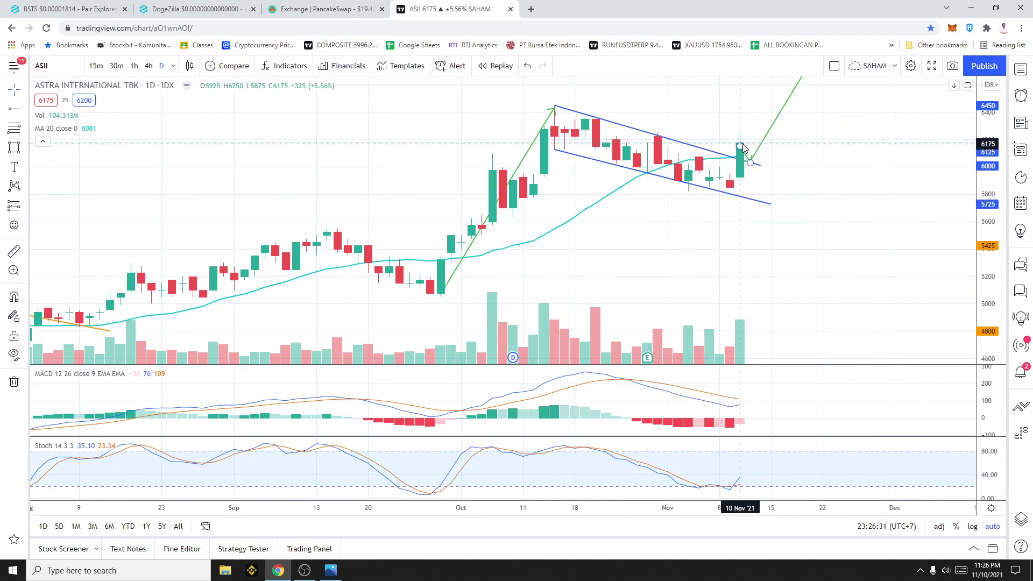
pyautogui.hotkey('alt', 't')
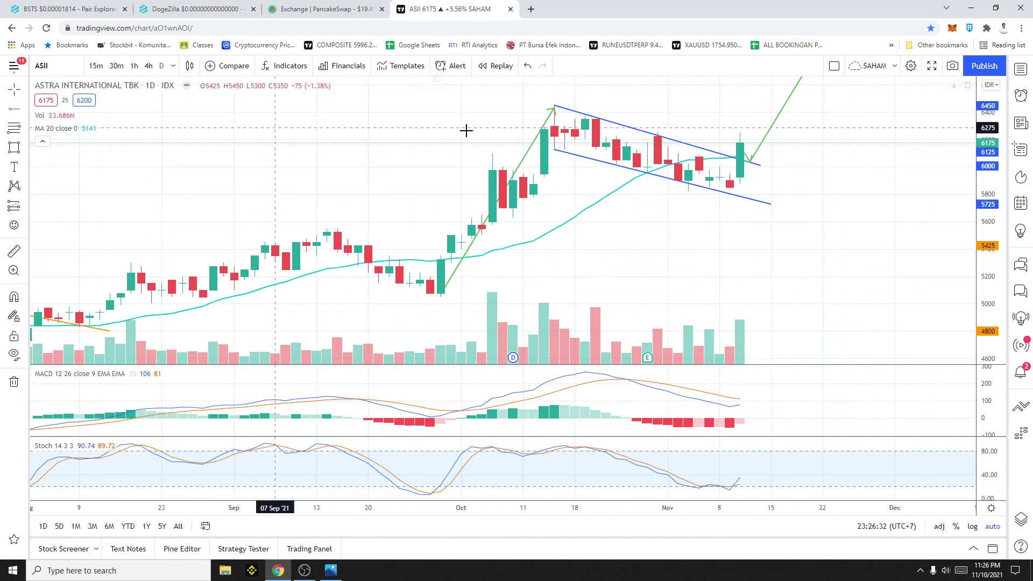
pyautogui.click(565, 118)
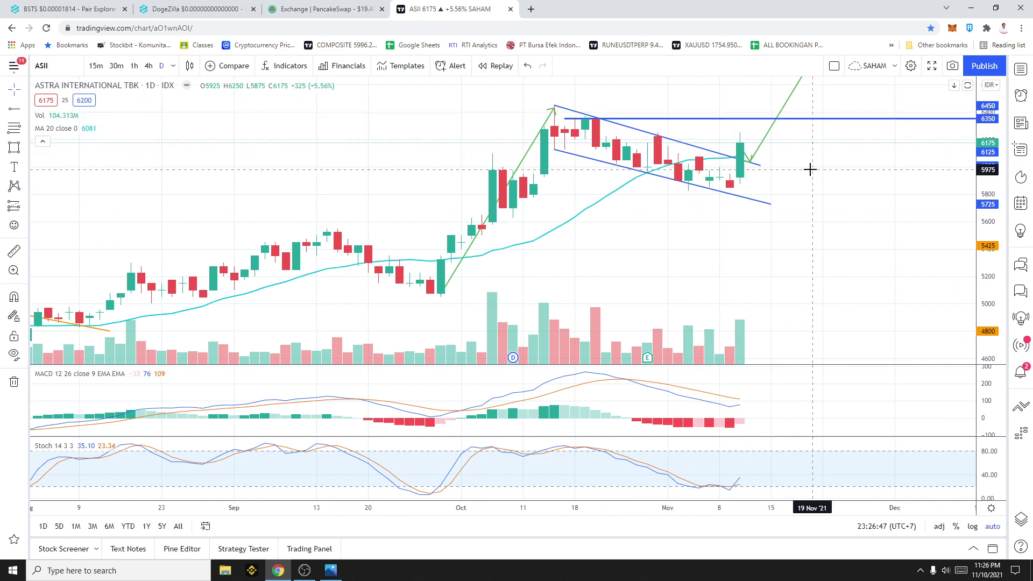
# Switch to Photos and erase the handwritten UP and SW notes from the stock-pick table.
pyautogui.hotkey('alt', 'Tab')
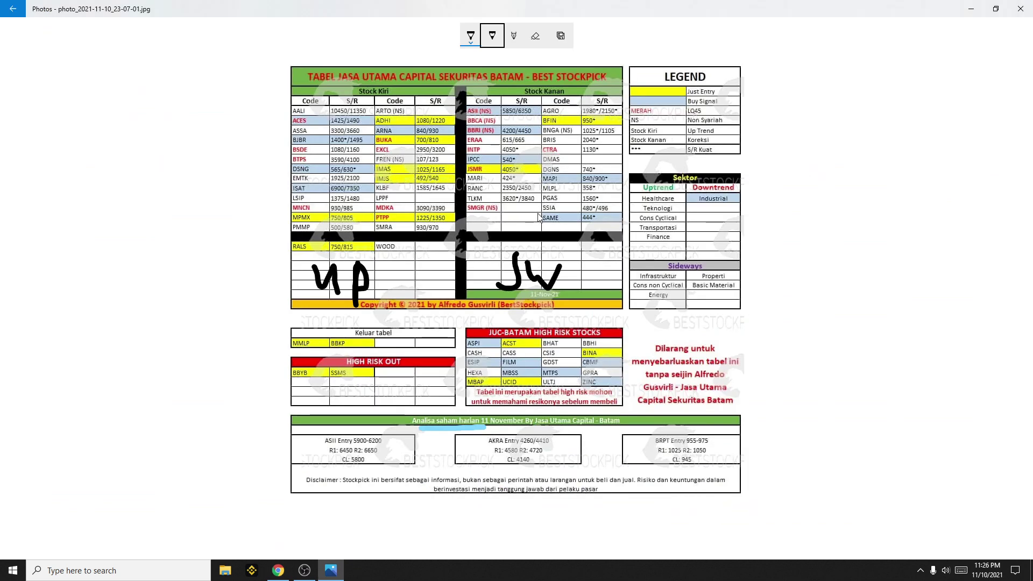
pyautogui.click(535, 36)
pyautogui.moveTo(553, 287)
pyautogui.mouseDown()
pyautogui.moveTo(514, 274)
pyautogui.moveTo(347, 278)
pyautogui.mouseUp()
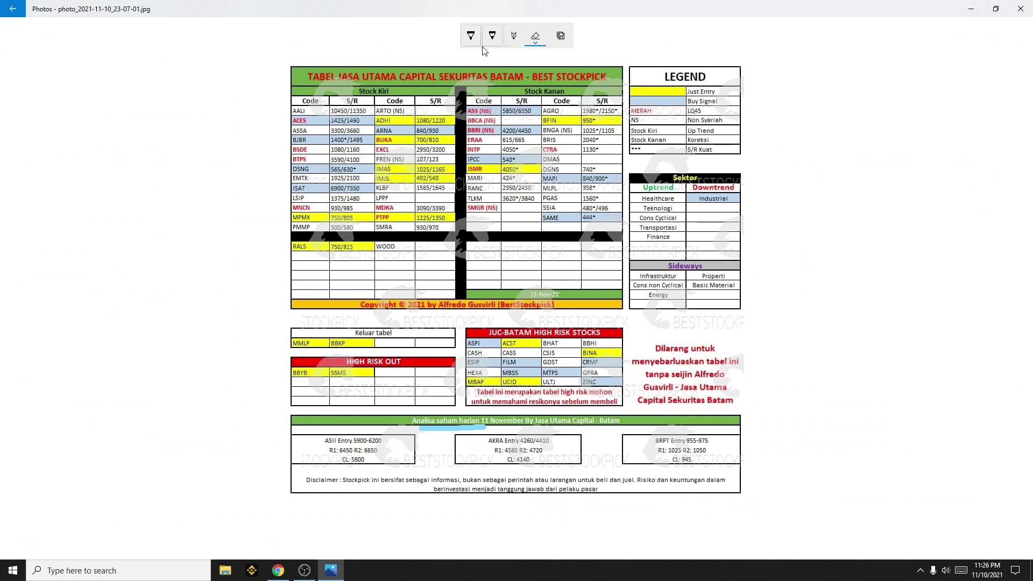
# Handwrite DT in black in the empty rows below Stock Kanan and erase it again.
pyautogui.click(471, 35)
pyautogui.moveTo(504, 244); pyautogui.dragTo(515, 245)
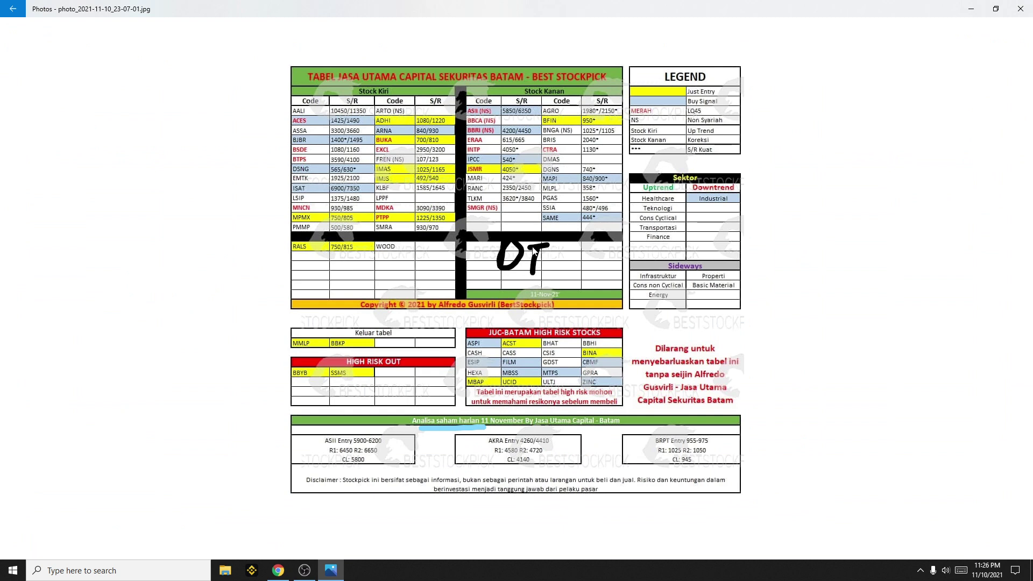
pyautogui.click(535, 36)
pyautogui.moveTo(501, 254); pyautogui.dragTo(521, 259)
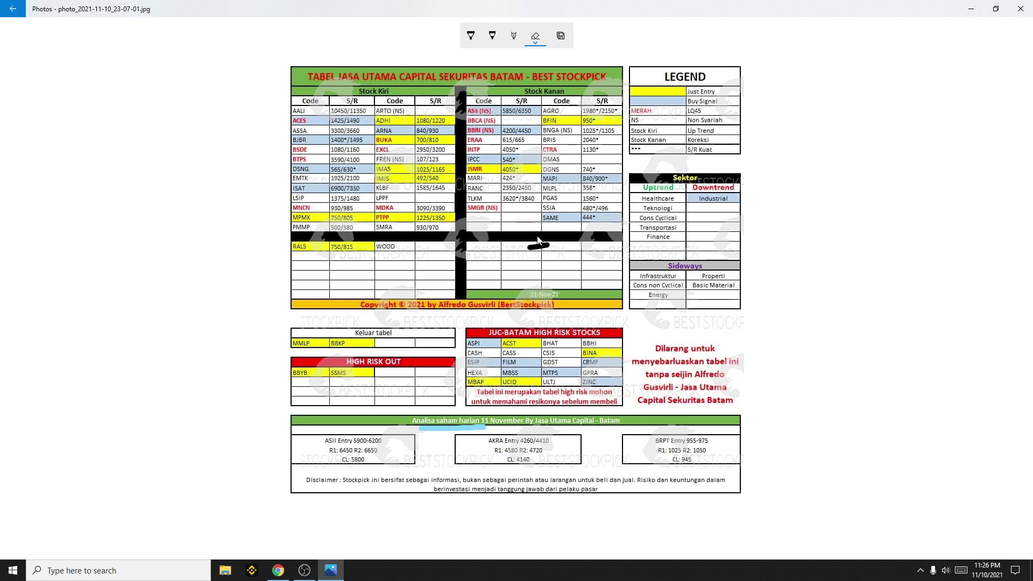
pyautogui.click(470, 35)
# Switch to TradingView and load the symbol UNVR.
pyautogui.hotkey('alt', 'Tab')
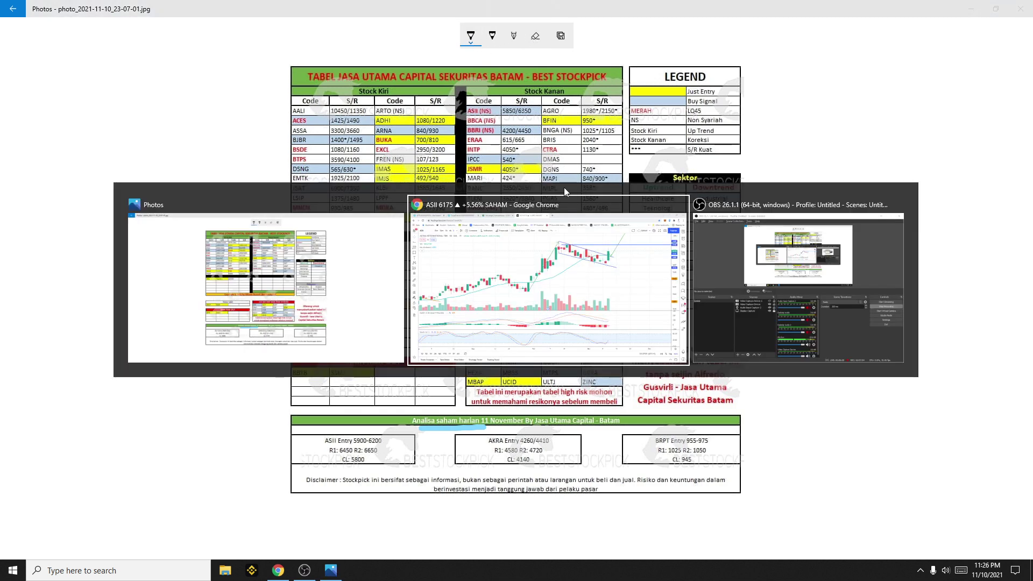
pyautogui.click(660, 222)
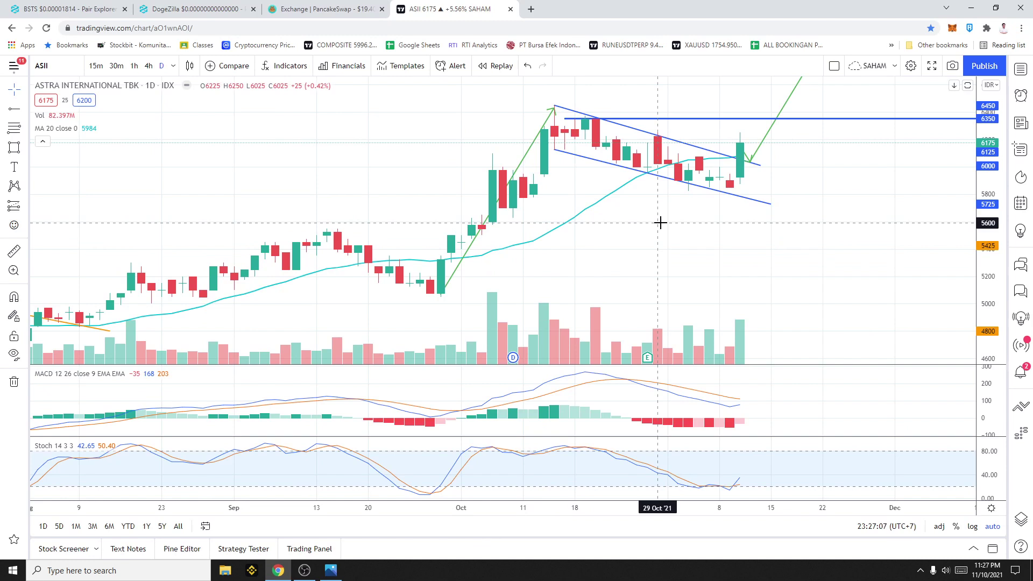
pyautogui.write('unvr')
pyautogui.press('Return')
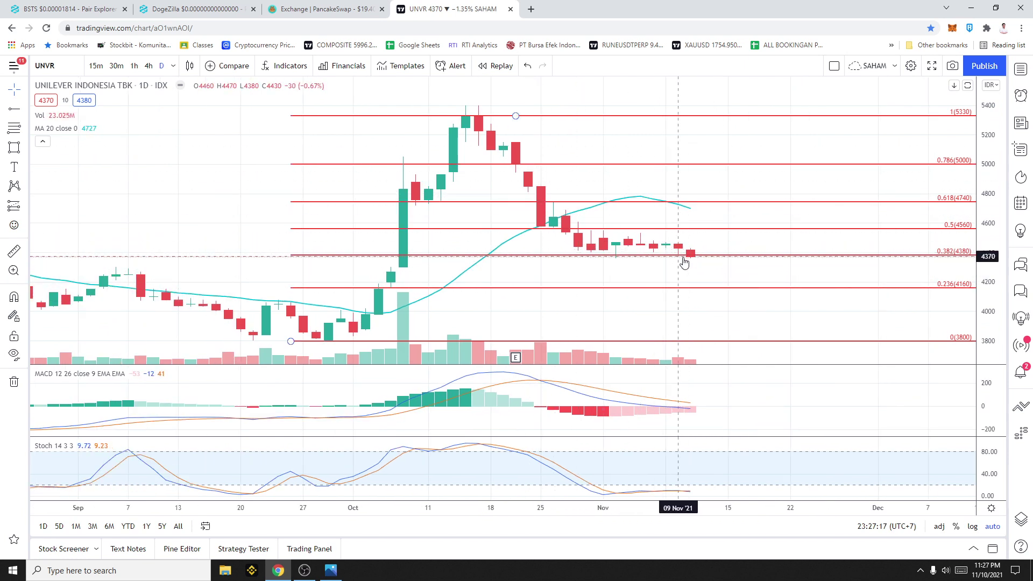
# Switch to Photos and draw a black check mark beside Buy Signal in the legend.
pyautogui.hotkey('alt', 'Tab')
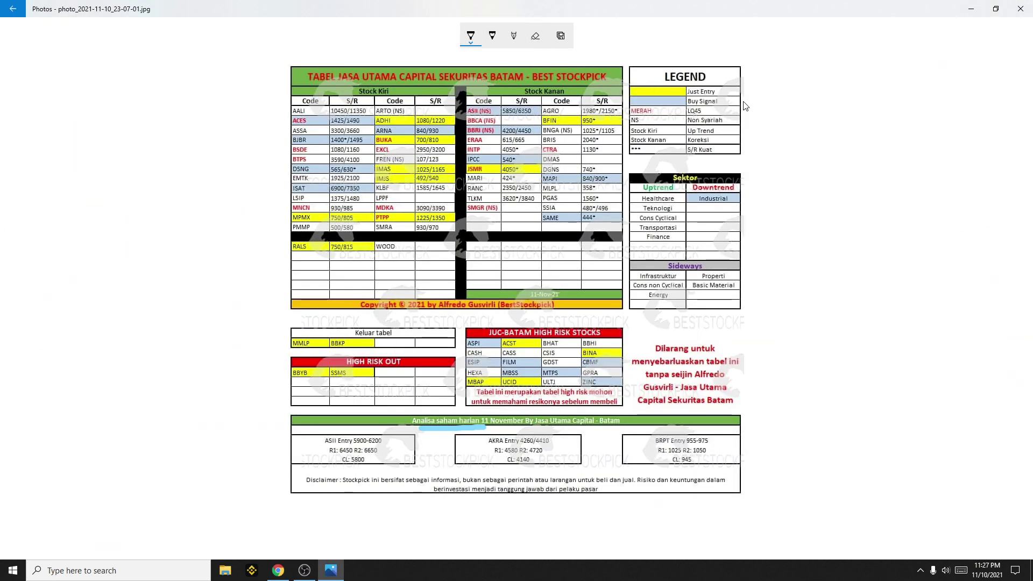
pyautogui.click(478, 39)
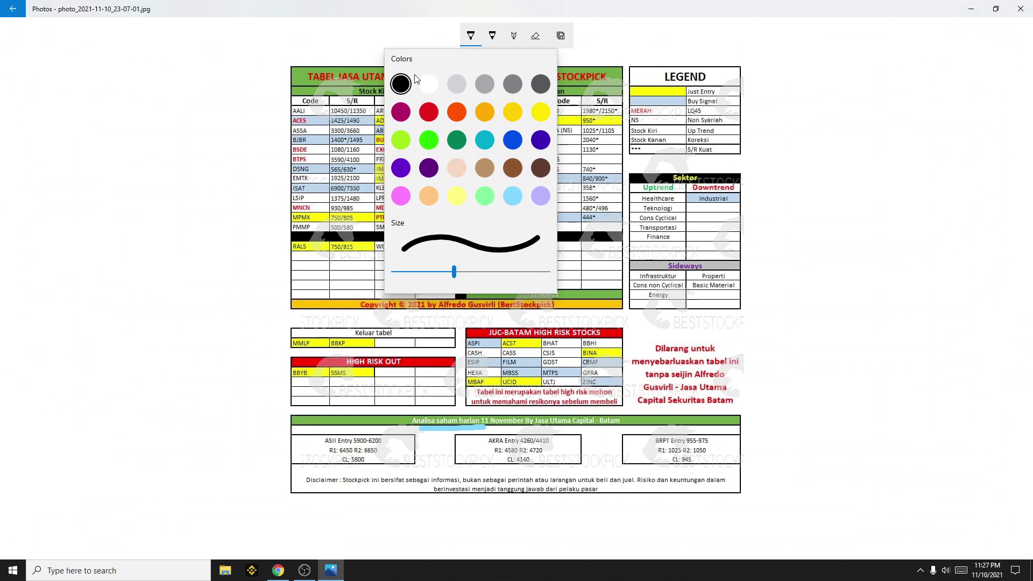
pyautogui.click(407, 80)
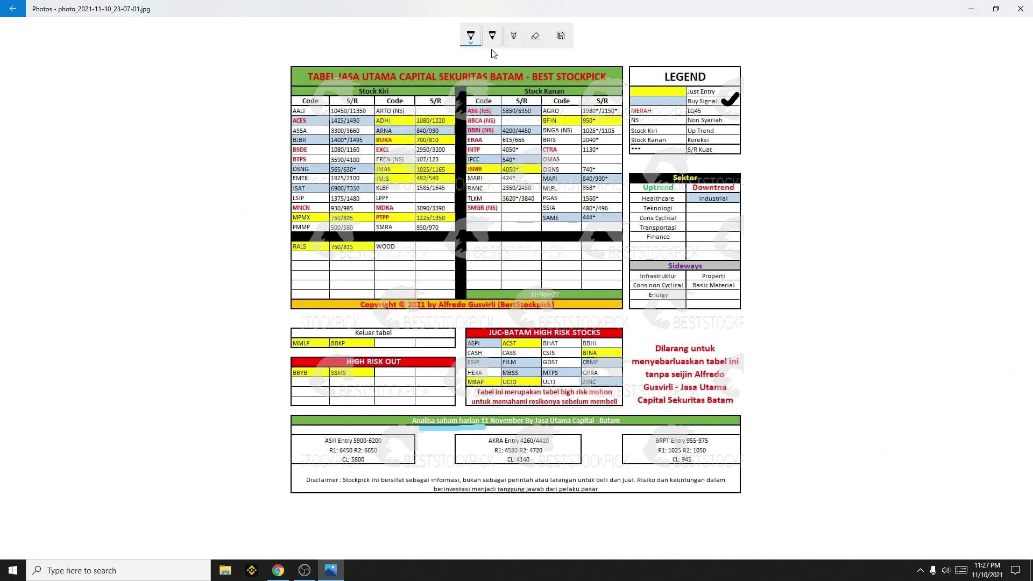
# Load the symbol BJBR in TradingView and compare its chart with the BJBR row of the stock-pick table.
pyautogui.hotkey('alt', 'Tab')
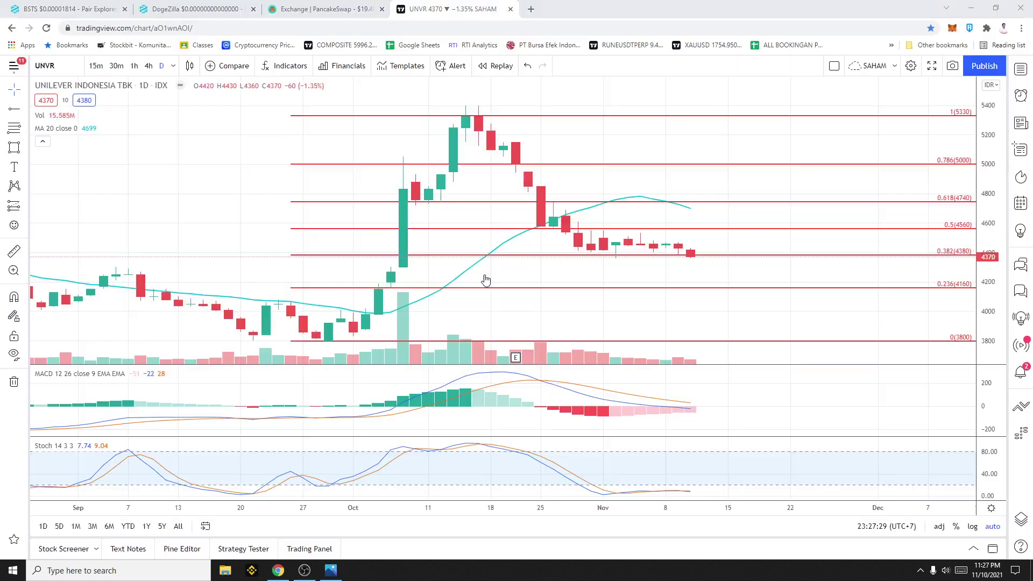
pyautogui.write('BJBR')
pyautogui.press('Return')
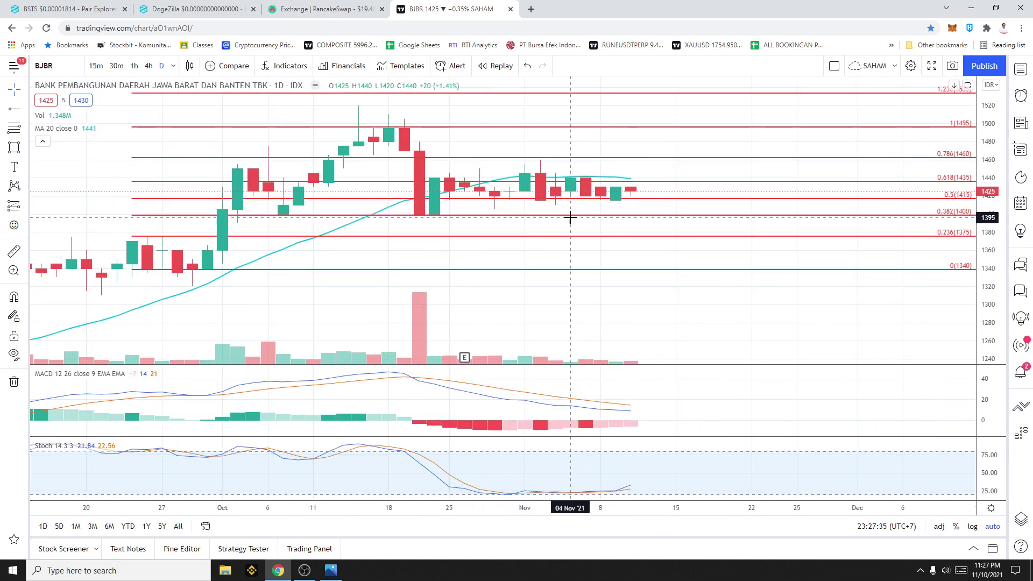
pyautogui.hotkey('alt', 'Tab')
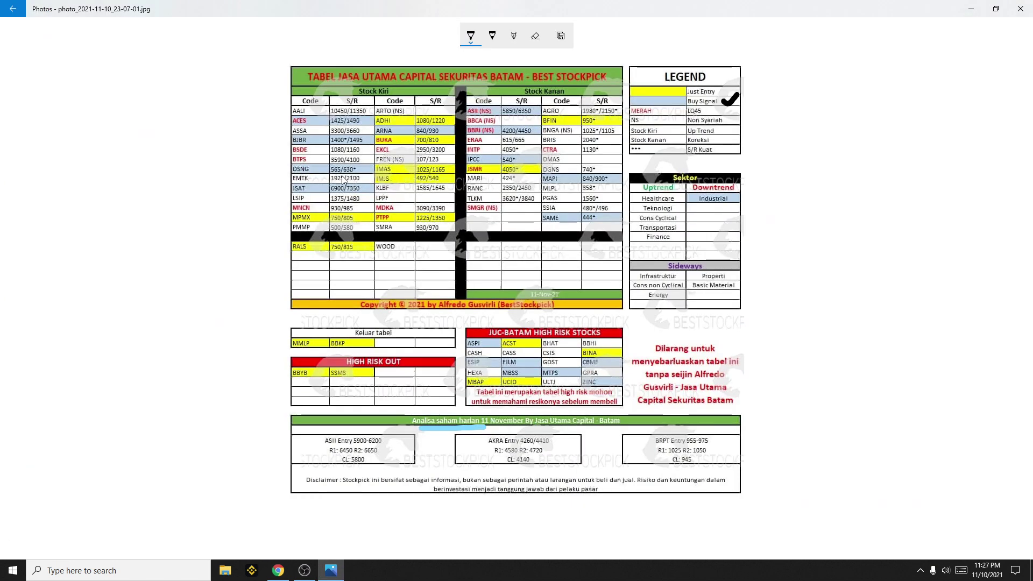
pyautogui.hotkey('alt', 'Tab')
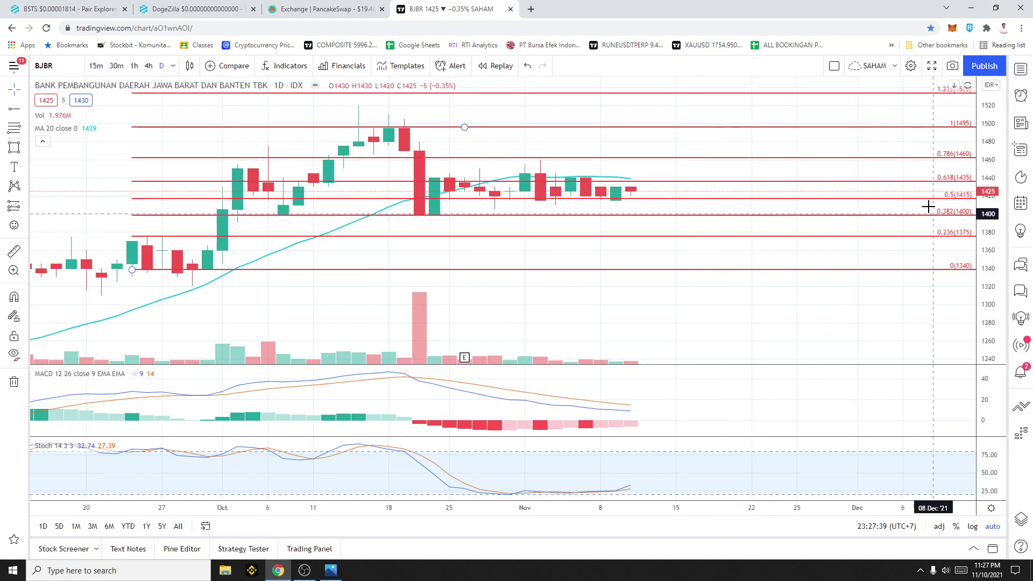
# Draw a price range measurement on the BJBR chart from 1425 down to 1400 and extend it to about 1390.
pyautogui.click(25, 205)
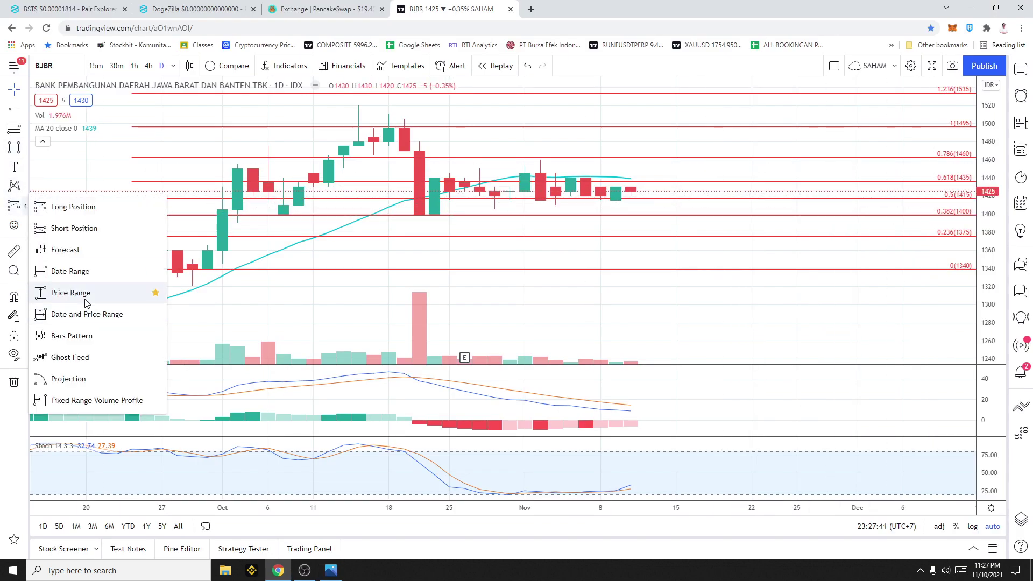
pyautogui.click(152, 294)
pyautogui.click(649, 191)
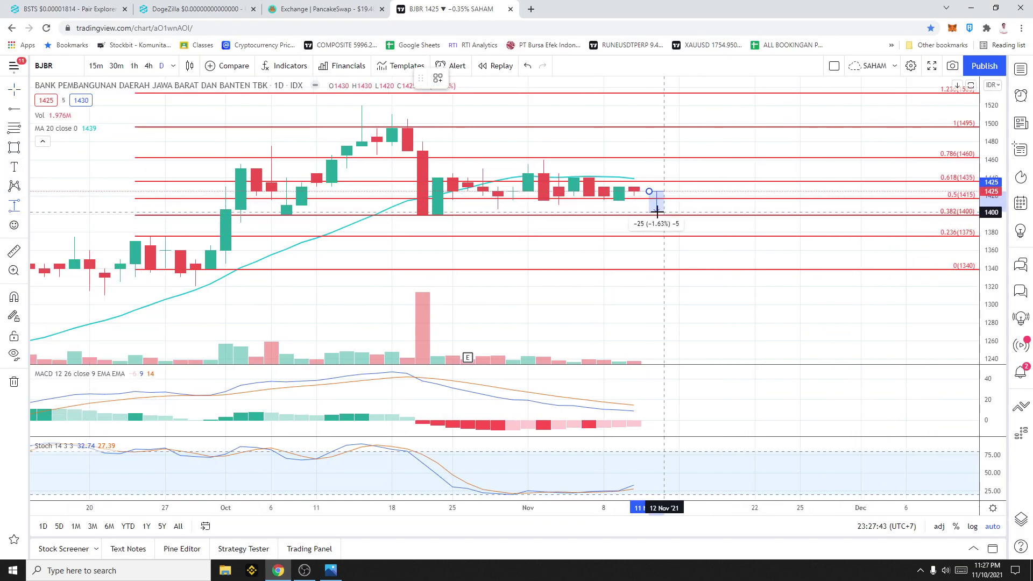
pyautogui.click(659, 214)
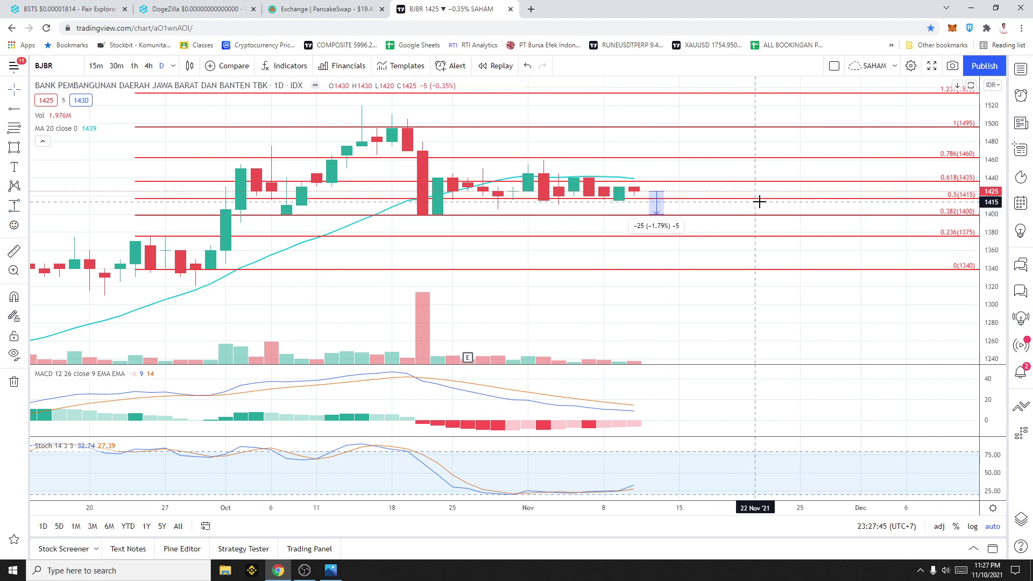
pyautogui.click(665, 215)
pyautogui.moveTo(665, 215); pyautogui.dragTo(679, 227)
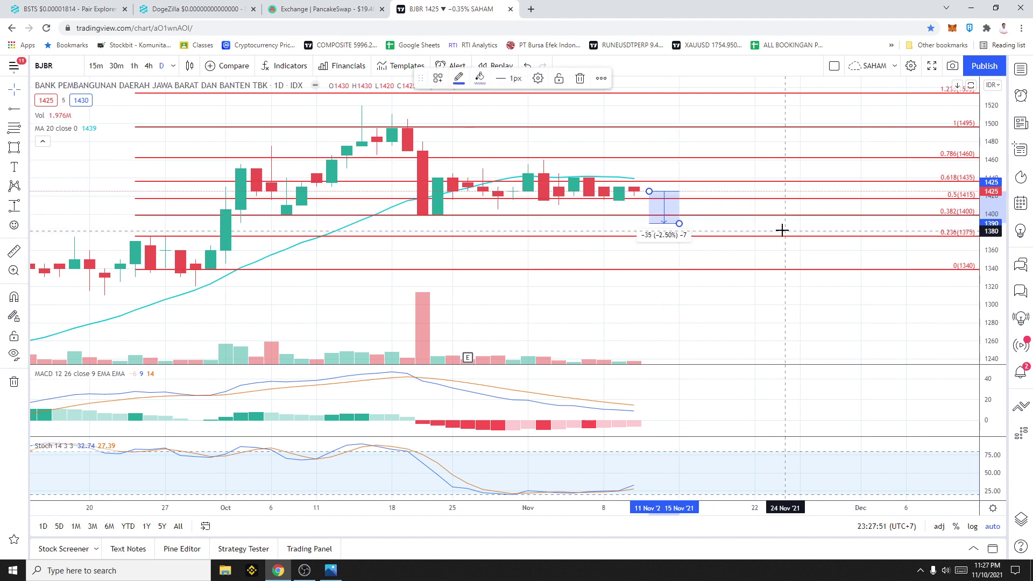
# Check the stock-pick table in Photos and load the symbol ISAT in TradingView.
pyautogui.hotkey('alt', 'Tab')
pyautogui.hotkey('alt', 'Tab')
pyautogui.hotkey('alt', 'Tab')
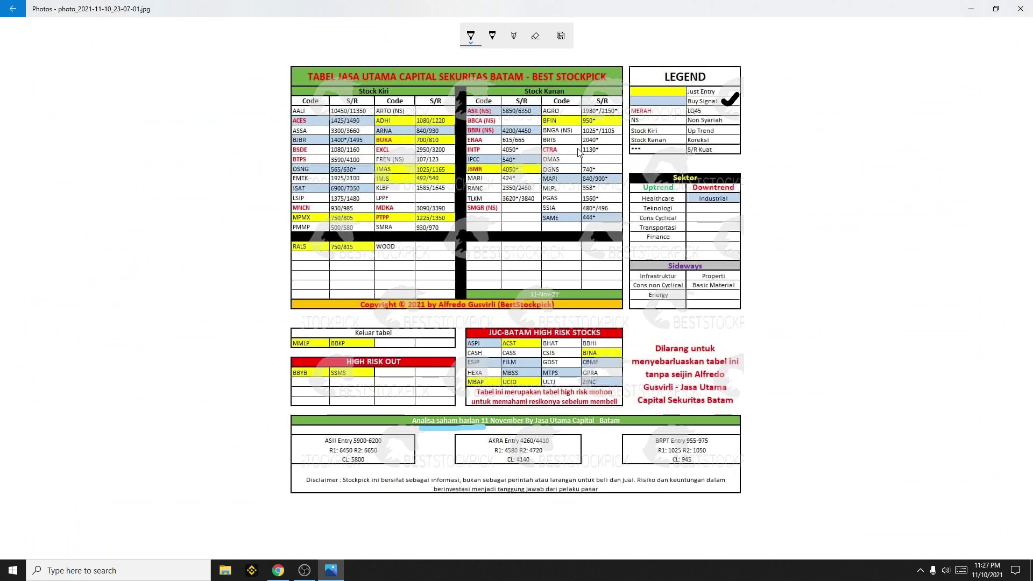
pyautogui.hotkey('alt', 'Tab')
pyautogui.write('ISAT')
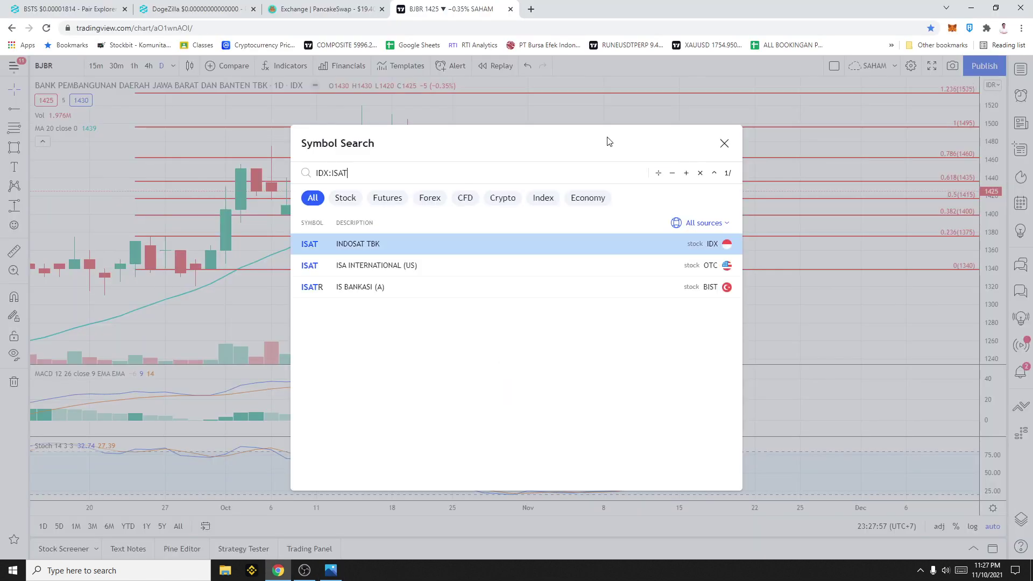
pyautogui.press('Return')
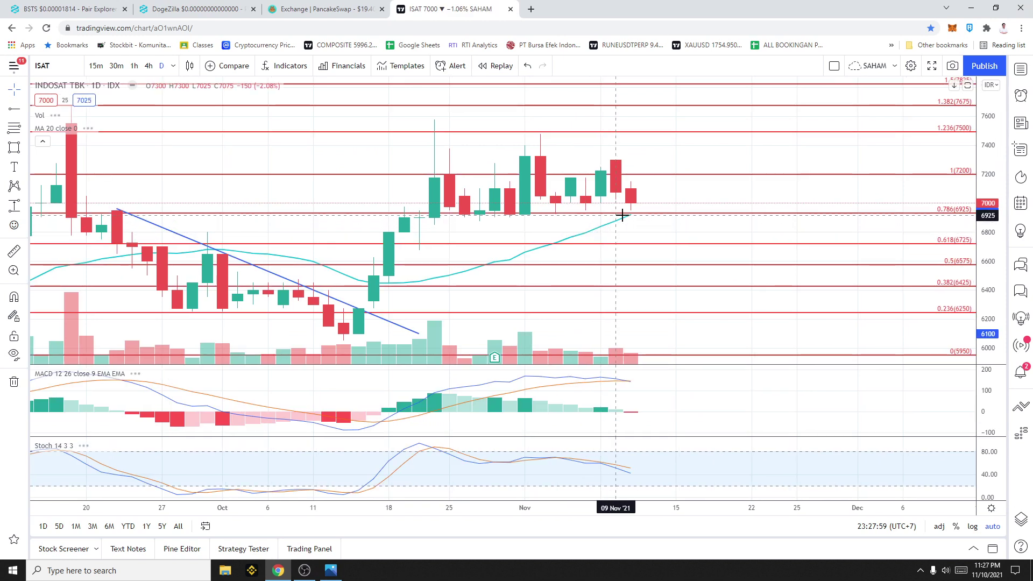
# Replace the Fibonacci retracement on the ISAT chart with horizontal rays at about 6900 and 7325, starting in late October.
pyautogui.hotkey('alt', 't')
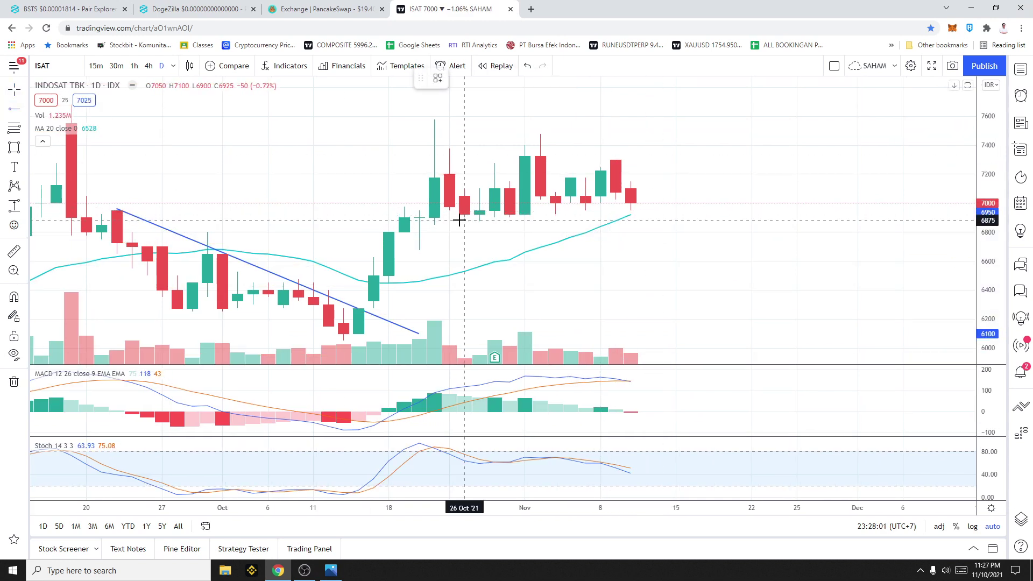
pyautogui.click(438, 215)
pyautogui.click(752, 217)
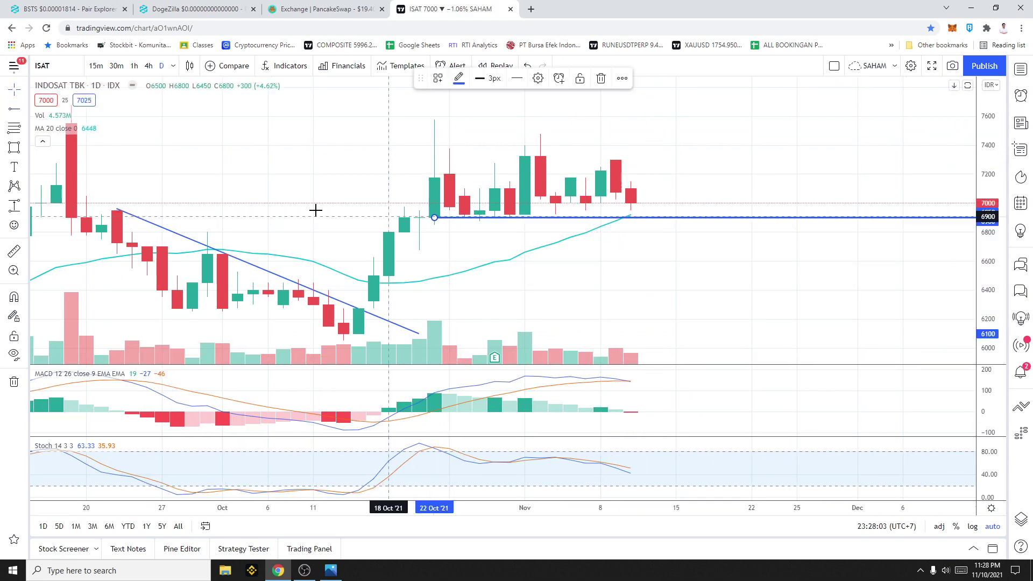
pyautogui.click(449, 155)
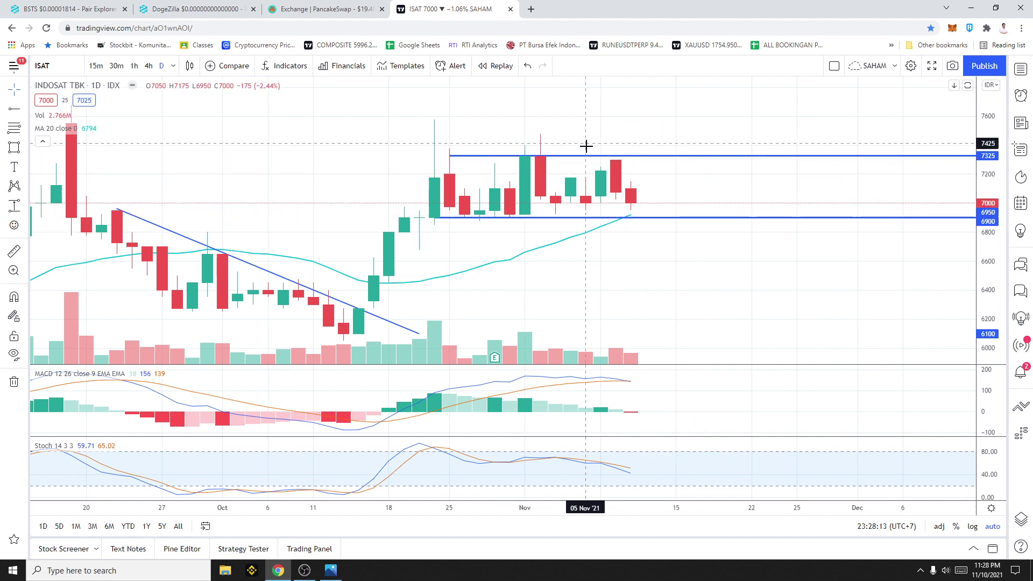
# Compare the ISAT support and resistance levels with the stock-pick table in Photos.
pyautogui.hotkey('alt', 'Tab')
pyautogui.hotkey('alt', 'Tab')
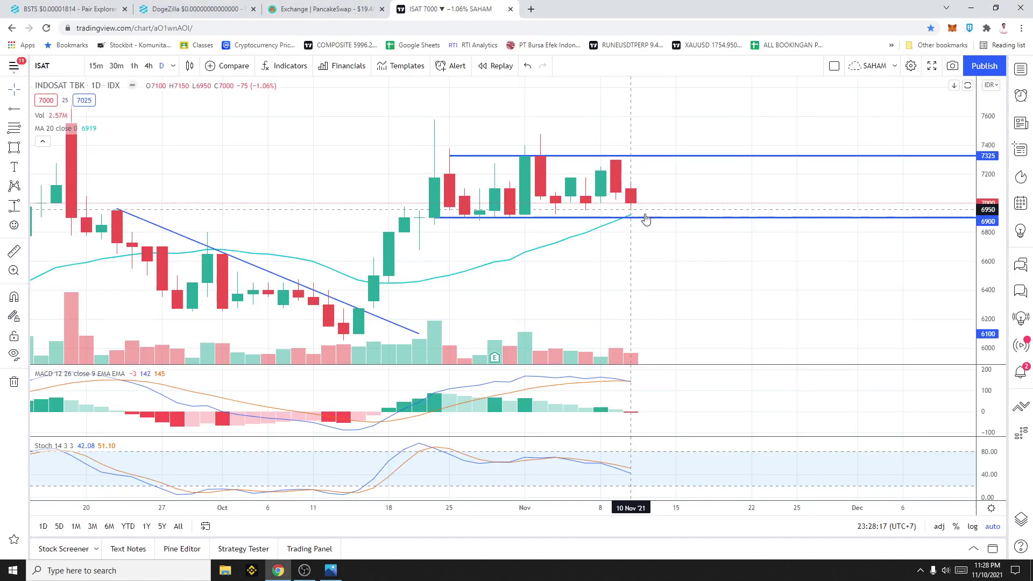
pyautogui.hotkey('alt', 'Tab')
pyautogui.hotkey('alt', 'Tab')
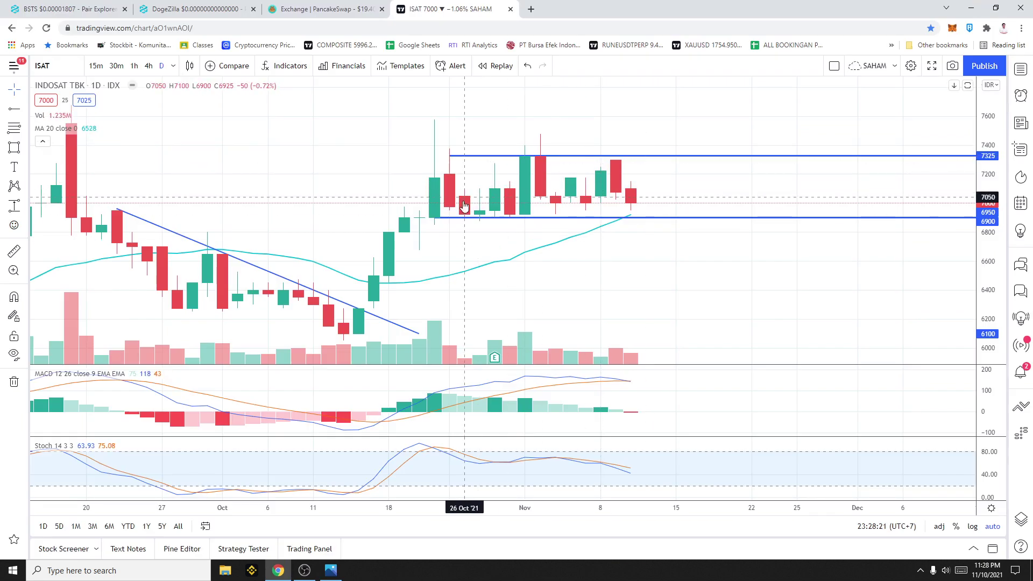
# Delete the descending trend line from the ISAT chart.
pyautogui.scroll(-2, 553, 233)
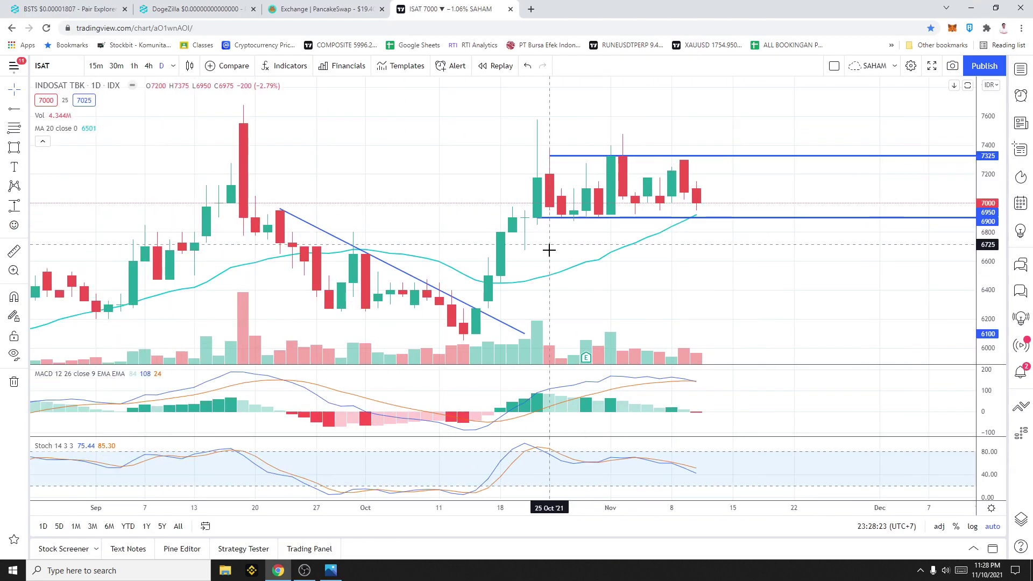
pyautogui.click(519, 332)
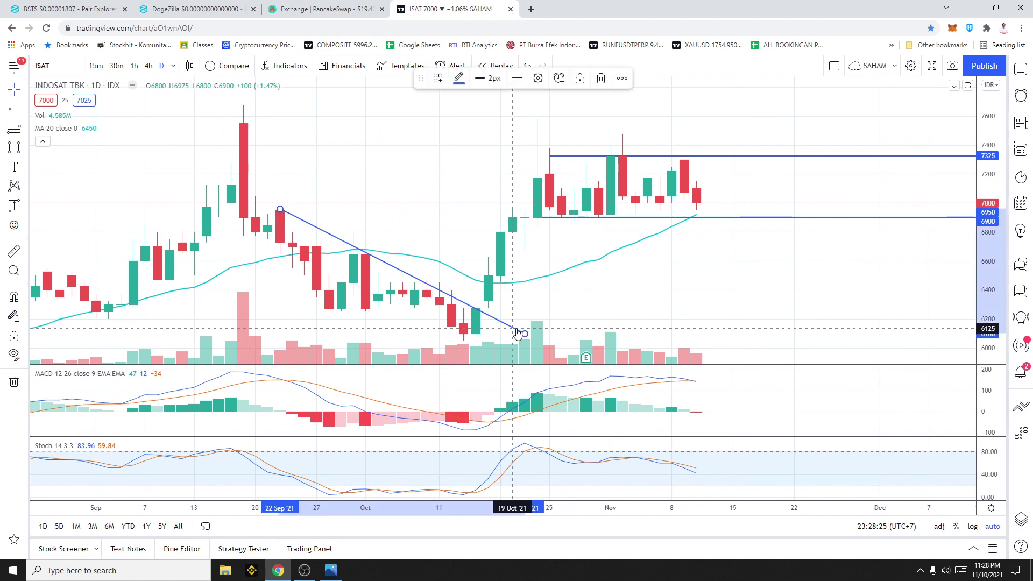
# Switch to Photos and erase the drawn check mark beside Buy Signal in the table's legend.
pyautogui.hotkey('alt', 'Tab')
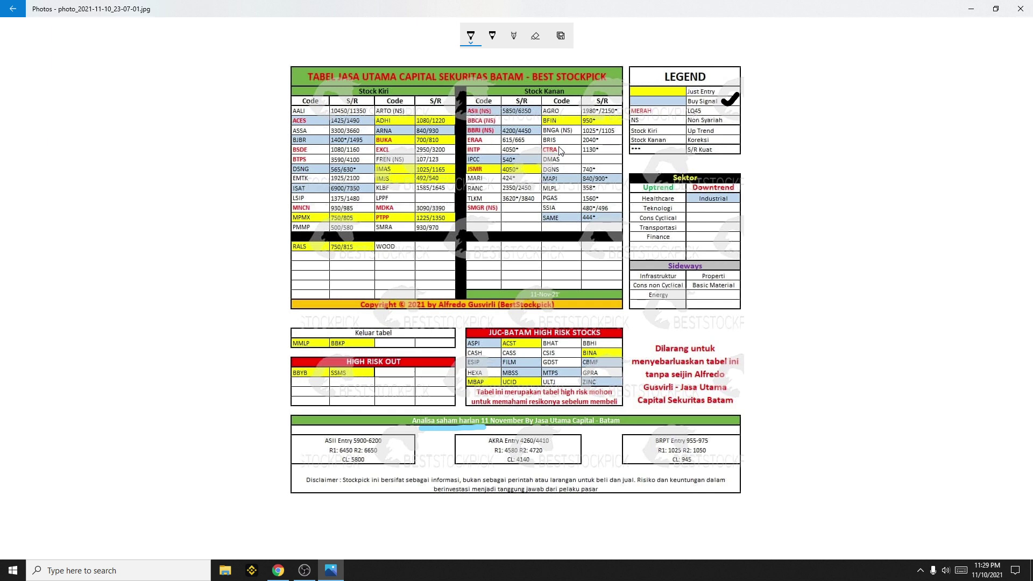
pyautogui.click(535, 36)
pyautogui.moveTo(717, 141); pyautogui.dragTo(729, 140)
pyautogui.click(546, 38)
# Load the symbol DSNG in TradingView and look up its support and resistance levels in the Photos table.
pyautogui.hotkey('alt', 'Tab')
pyautogui.write('DSNG')
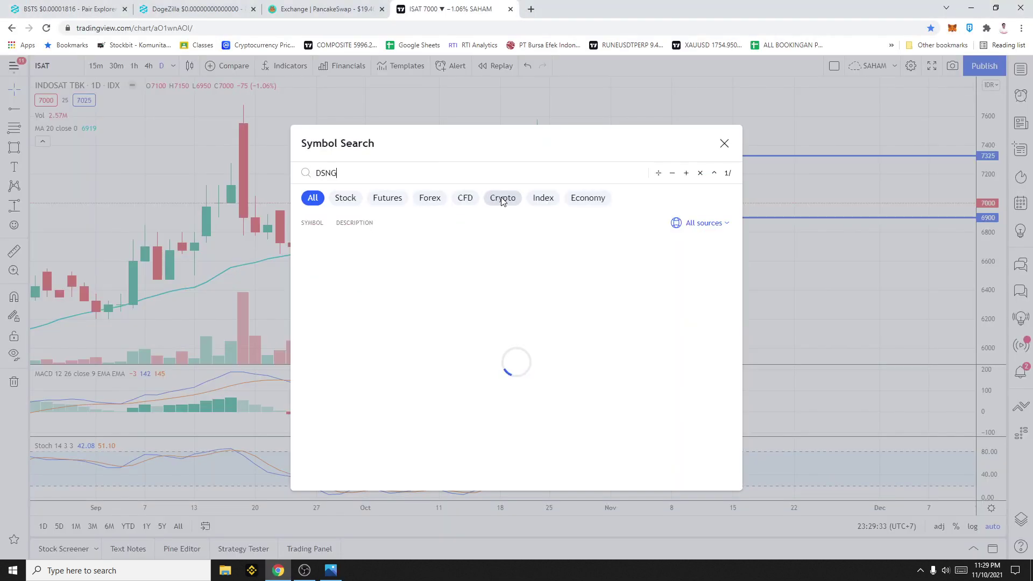
pyautogui.press('Return')
pyautogui.hotkey('alt', 'Tab')
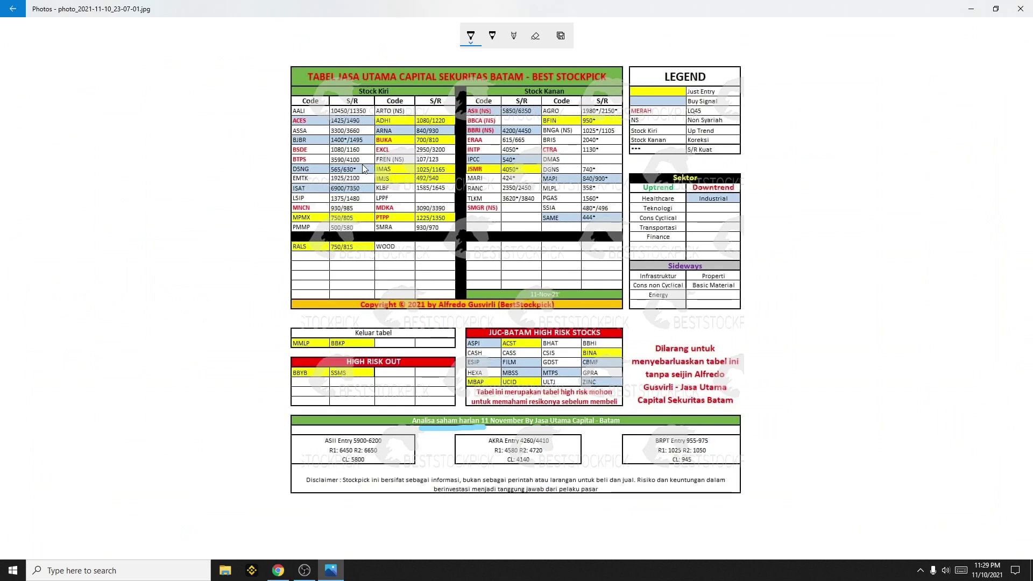
# Draw a horizontal ray at 630 on the DSNG chart in TradingView, starting at 28 September 2021.
pyautogui.hotkey('alt', 'Tab')
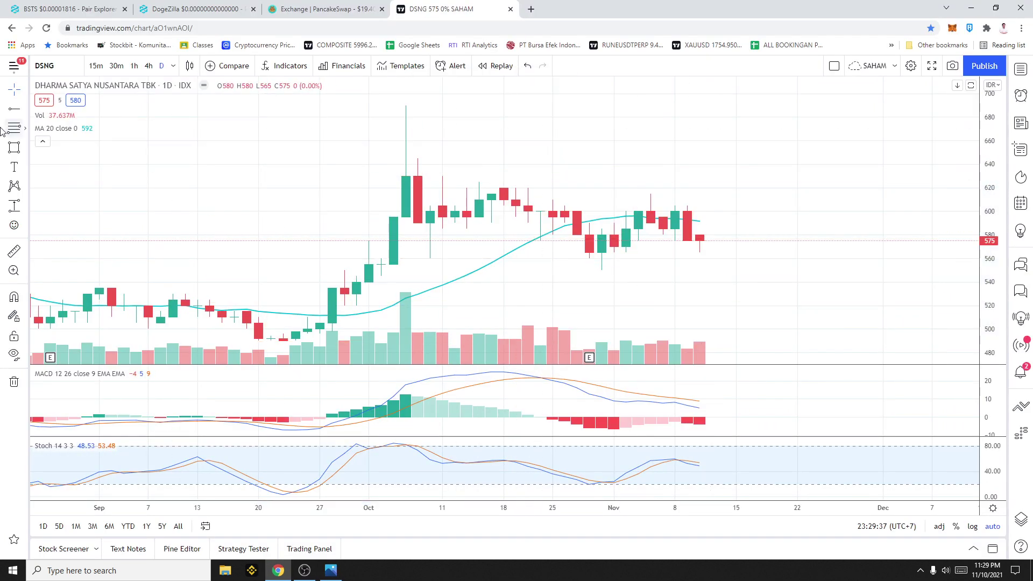
pyautogui.click(333, 175)
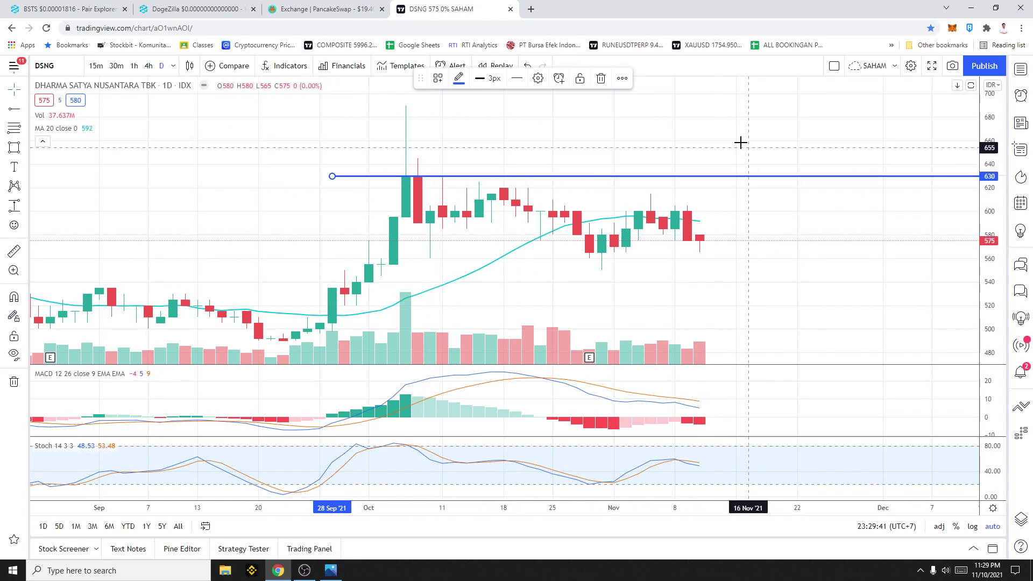
pyautogui.click(655, 141)
# Load the IDX stock AGRO (Bank Rakyat Indonesia Agroniaga), trying the MOEX listing first.
pyautogui.write('AGRO')
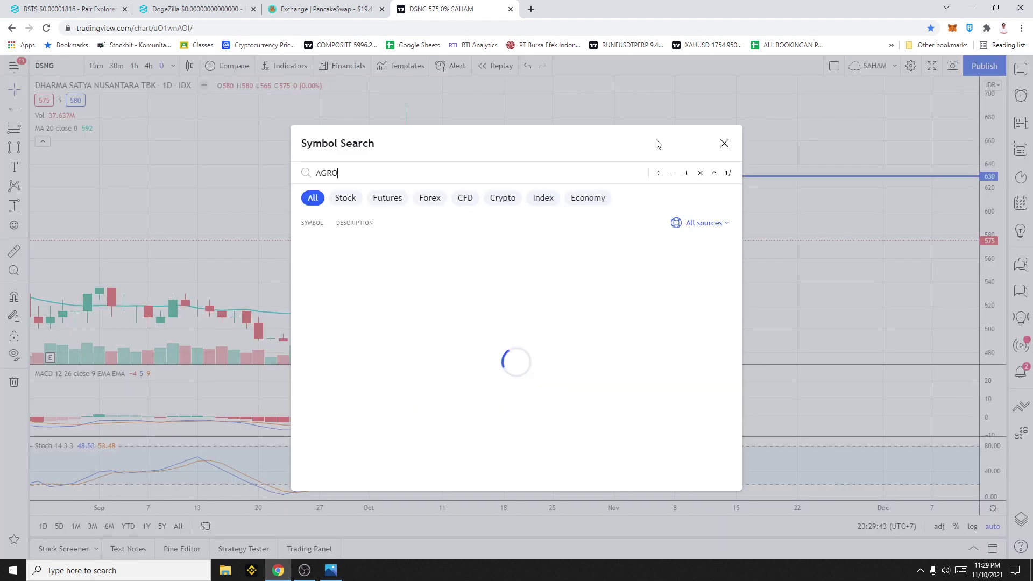
pyautogui.press('Return')
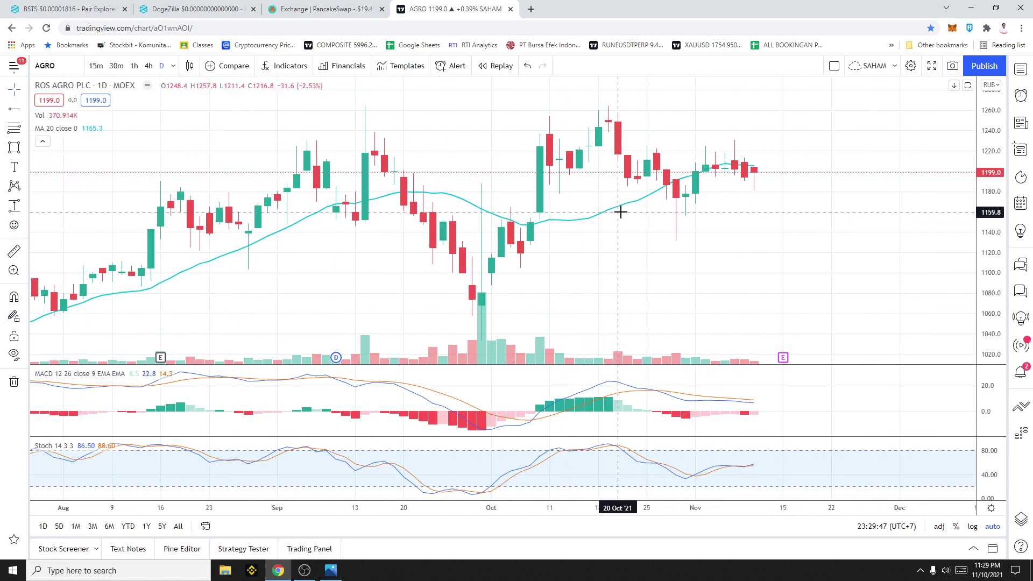
pyautogui.write('AGRO')
pyautogui.press('Down')
pyautogui.press('Down')
pyautogui.press('Return')
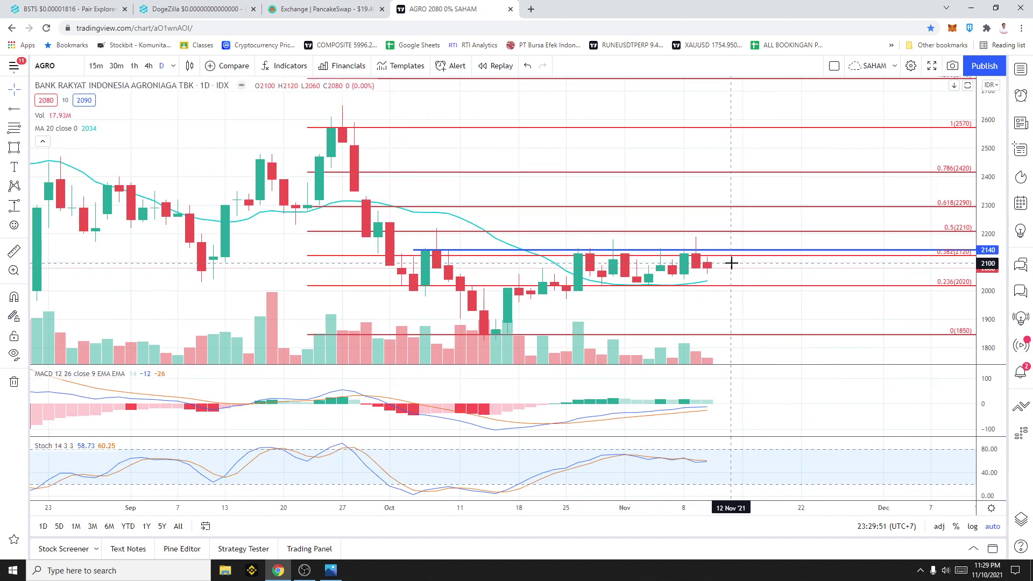
# Delete the Fibonacci retracement from the AGRO chart and move its horizontal ray to 2150.
pyautogui.press('Delete')
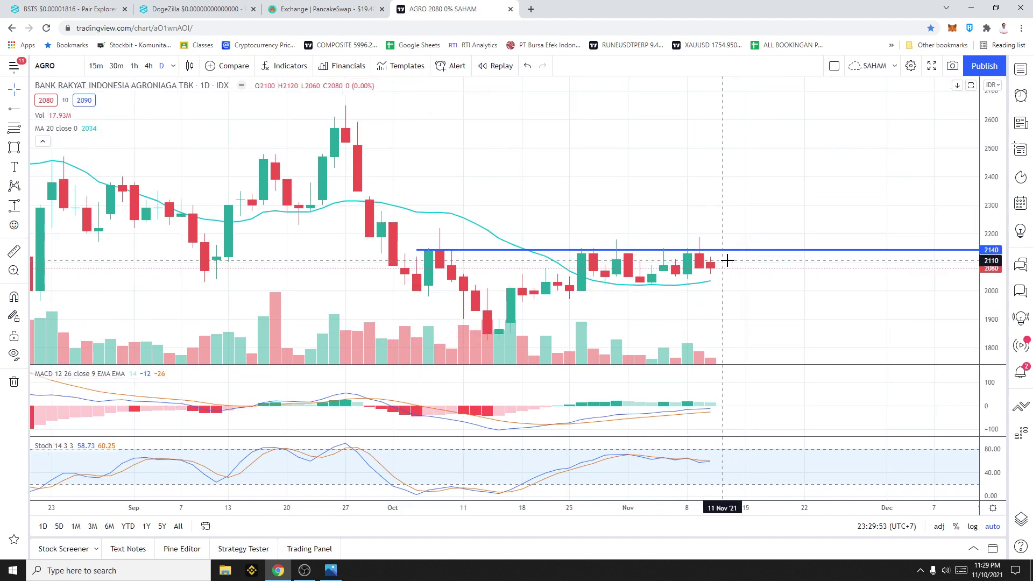
pyautogui.scroll(1, 724, 259)
pyautogui.click(706, 250)
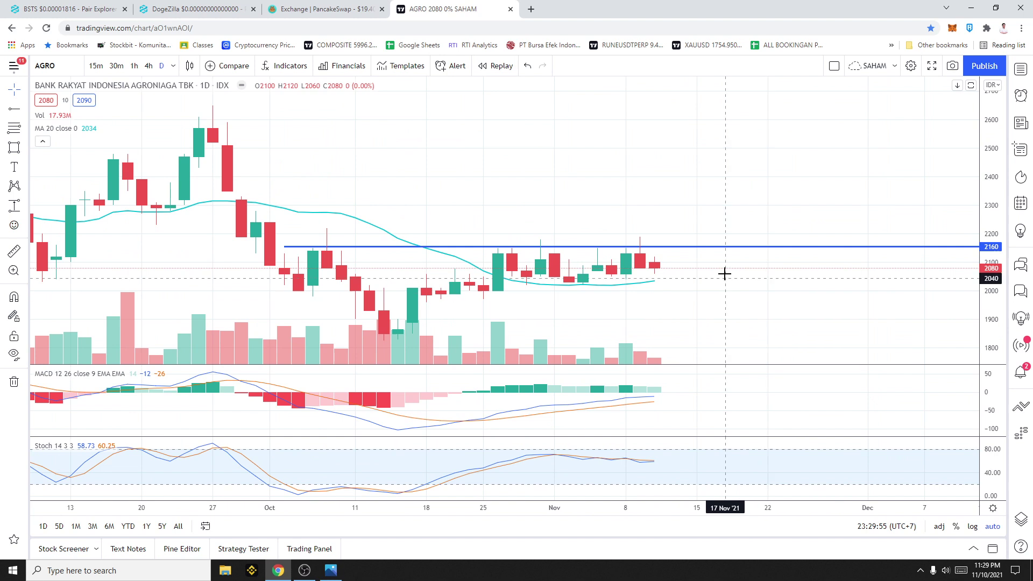
pyautogui.moveTo(701, 249); pyautogui.dragTo(702, 248)
pyautogui.click(747, 256)
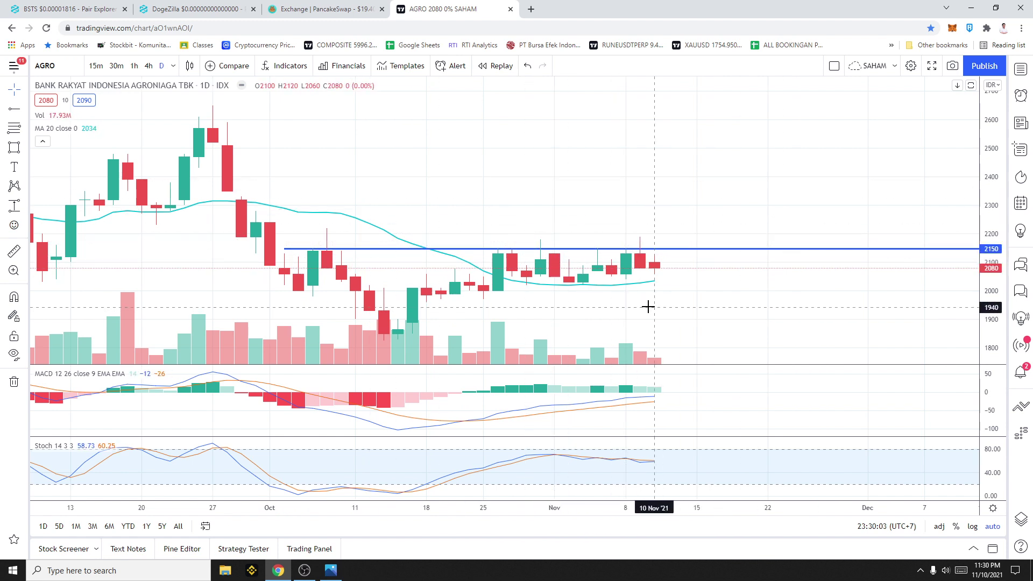
# Check AGRO's levels in the Photos table and add a horizontal ray at 1980 from mid-October on its TradingView chart.
pyautogui.hotkey('alt', 'Tab')
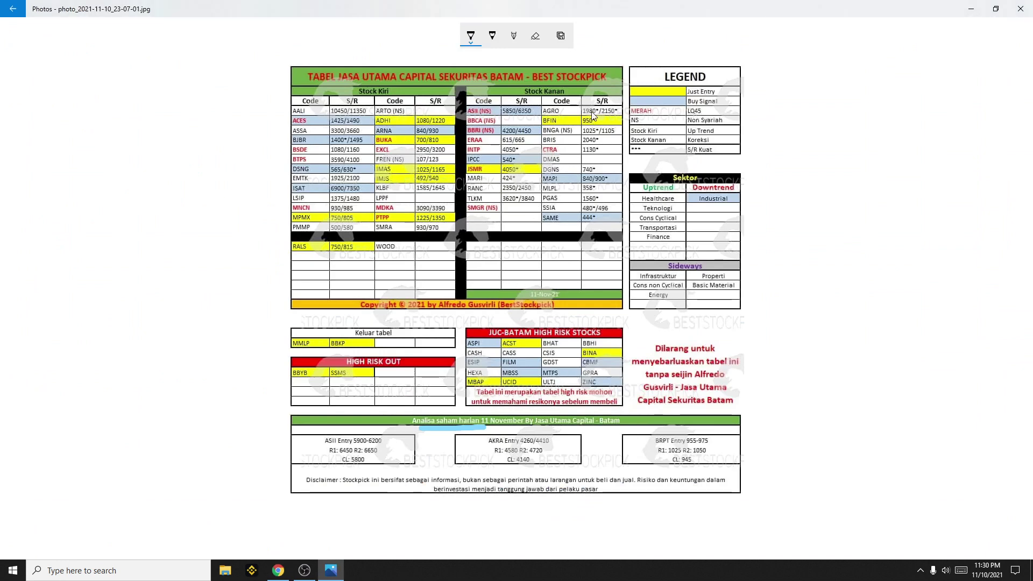
pyautogui.hotkey('alt', 'Tab')
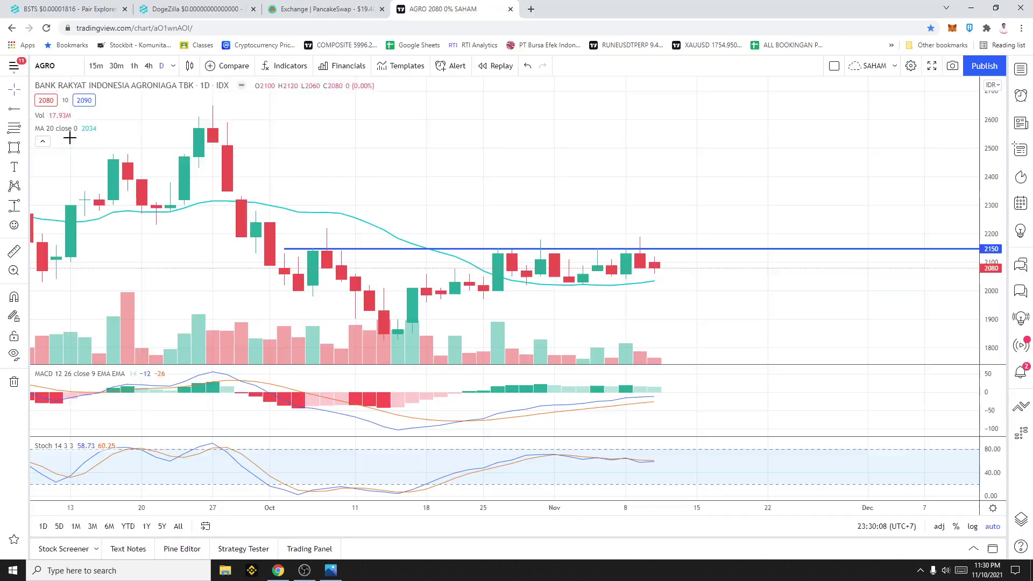
pyautogui.click(398, 294)
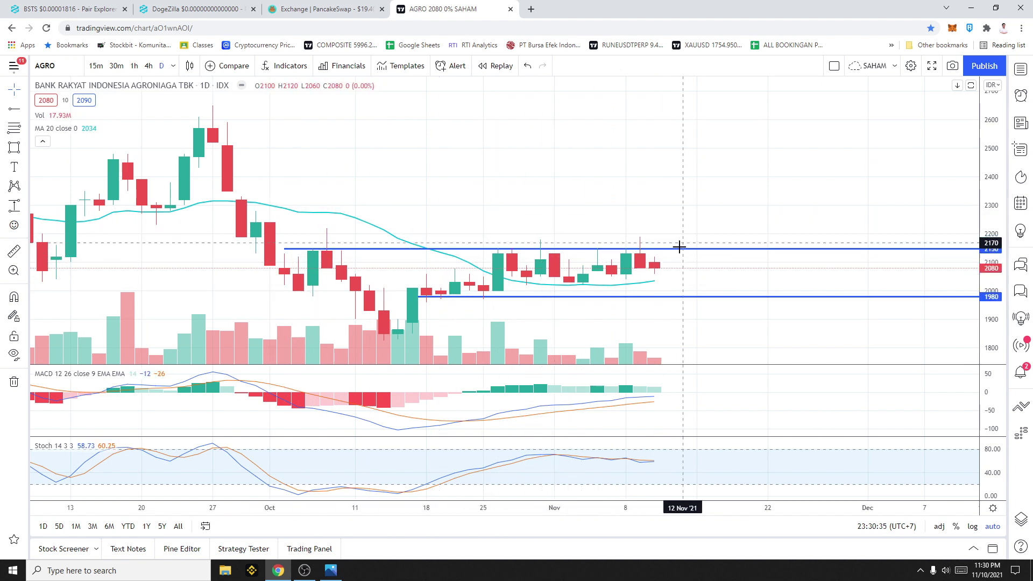
# Check the stock-pick table in Photos and load the IDX stock BFIN (BFI Finance Indonesia) in TradingView.
pyautogui.hotkey('alt', 'Tab')
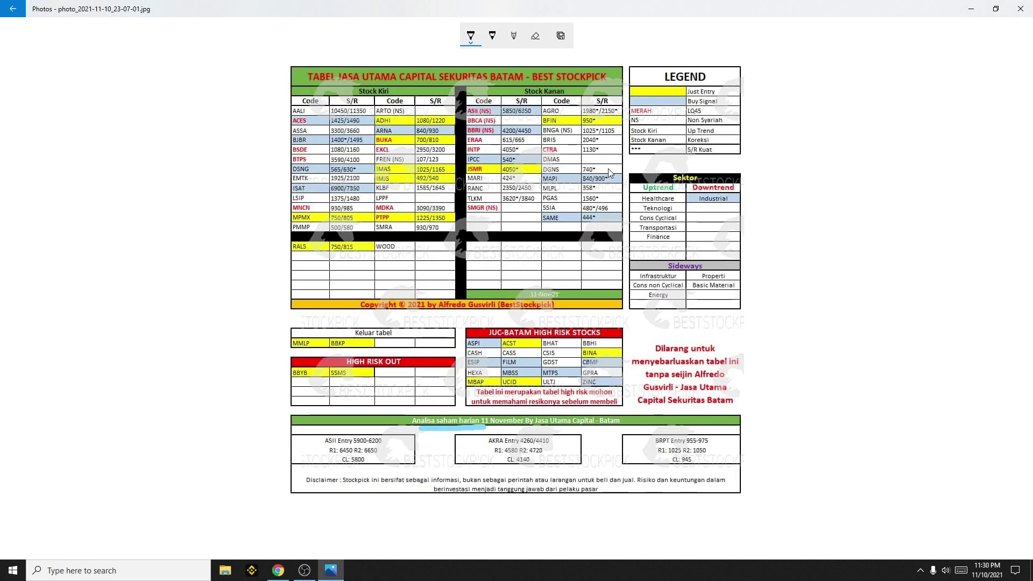
pyautogui.hotkey('alt', 'Tab')
pyautogui.write('B')
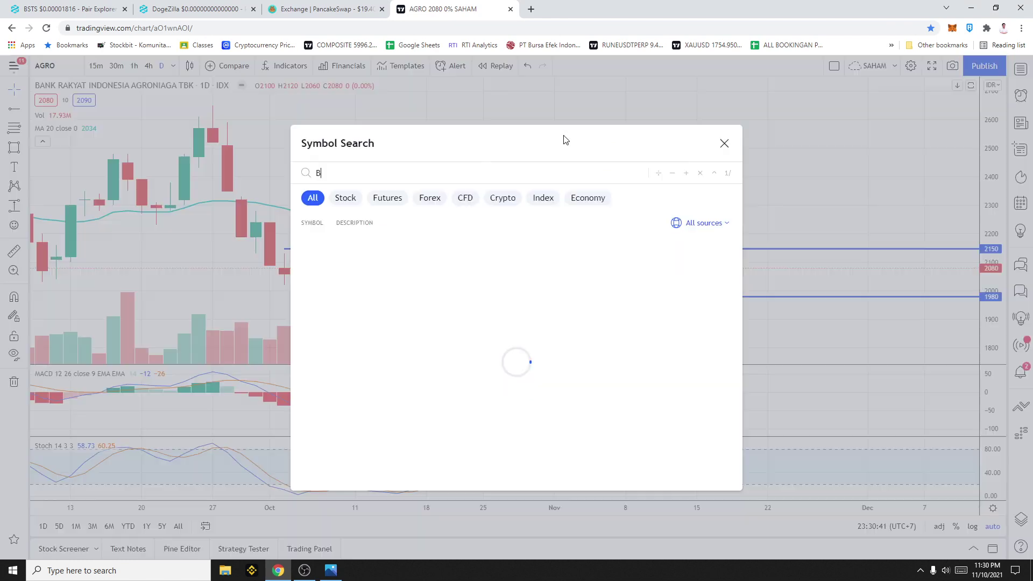
pyautogui.write('IFFIN')
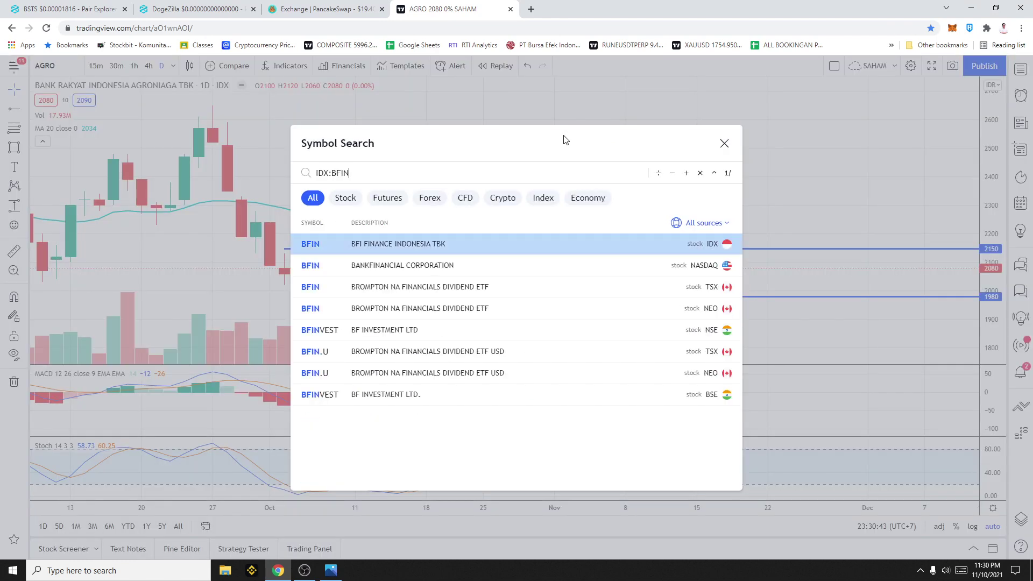
pyautogui.press('Return')
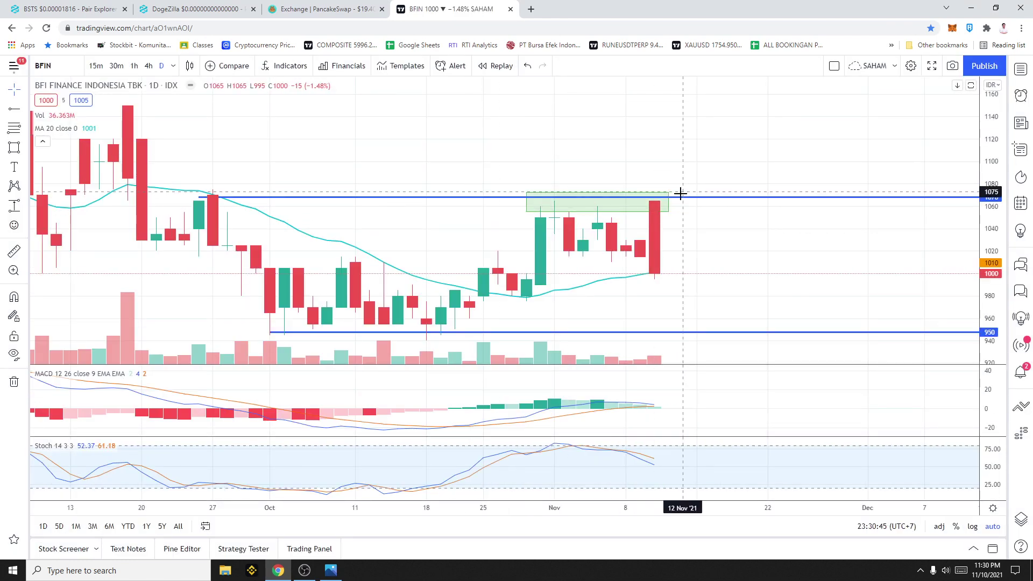
# Compare BFIN's price history and marked levels with its entry in the Photos stock-pick table.
pyautogui.scroll(-3, 538, 317)
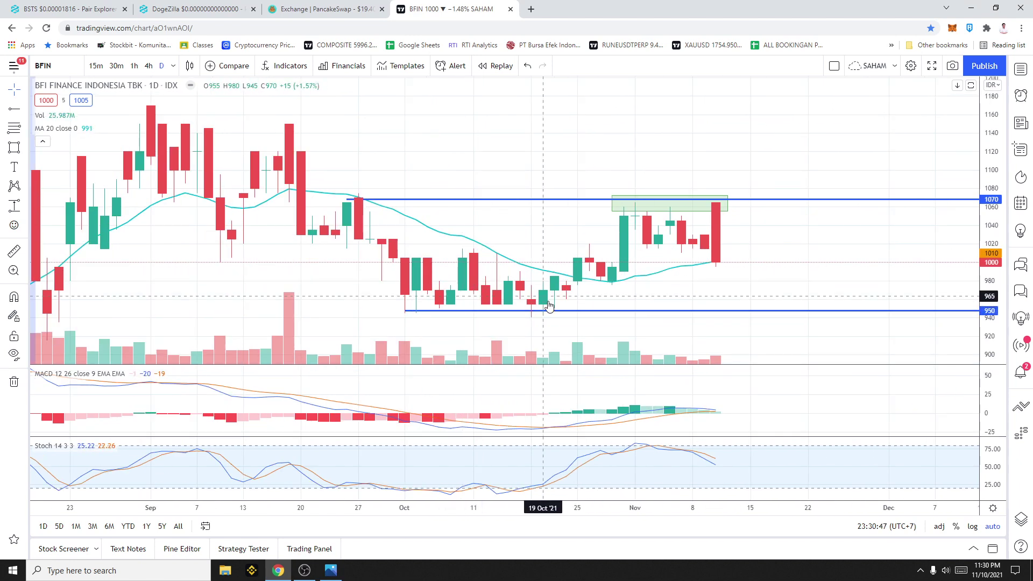
pyautogui.scroll(-1, 574, 277)
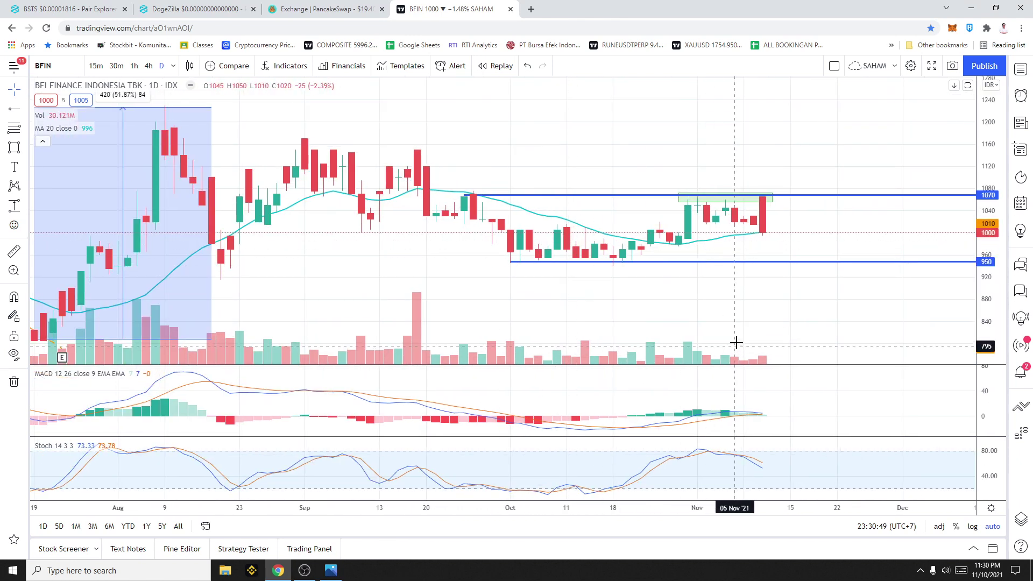
pyautogui.scroll(1, 735, 279)
pyautogui.hotkey('alt', 'Tab')
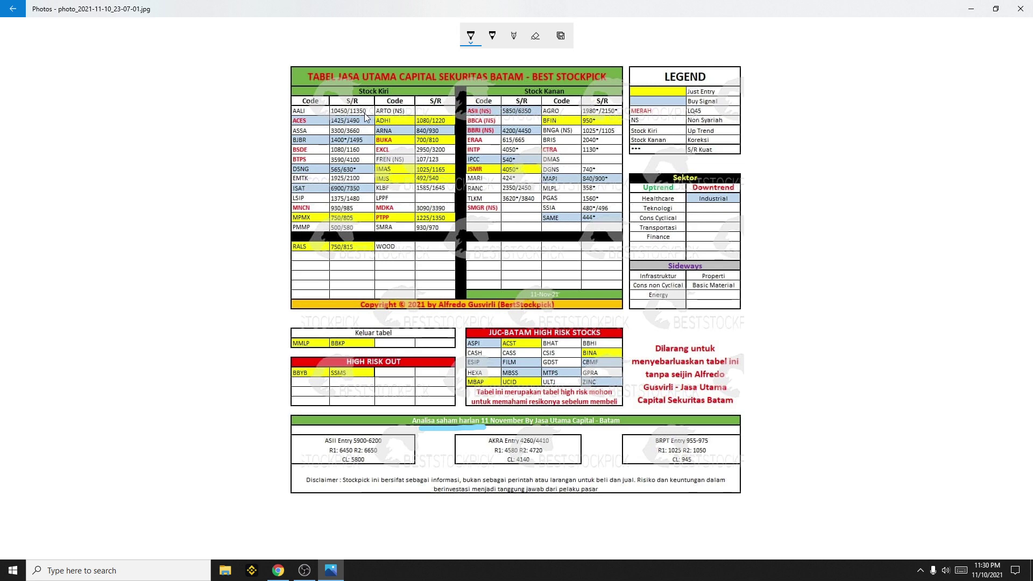
pyautogui.hotkey('alt', 'Tab')
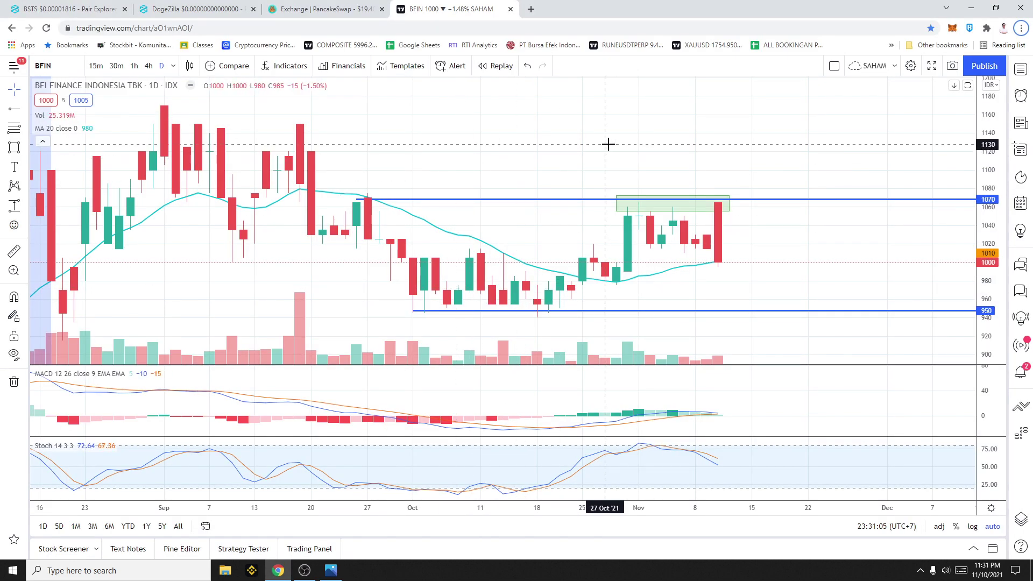
# Check the right-hand stock list in Photos and load the IDX stock BRIS (Bank Syariah Indonesia) in TradingView.
pyautogui.hotkey('alt', 'Tab')
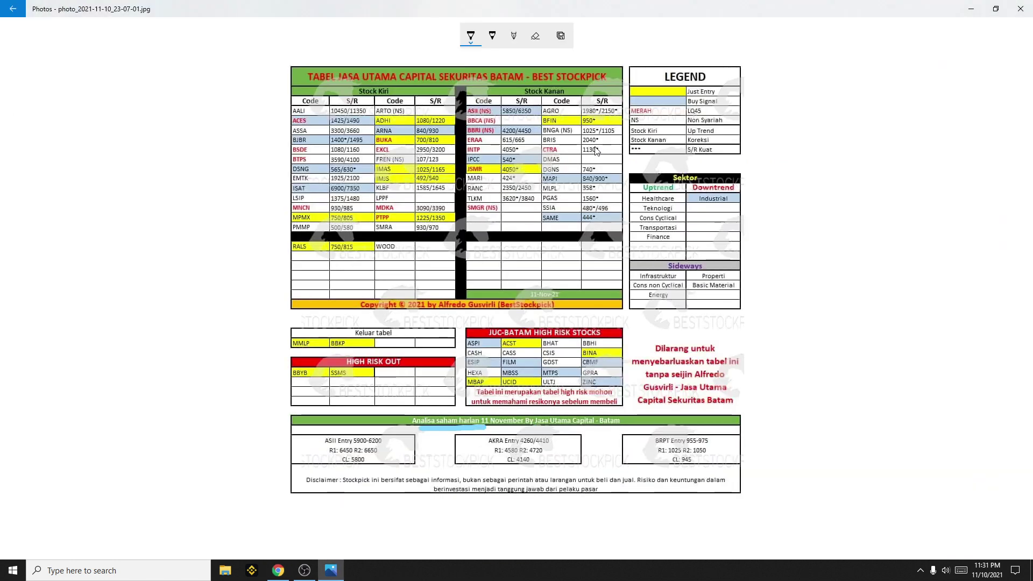
pyautogui.hotkey('alt', 'Tab')
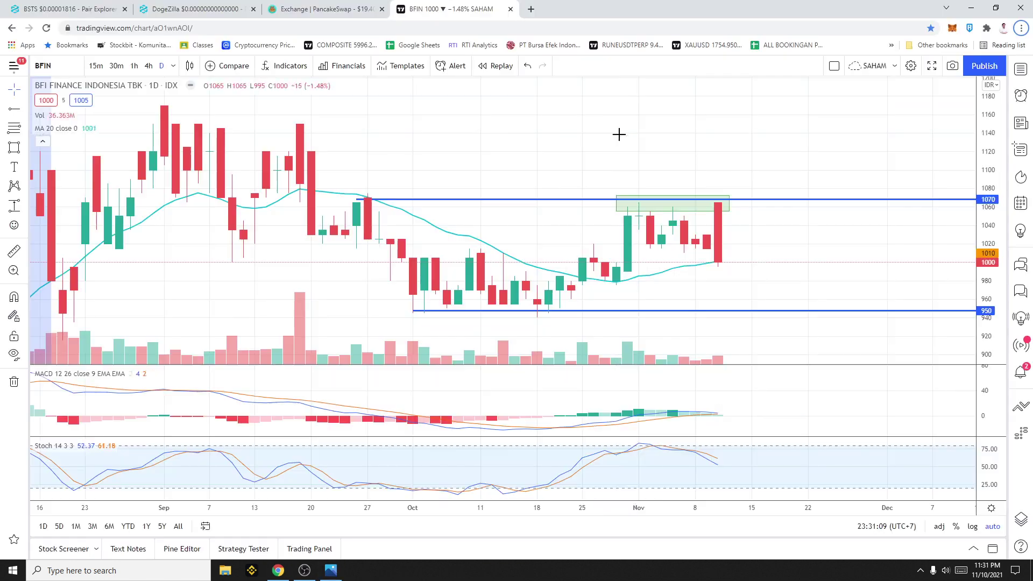
pyautogui.write('BRIS')
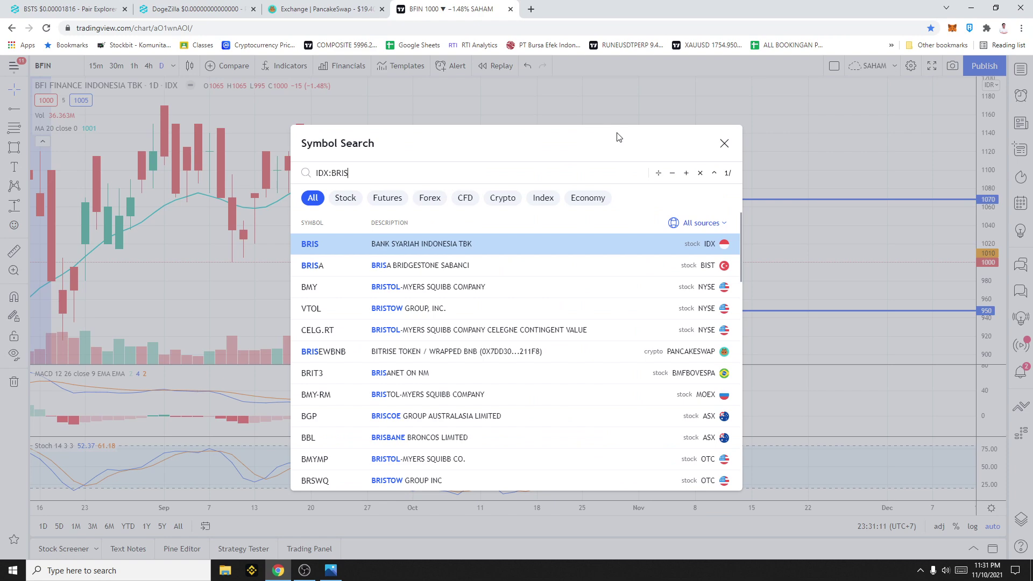
pyautogui.press('Return')
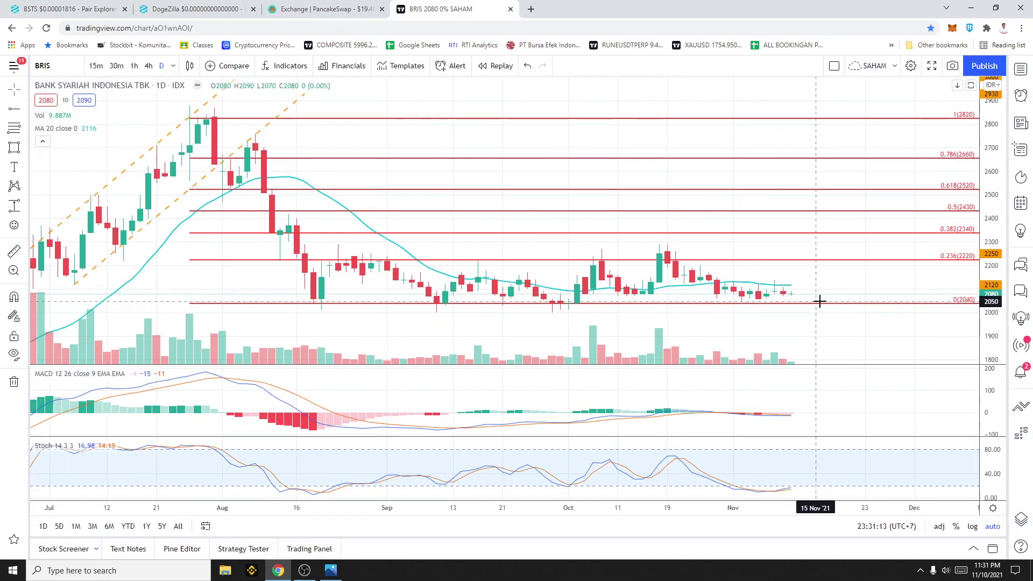
# Replace the Fibonacci retracement on the BRIS chart with a horizontal ray at 2040 starting at 24 August 2021.
pyautogui.press('Delete')
pyautogui.click(14, 109)
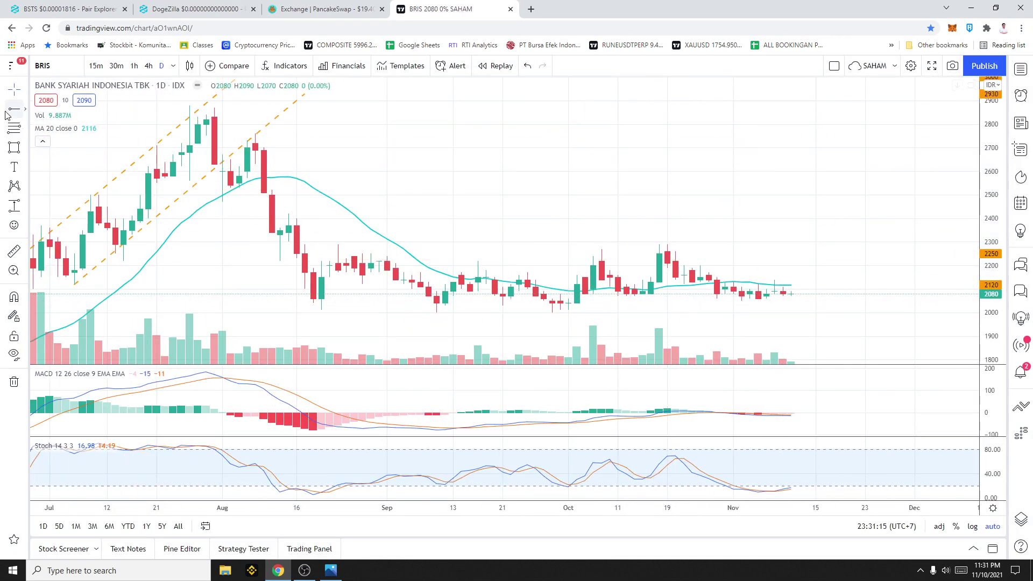
pyautogui.moveTo(334, 304); pyautogui.dragTo(761, 302)
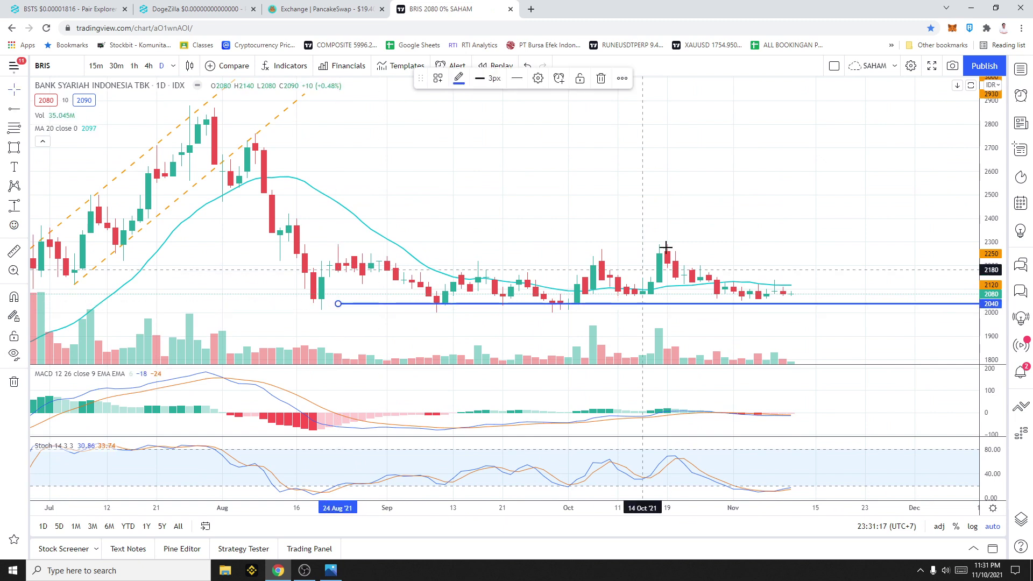
# Try a horizontal ray at 2130 from late October on the BRIS chart, and remove it.
pyautogui.scroll(2, 705, 330)
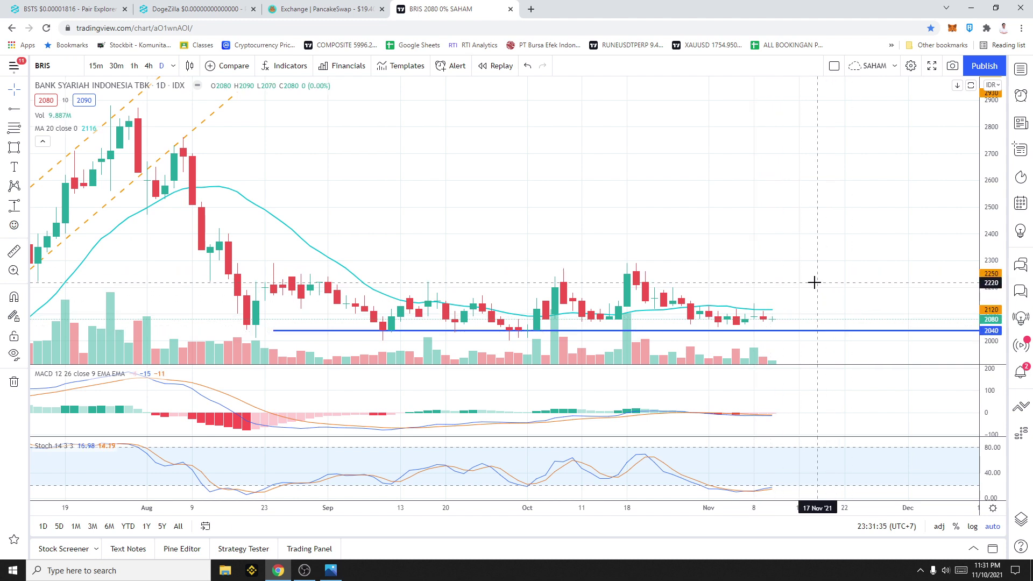
pyautogui.scroll(3, 742, 277)
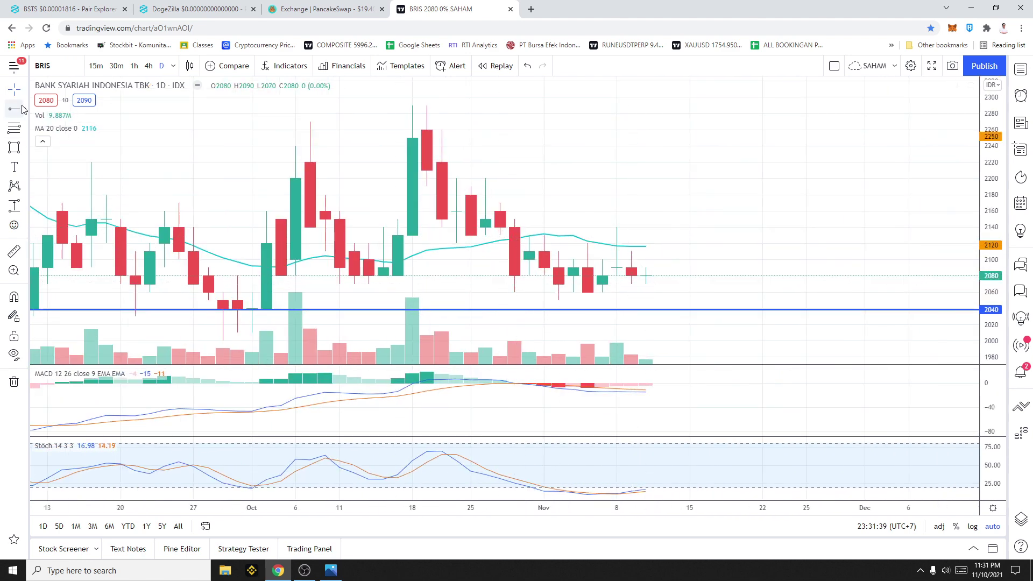
pyautogui.click(454, 234)
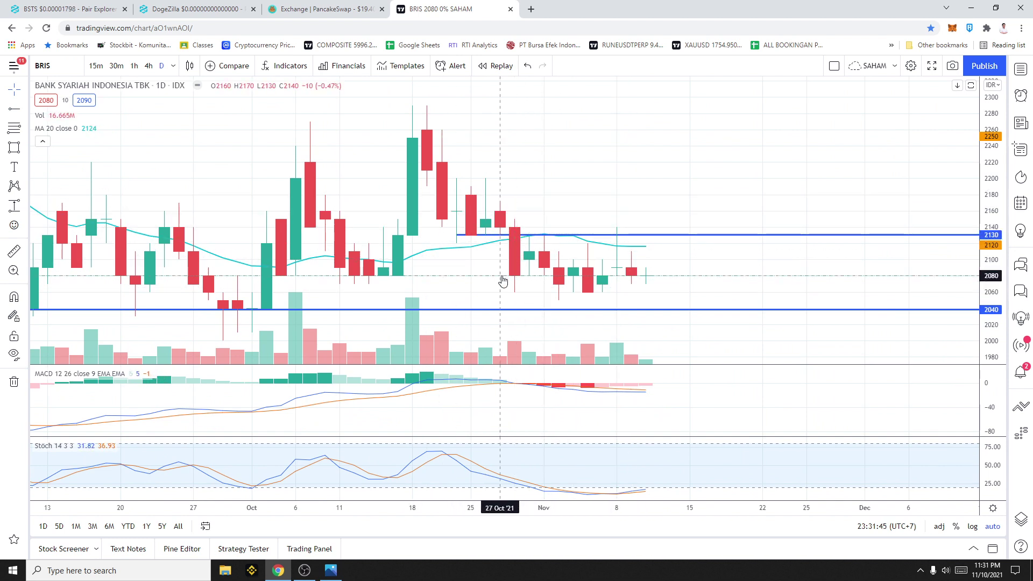
pyautogui.click(583, 237)
pyautogui.press('Delete')
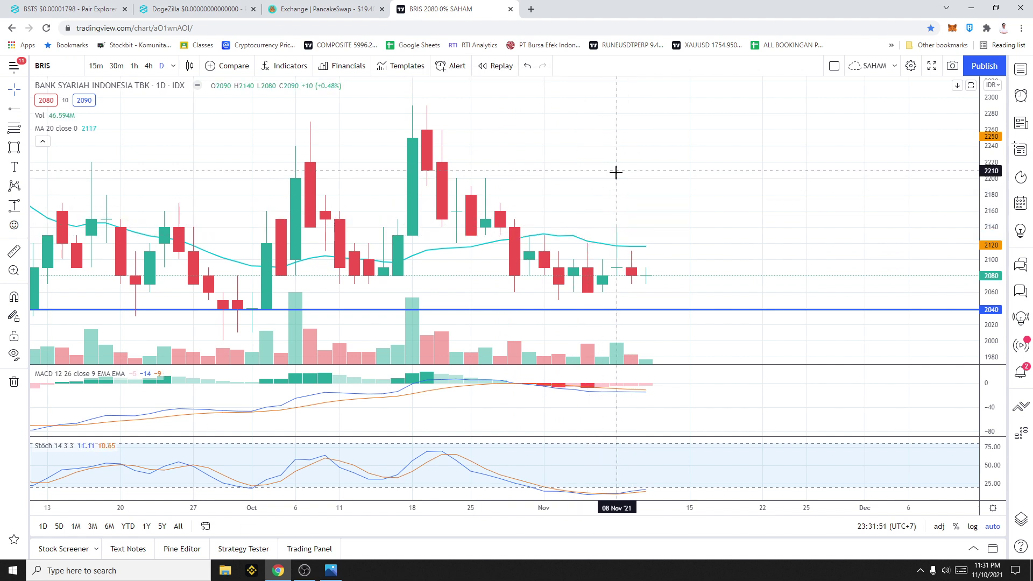
pyautogui.scroll(1, 640, 141)
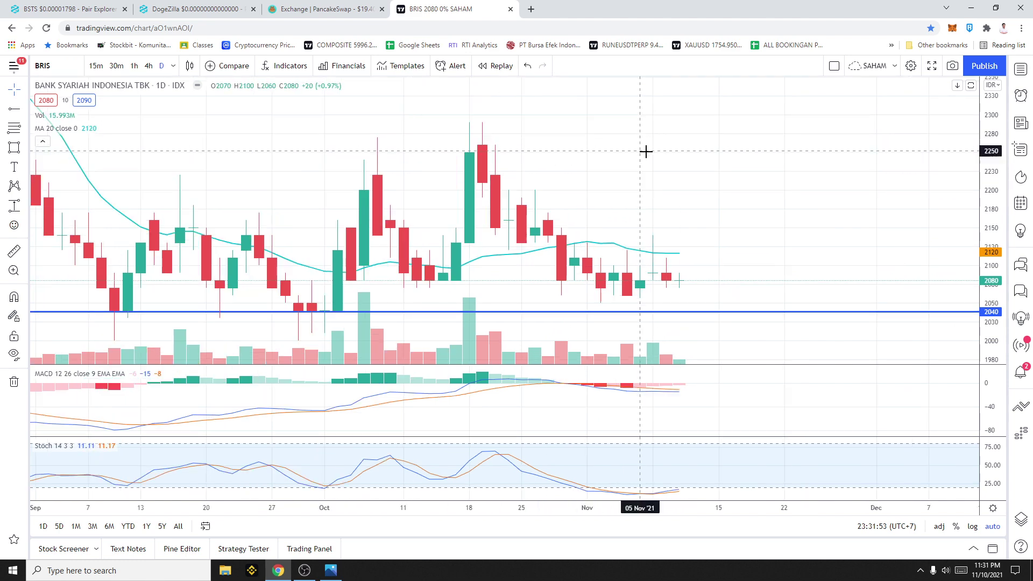
# Check the removed-stocks list (Keluar tabel) in the Photos stock-pick table and load the IDX stock MMLP in TradingView.
pyautogui.scroll(-3, 661, 167)
pyautogui.scroll(3, 705, 224)
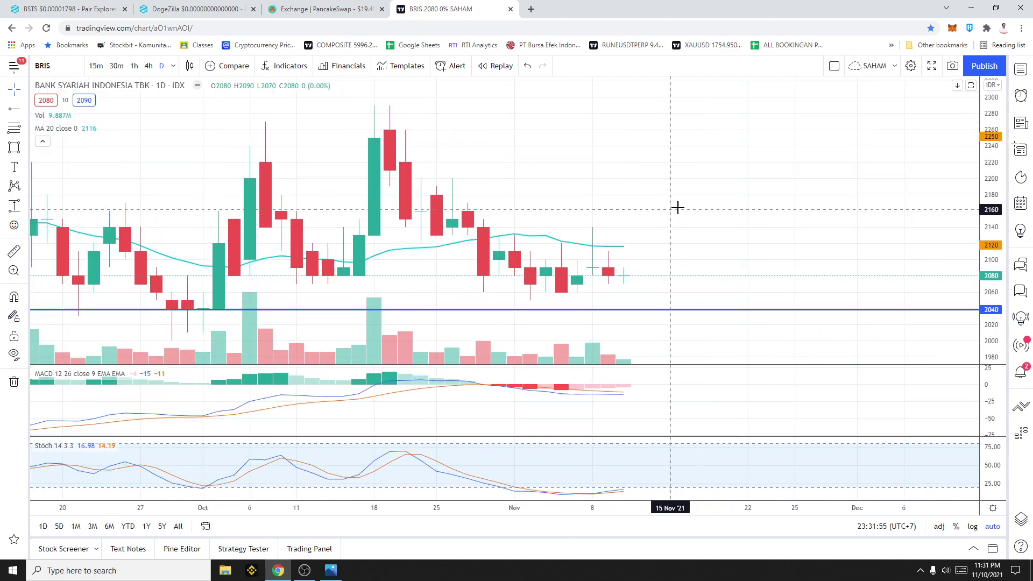
pyautogui.hotkey('alt', 'Tab')
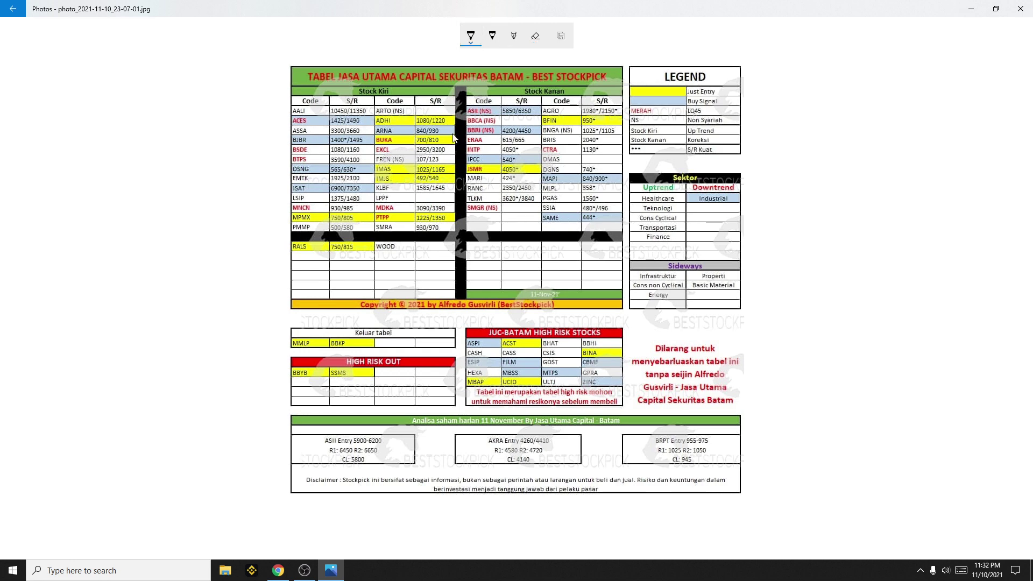
pyautogui.hotkey('alt', 'Tab')
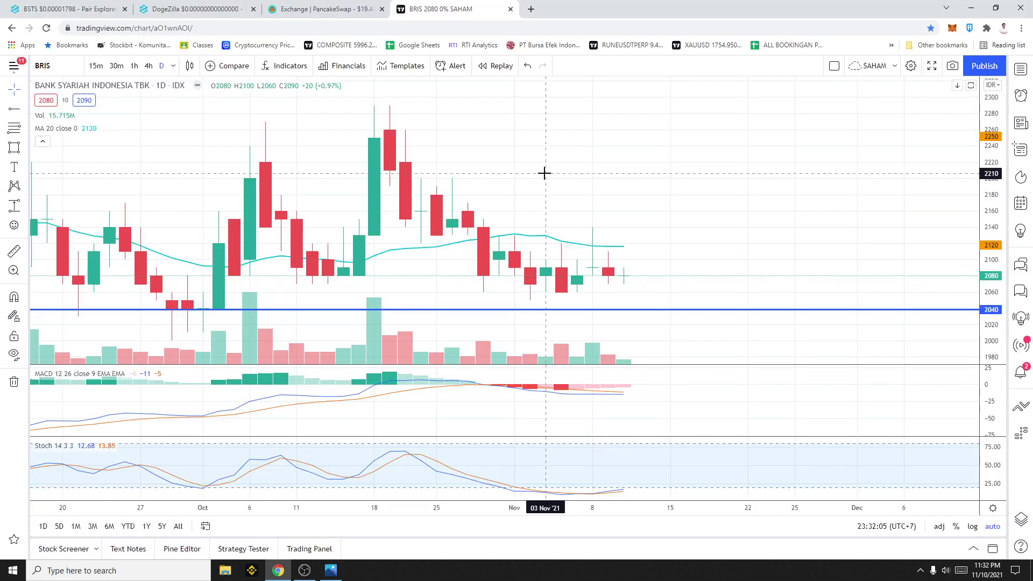
pyautogui.write('MMLP')
pyautogui.press('Down')
pyautogui.press('Return')
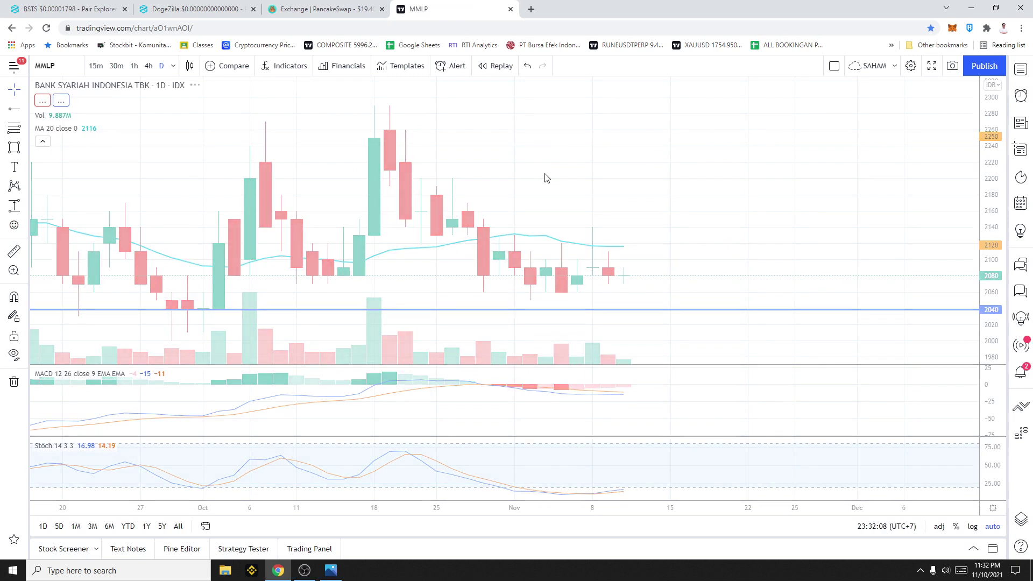
# Mark the MMLP chart with horizontal rays at 535 from 2 November 2021 and at 490 from 12 October 2021.
pyautogui.click(676, 253)
pyautogui.press('Delete')
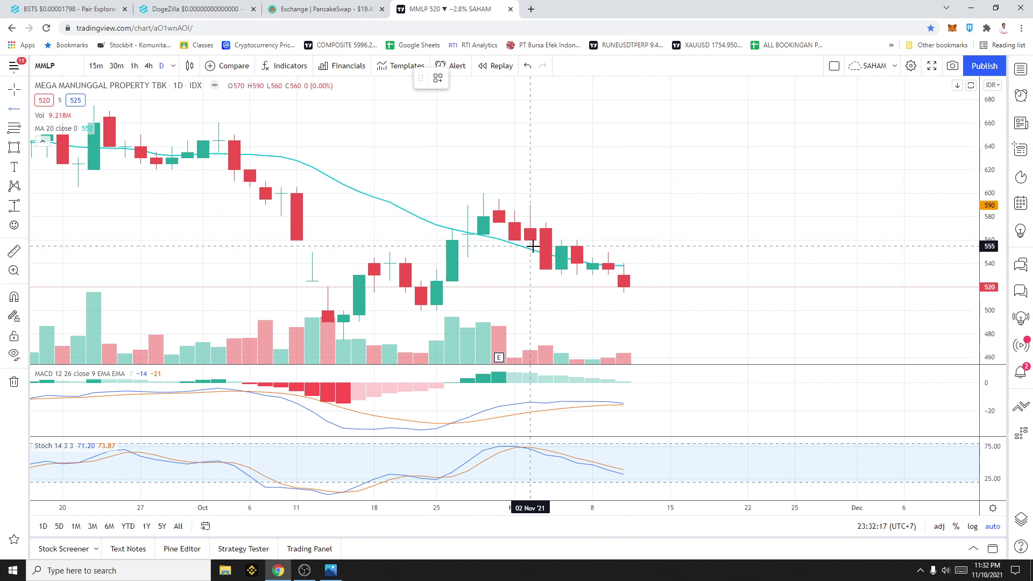
pyautogui.click(525, 268)
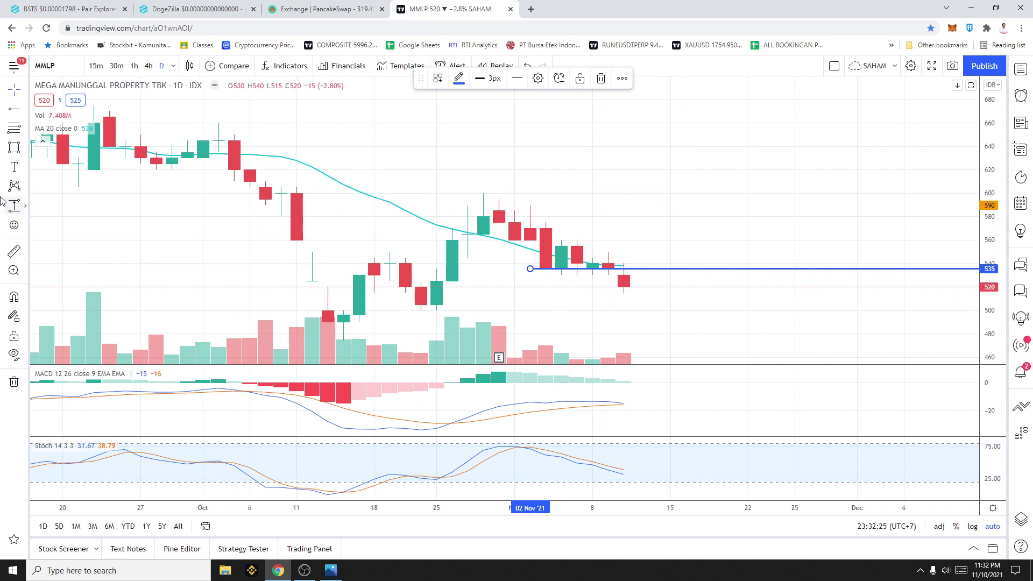
pyautogui.click(251, 242)
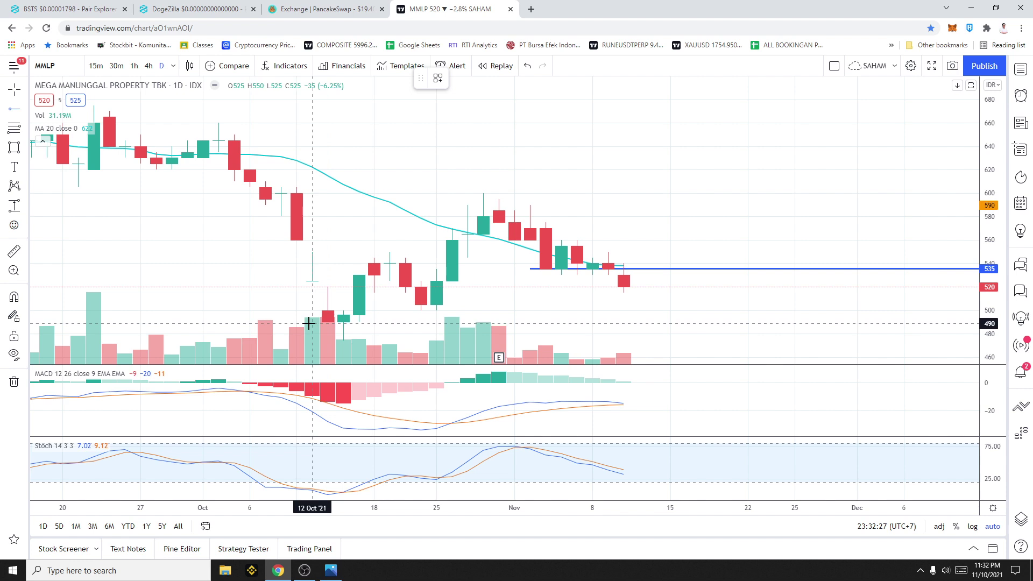
pyautogui.click(308, 323)
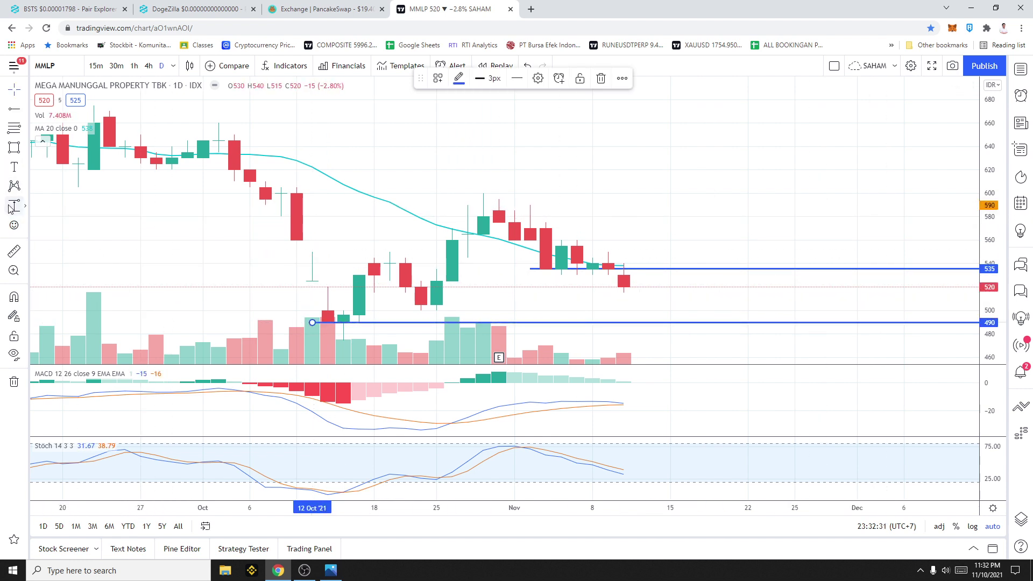
# Measure the price distance from the latest close down to the 490 ray on the MMLP chart.
pyautogui.click(685, 297)
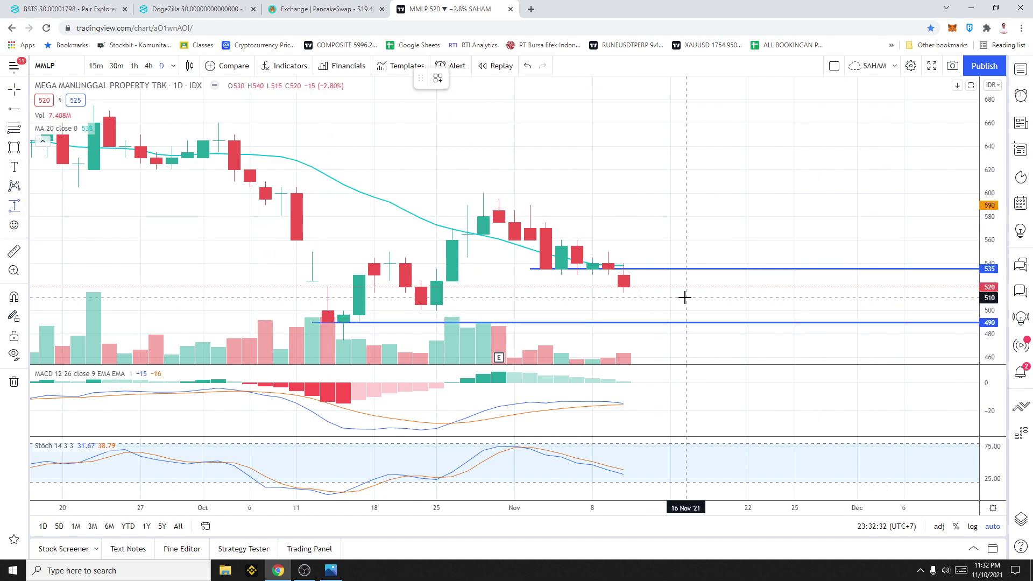
pyautogui.keyDown('shift'); pyautogui.click(658, 286); pyautogui.keyUp('shift')
pyautogui.click(689, 322)
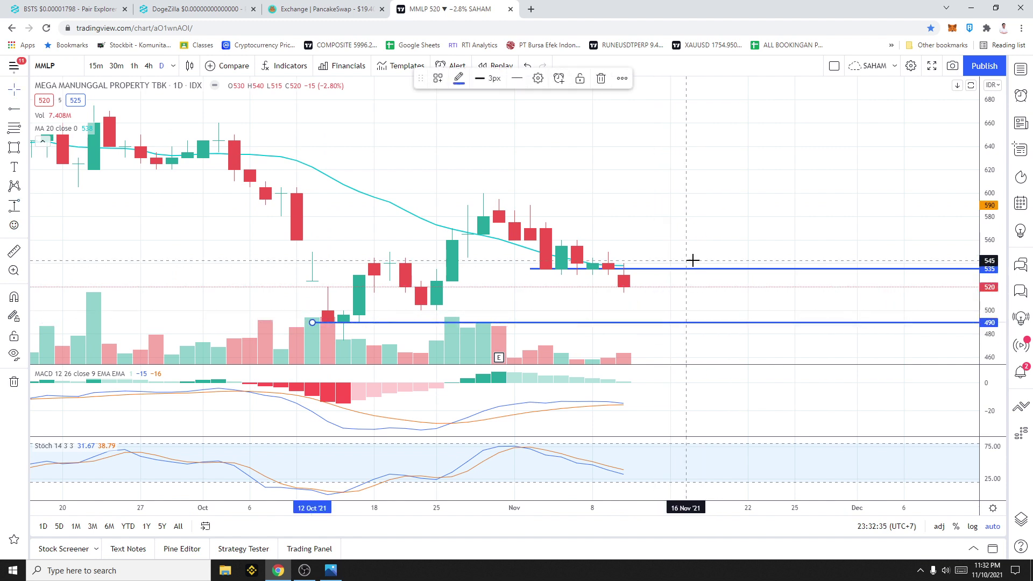
# Try a horizontal ray at 505 from 21 October 2021 on the MMLP chart, and remove it.
pyautogui.click(371, 256)
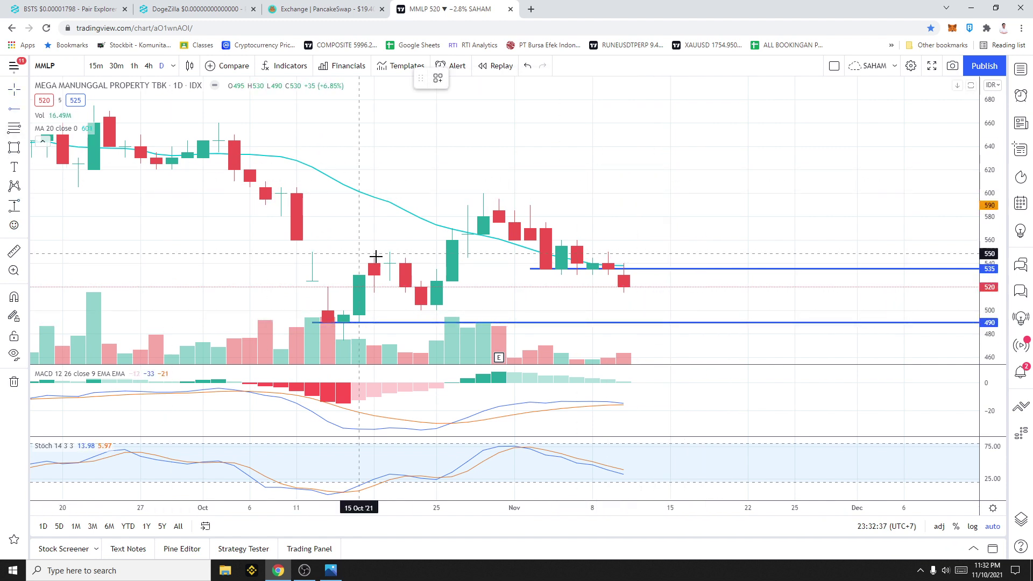
pyautogui.click(397, 304)
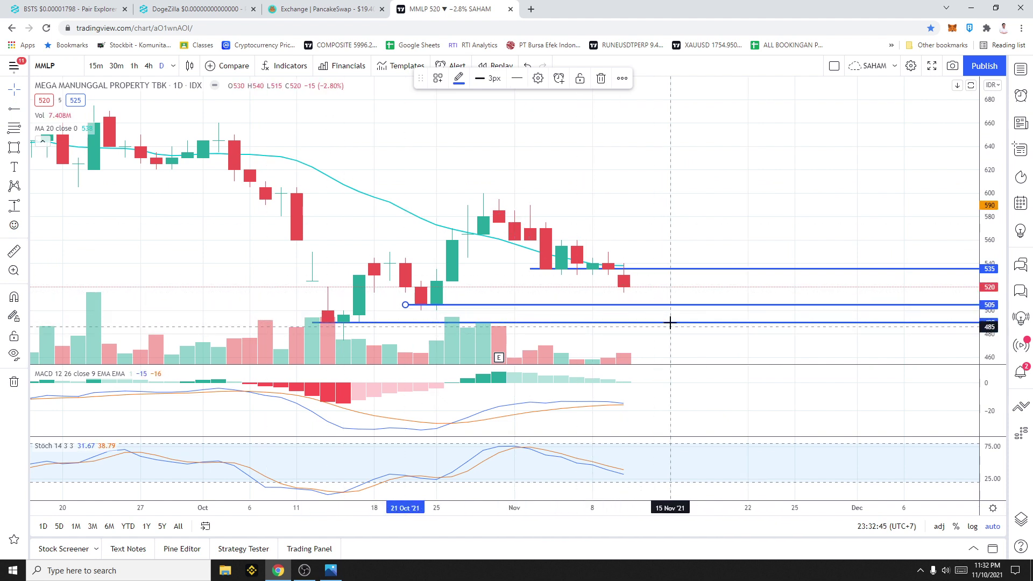
pyautogui.press('Delete')
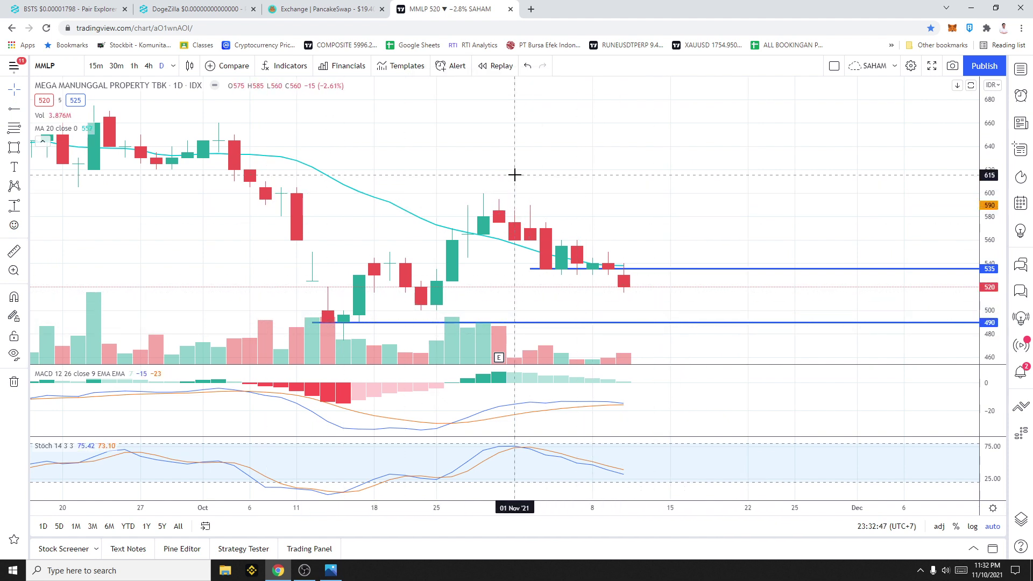
# Circle the Sektor heading in the Photos stock-pick table with the pen, and erase the stroke.
pyautogui.hotkey('alt', 'Tab')
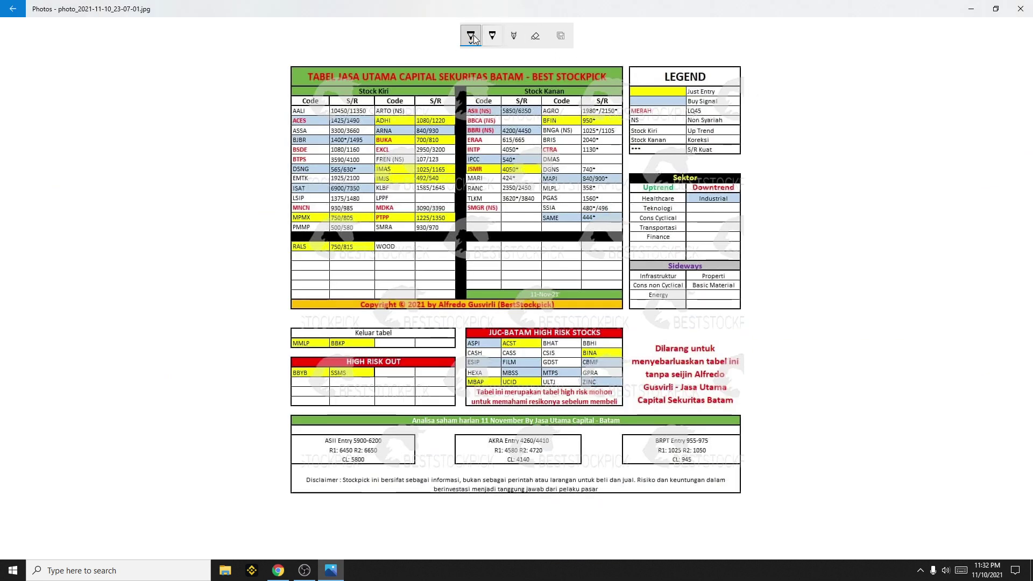
pyautogui.moveTo(694, 165); pyautogui.dragTo(685, 189)
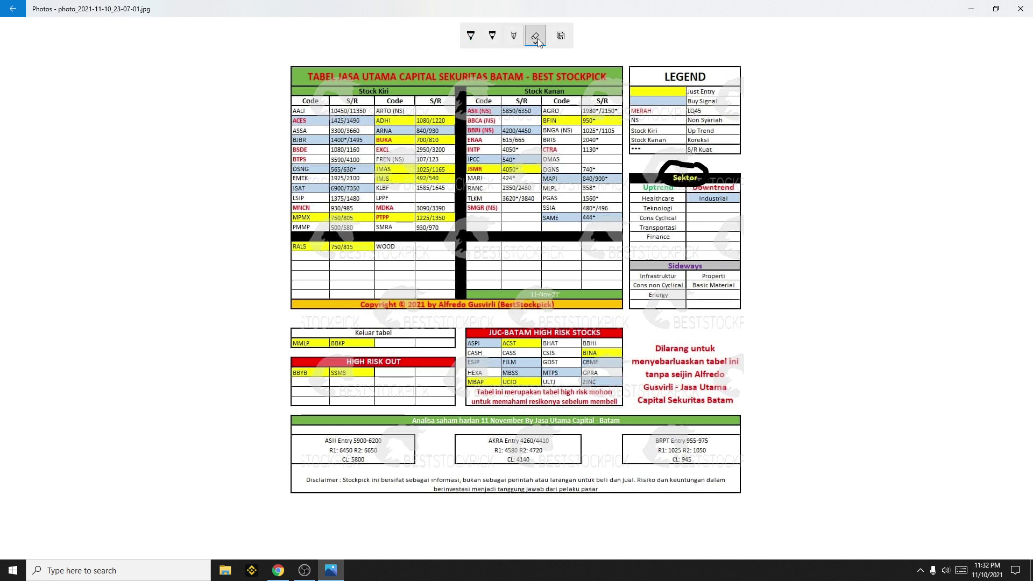
pyautogui.click(700, 171)
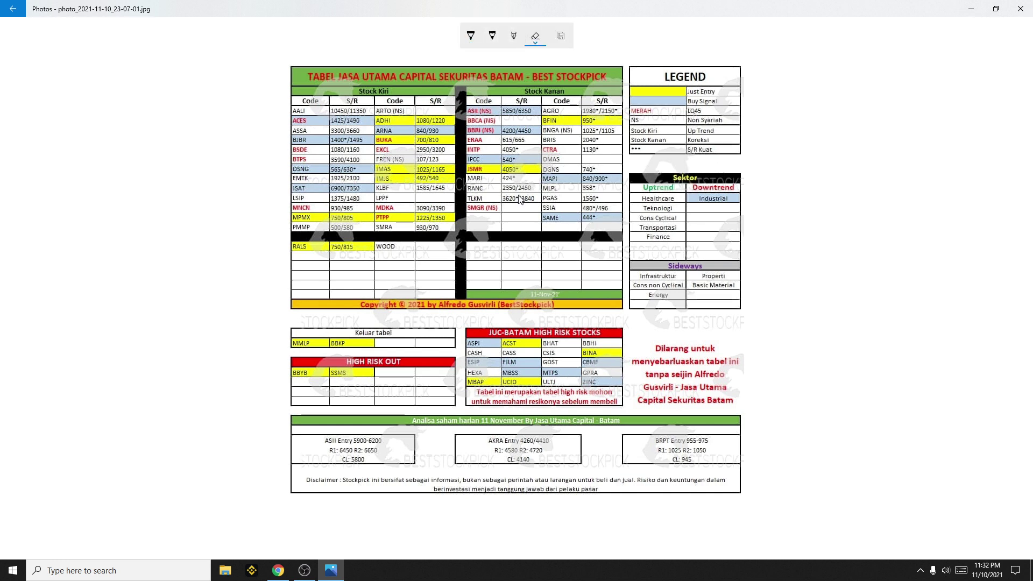
# Switch back to TradingView and load the saved SECTOR CHART layout.
pyautogui.hotkey('alt', 'Tab')
pyautogui.click(895, 65)
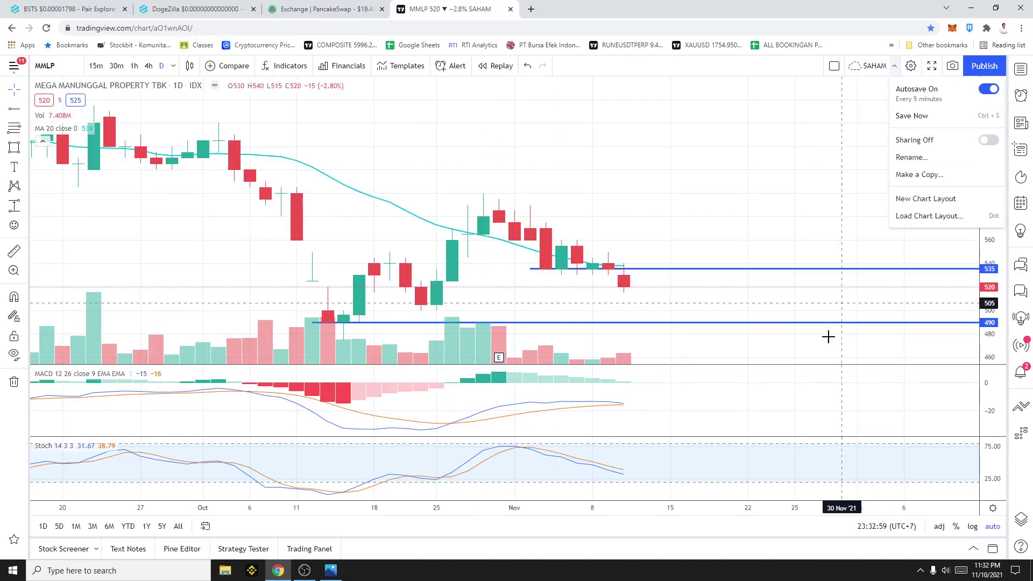
pyautogui.click(925, 216)
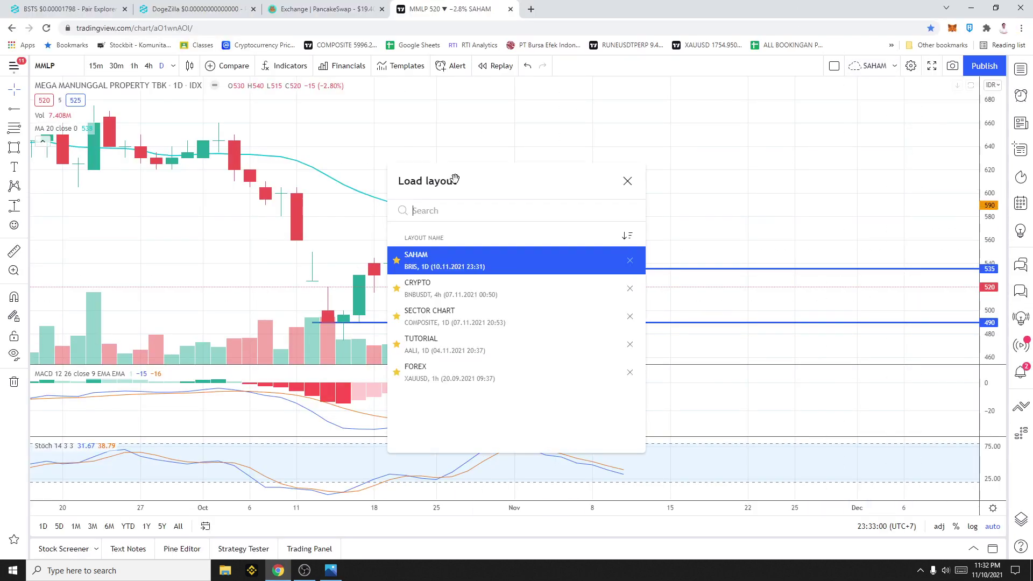
pyautogui.click(458, 321)
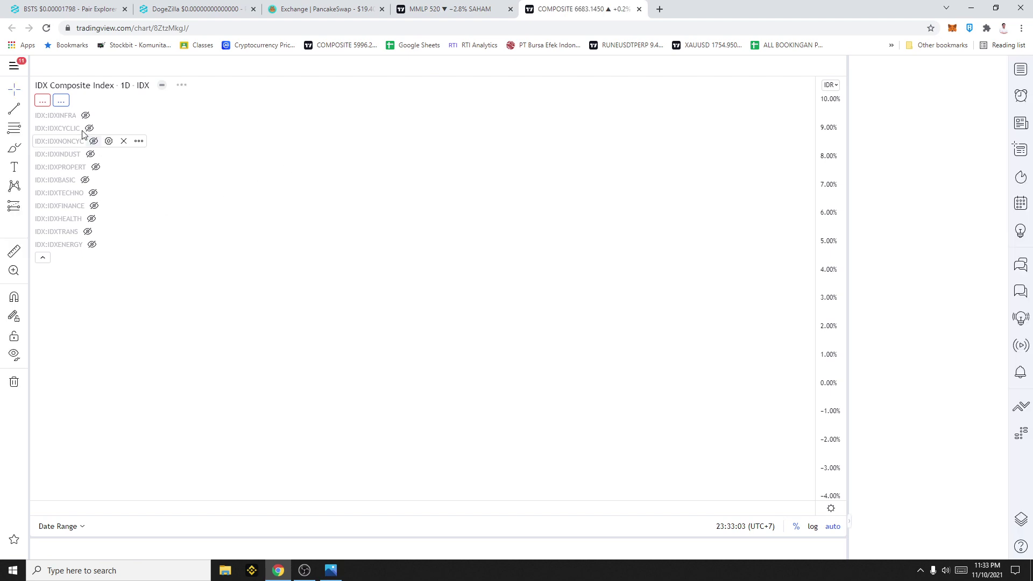
# Show the IDXINFRA line against the IDX Composite, compare it with the sector table in Photos, and hide the line.
pyautogui.click(90, 129)
pyautogui.click(89, 129)
pyautogui.click(88, 116)
pyautogui.click(88, 115)
pyautogui.hotkey('alt', 'Tab')
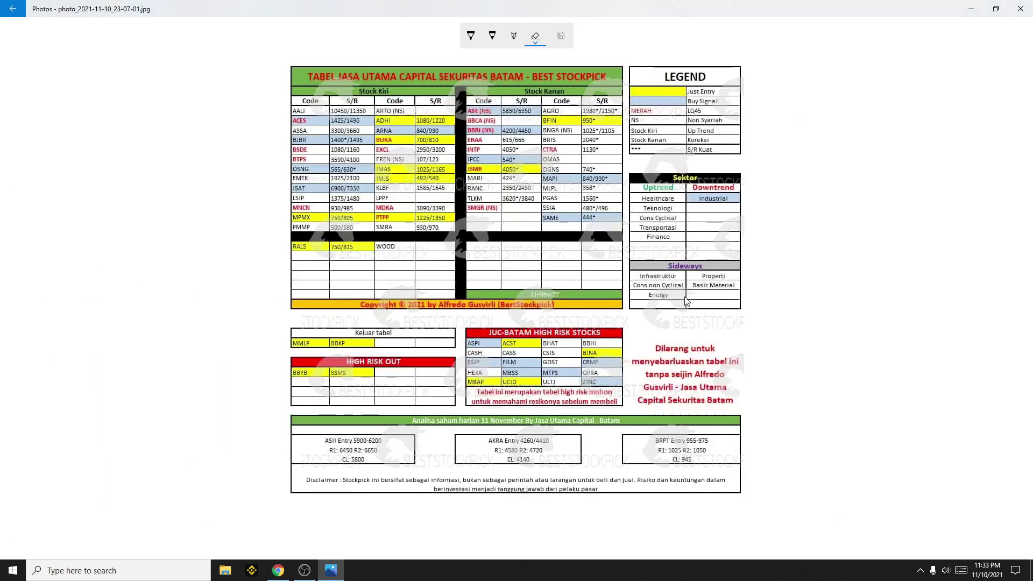
pyautogui.hotkey('alt', 'Tab')
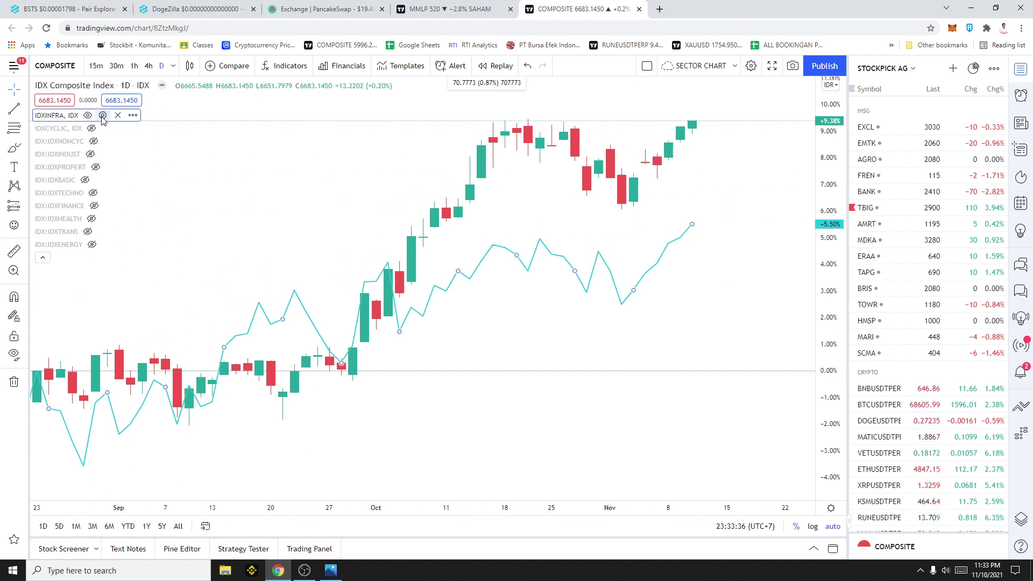
pyautogui.click(89, 115)
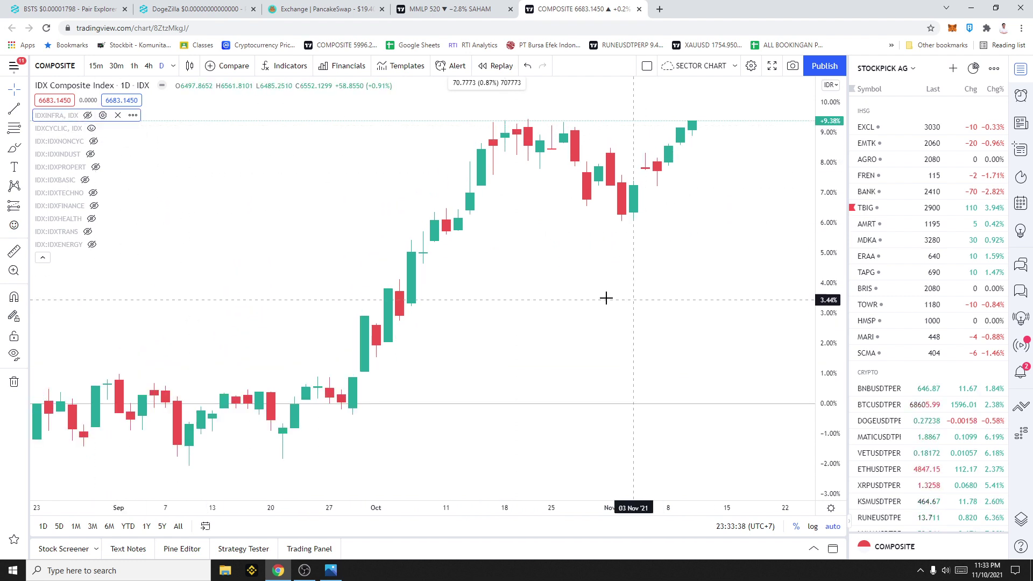
# Compare the IDXCYCLIC line on the sector chart with the Uptrend sectors in the Photos table, and hide the line.
pyautogui.hotkey('alt', 'Tab')
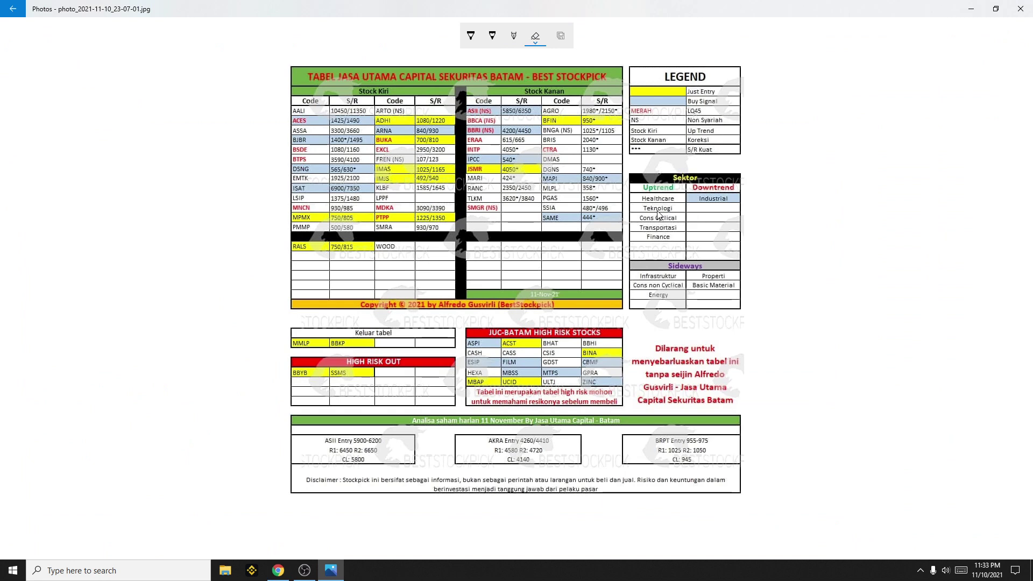
pyautogui.hotkey('alt', 'Tab')
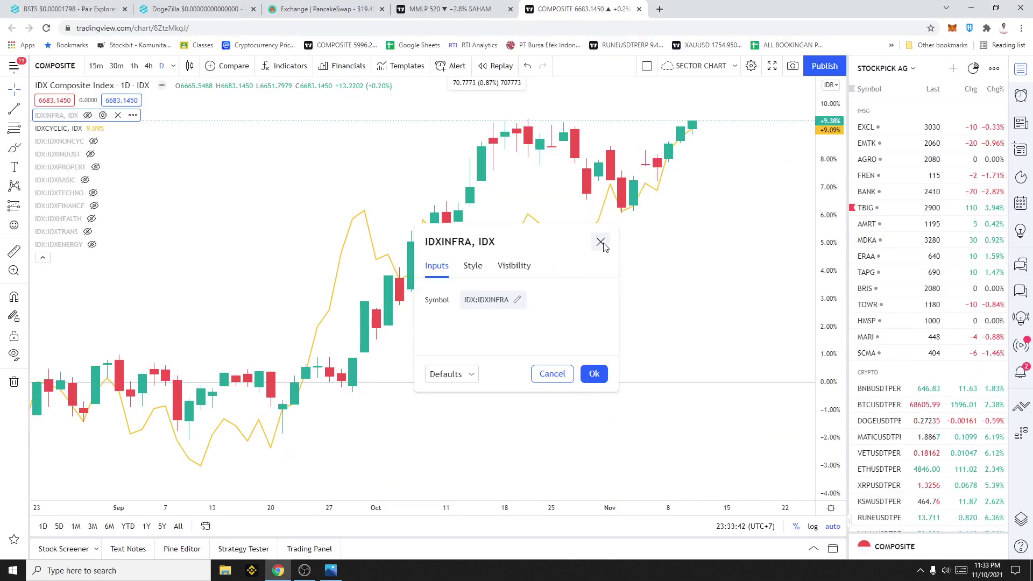
pyautogui.click(600, 240)
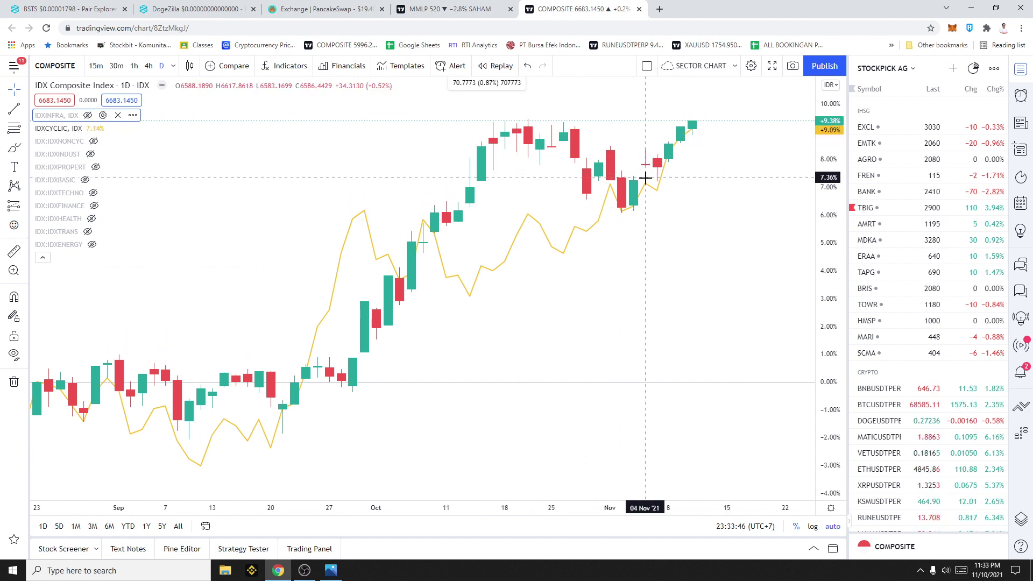
pyautogui.hotkey('alt', 'Tab')
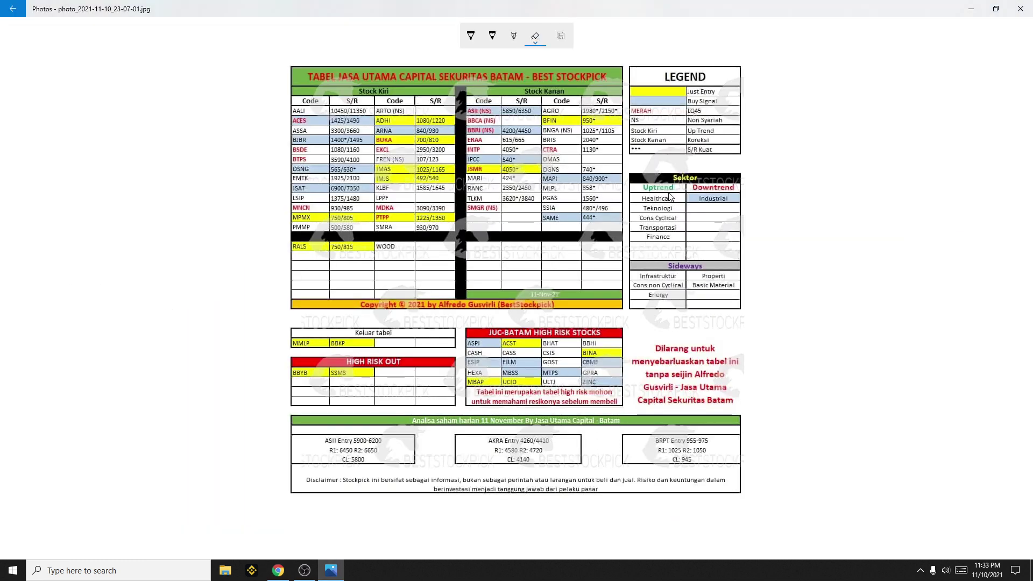
pyautogui.hotkey('alt', 'Tab')
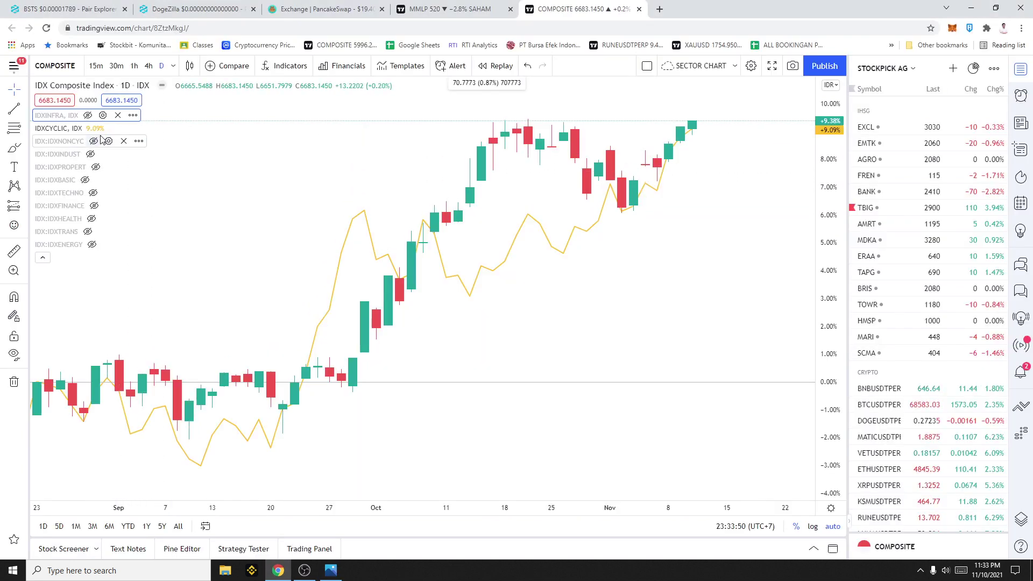
pyautogui.hotkey('alt', 'Tab')
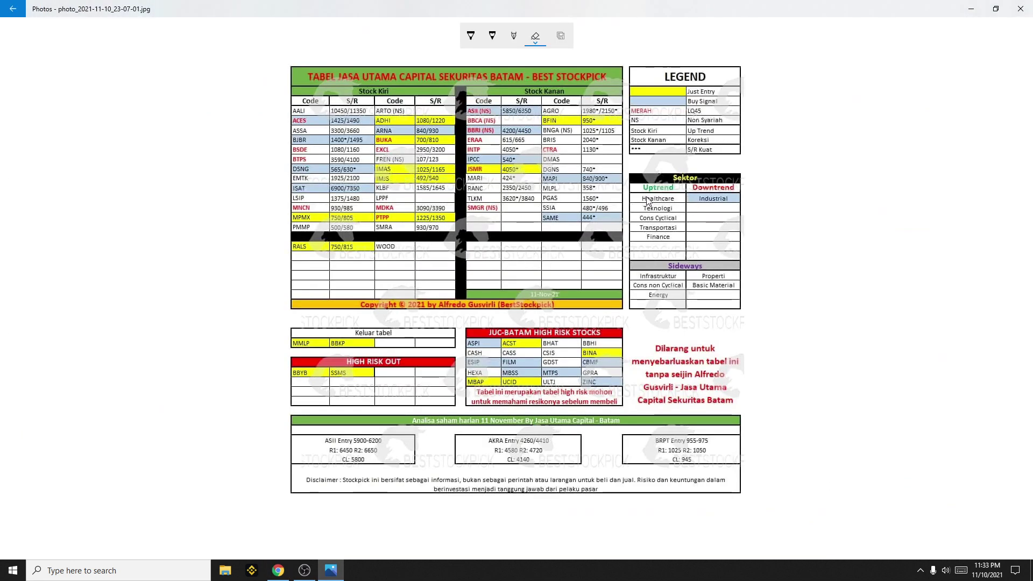
pyautogui.hotkey('alt', 'Tab')
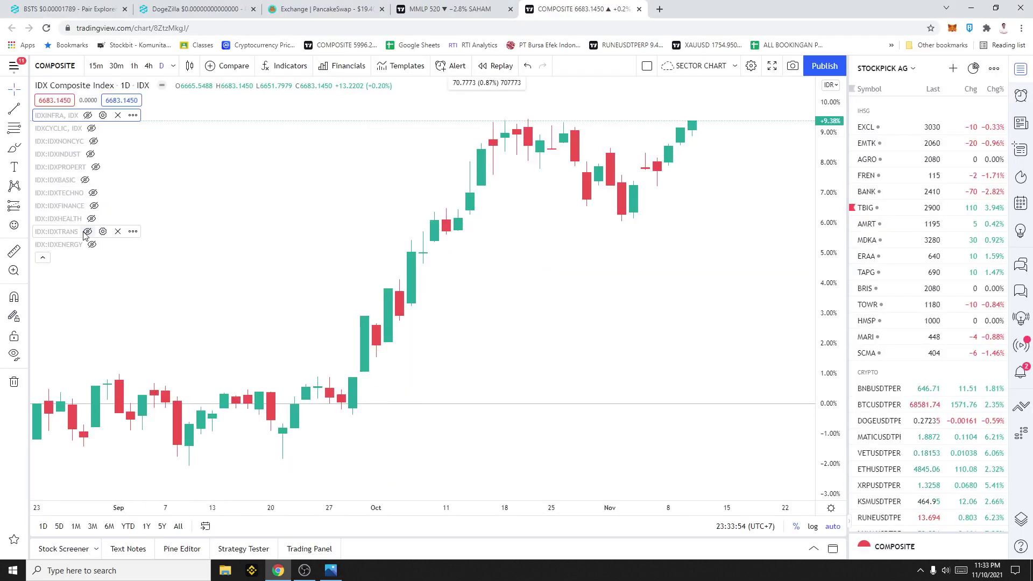
# Show the IDXHEALTH line against the IDX Composite, hide it again, and recheck the sector table in Photos.
pyautogui.click(91, 218)
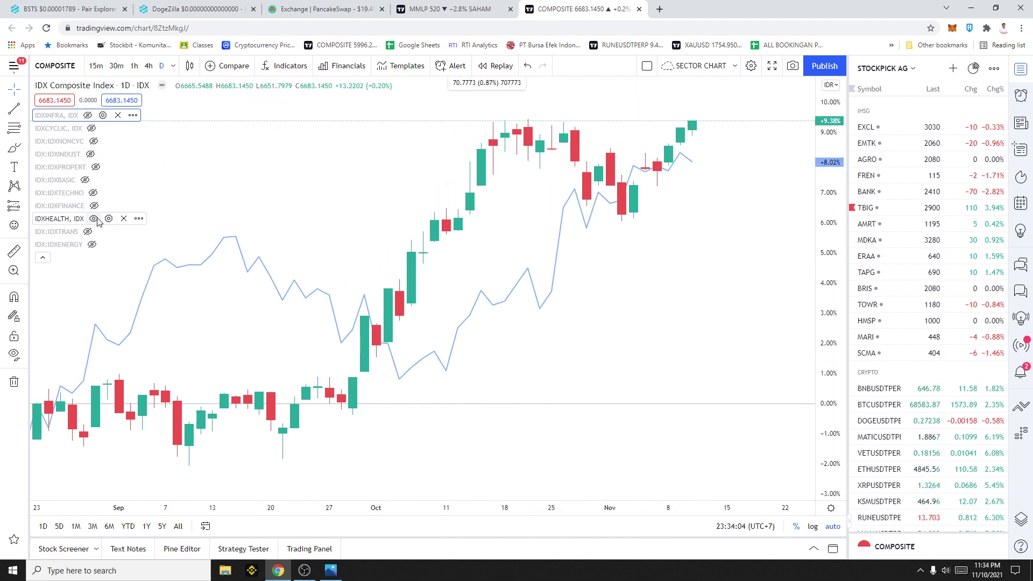
pyautogui.click(95, 219)
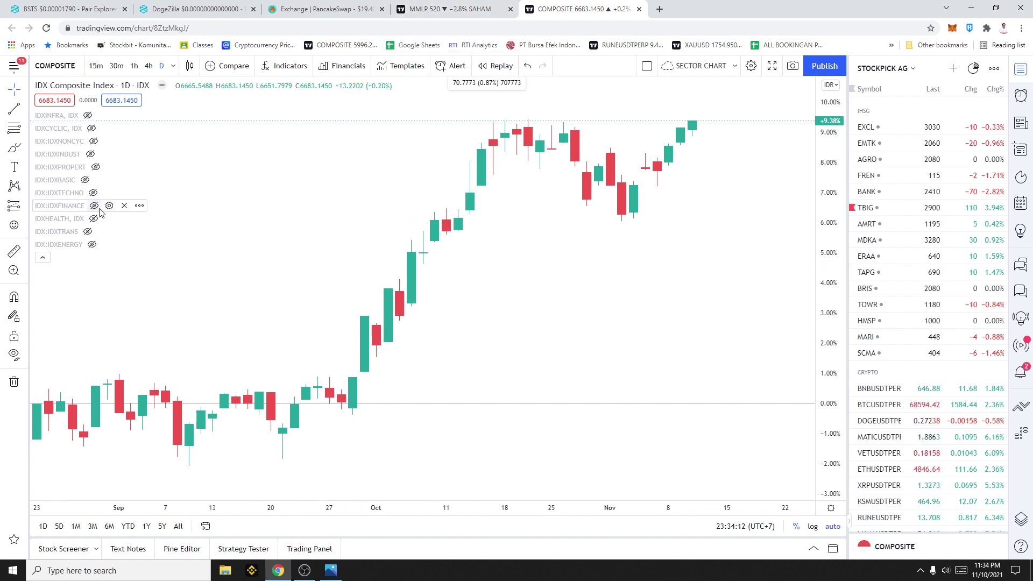
pyautogui.hotkey('alt', 'Tab')
pyautogui.hotkey('alt', 'Tab')
# Show the IDXTECHNO line against the IDX Composite on the sector chart and examine its move through early November.
pyautogui.click(95, 193)
pyautogui.scroll(-1, 485, 302)
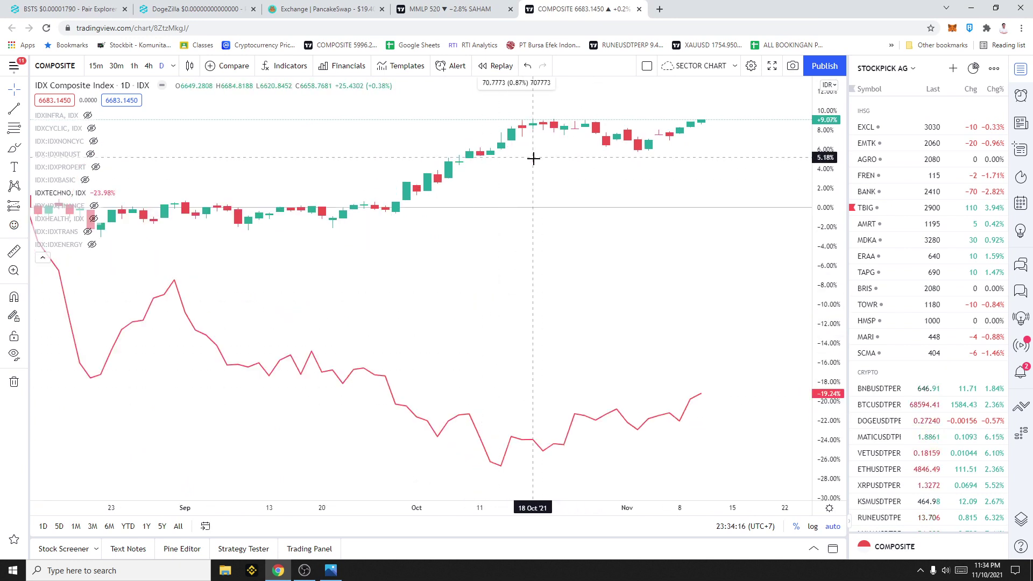
pyautogui.scroll(1, 530, 188)
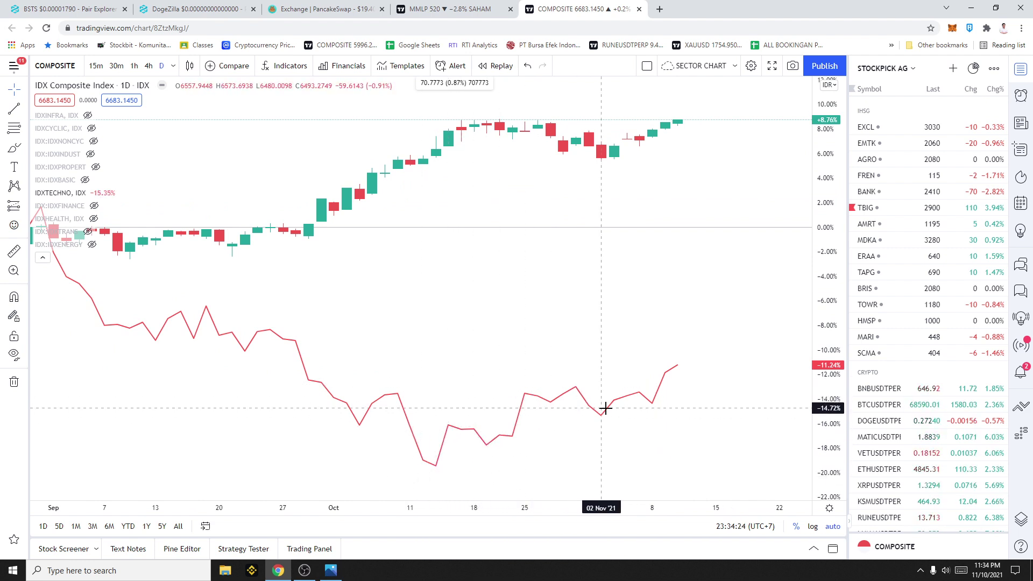
# Draw a rising trend line under IDXTECHNO from the 13 October low to 16 November, and check the sector table in Photos.
pyautogui.click(13, 111)
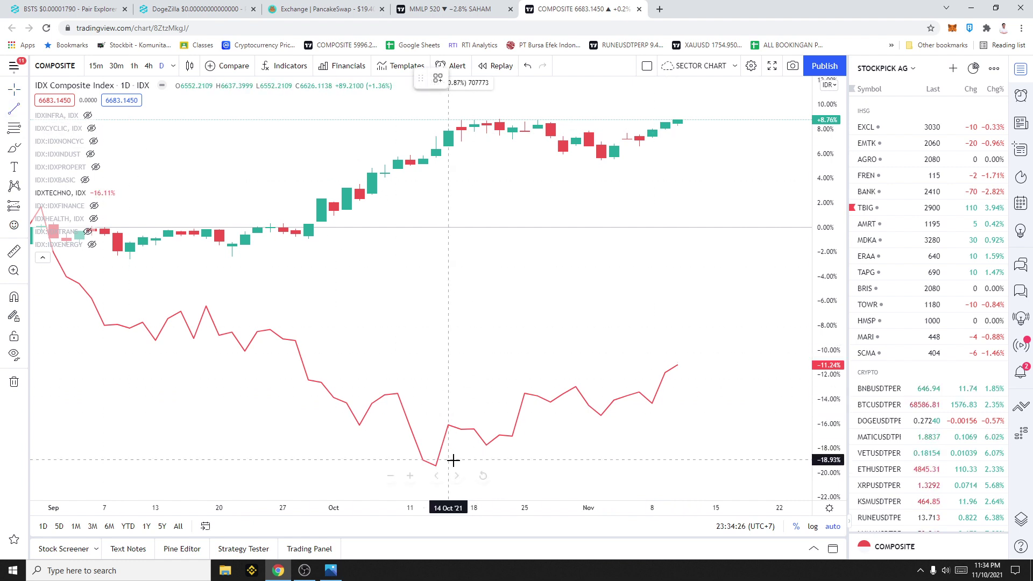
pyautogui.click(436, 467)
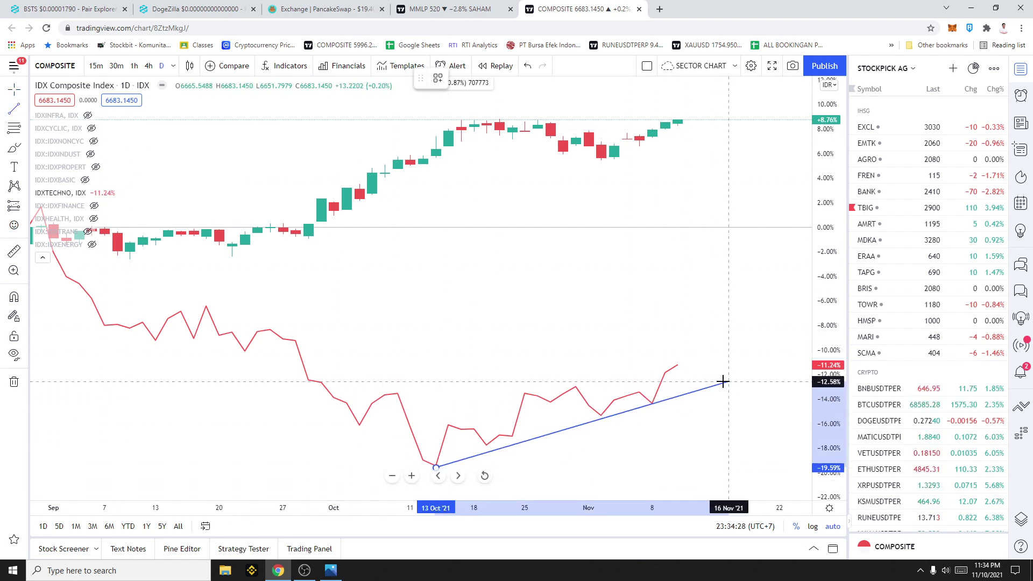
pyautogui.click(728, 381)
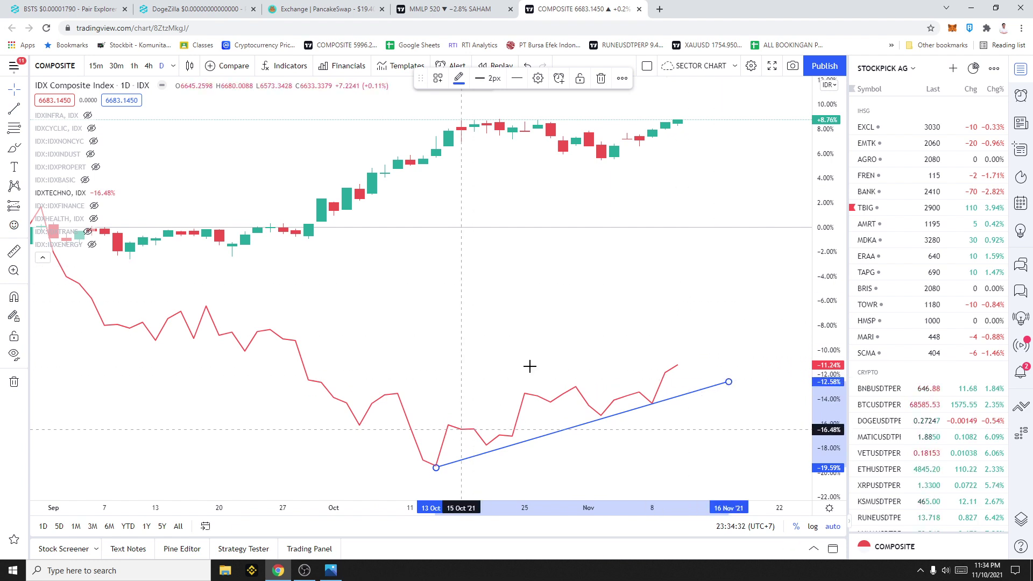
pyautogui.click(572, 269)
pyautogui.hotkey('alt', 'Tab')
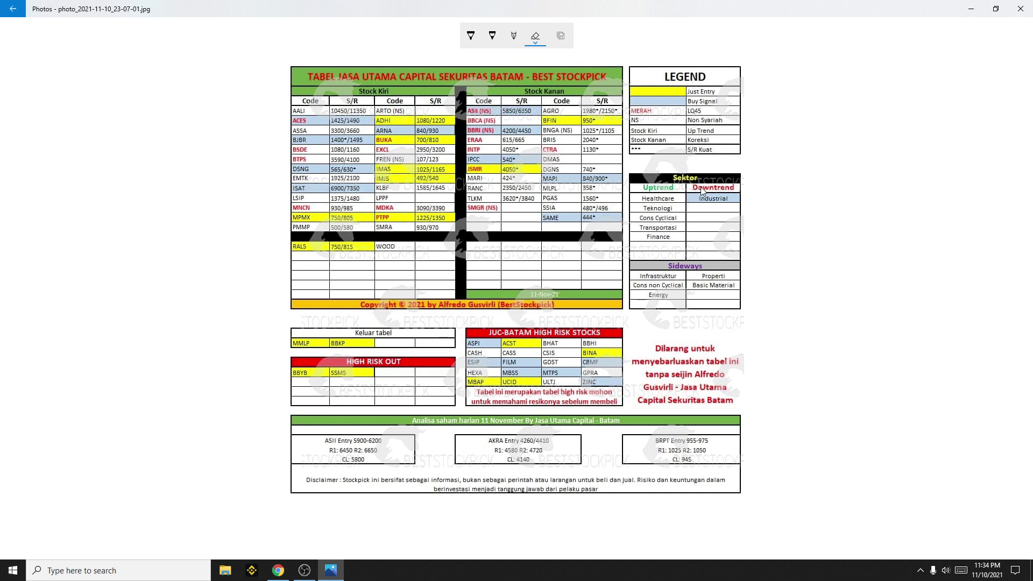
pyautogui.hotkey('alt', 'Tab')
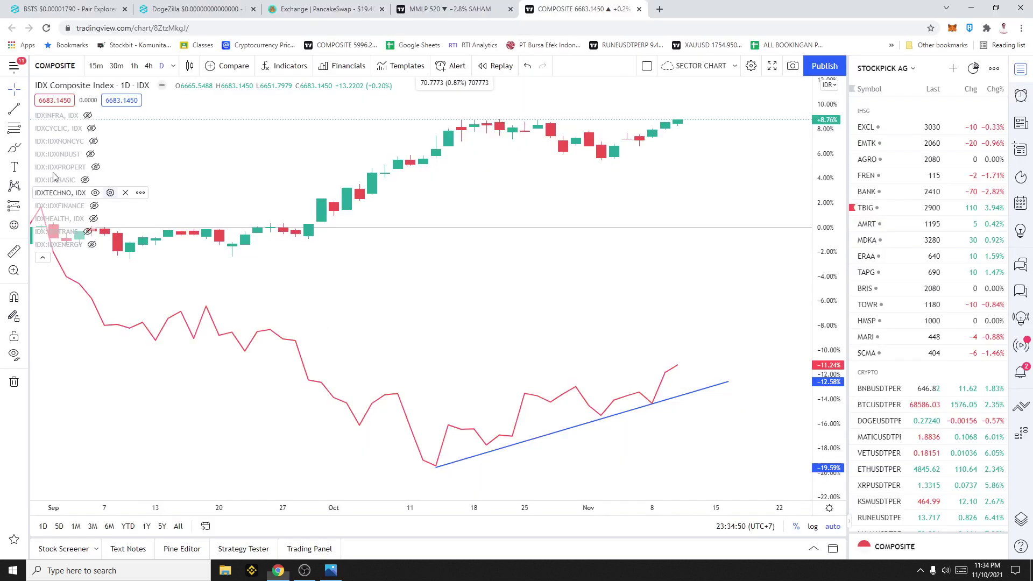
# Show the IDXINDUST line in place of IDXTECHNO, compare it with the sector table in Photos, and hide the line.
pyautogui.click(86, 181)
pyautogui.click(90, 154)
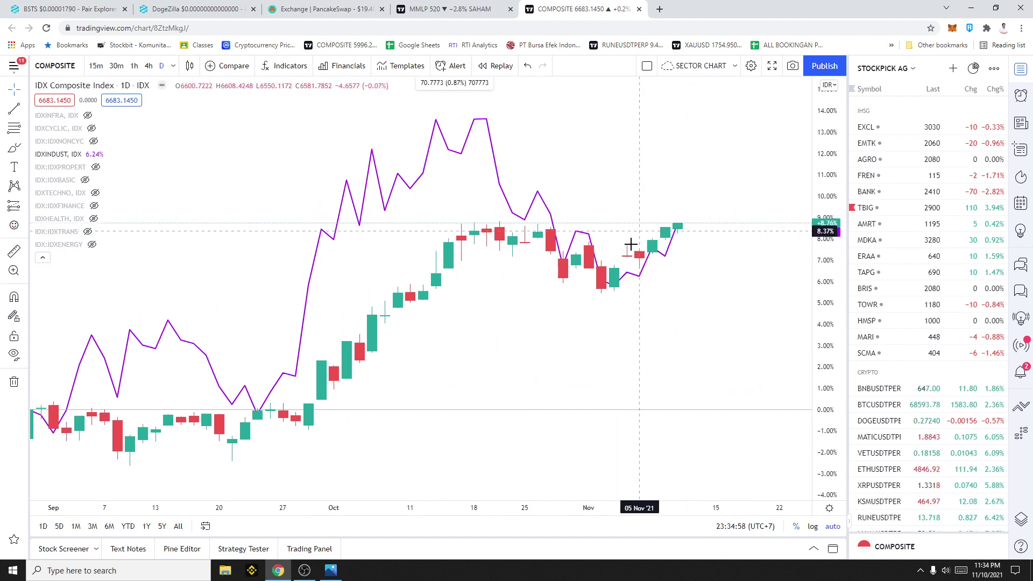
pyautogui.hotkey('alt', 'Tab')
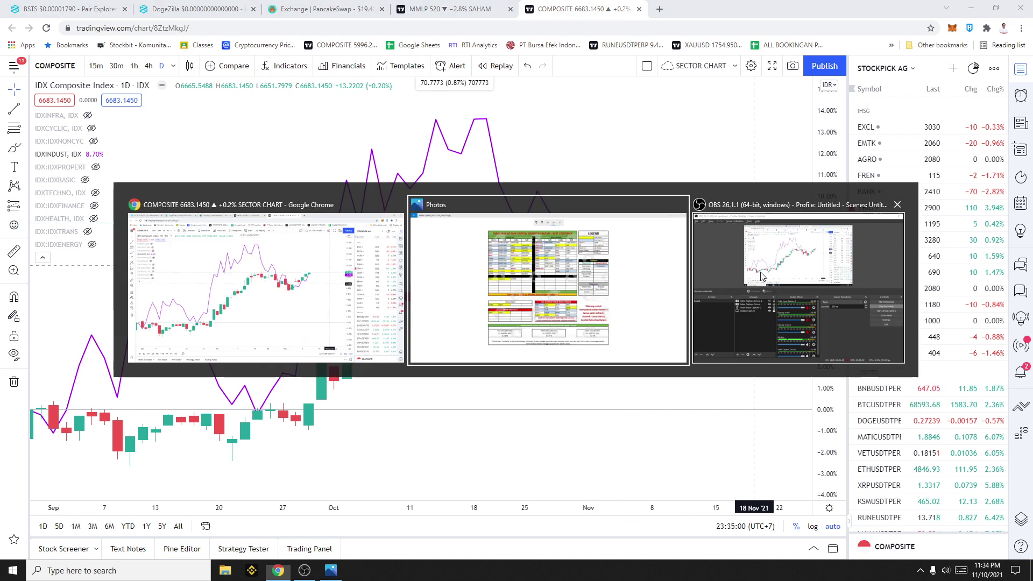
pyautogui.hotkey('alt', 'Tab')
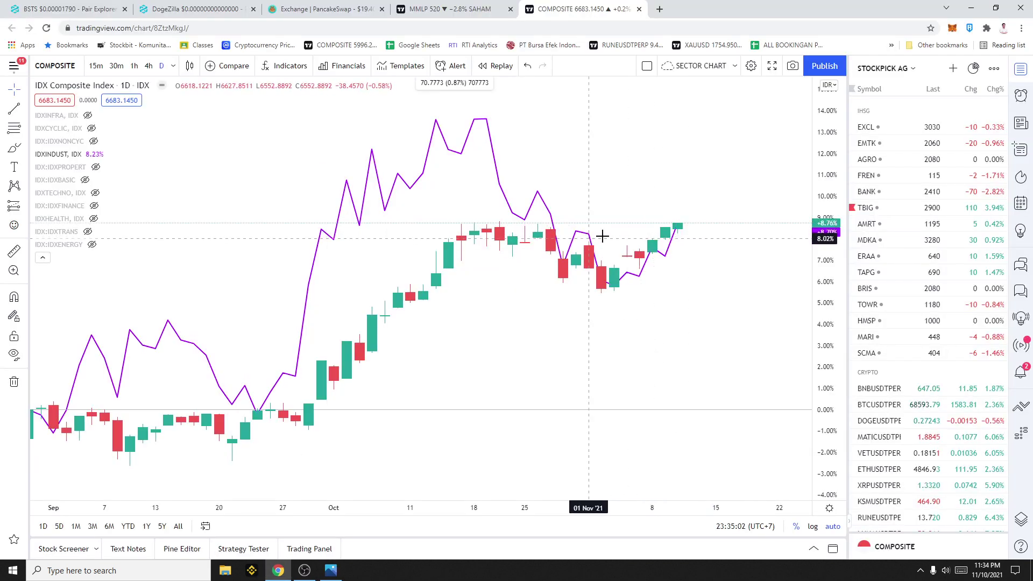
pyautogui.hotkey('alt', 'Tab')
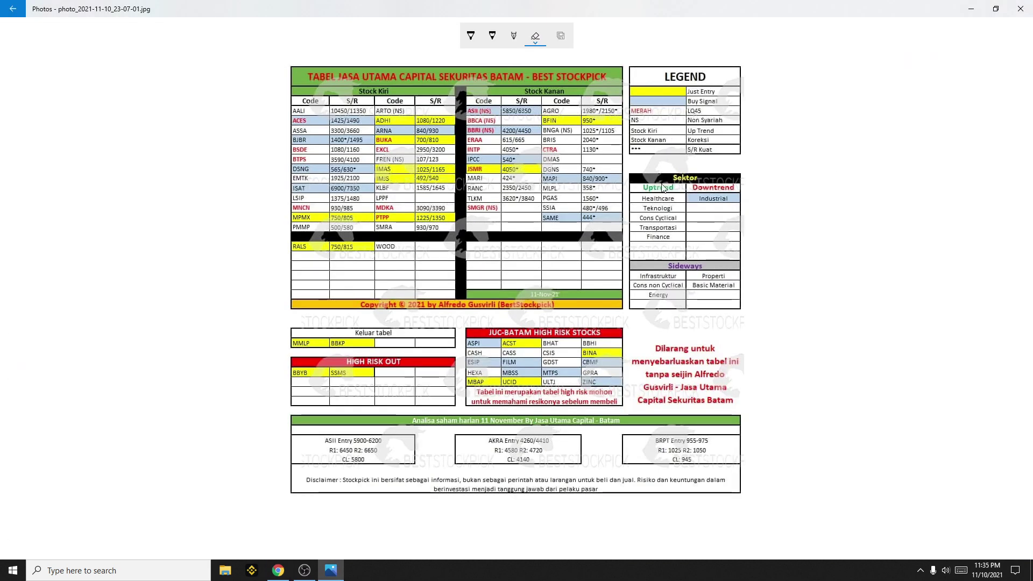
pyautogui.hotkey('alt', 'Tab')
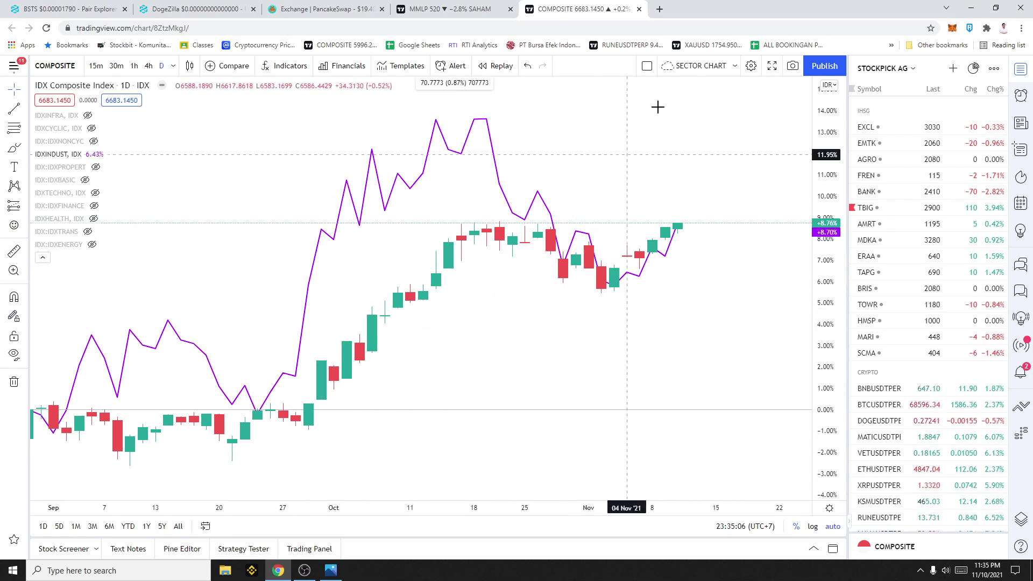
pyautogui.click(95, 155)
# Switch to Photos, mark the BNGA entry in the stock-pick table with the highlighter, and clear the mark.
pyautogui.hotkey('alt', 'Tab')
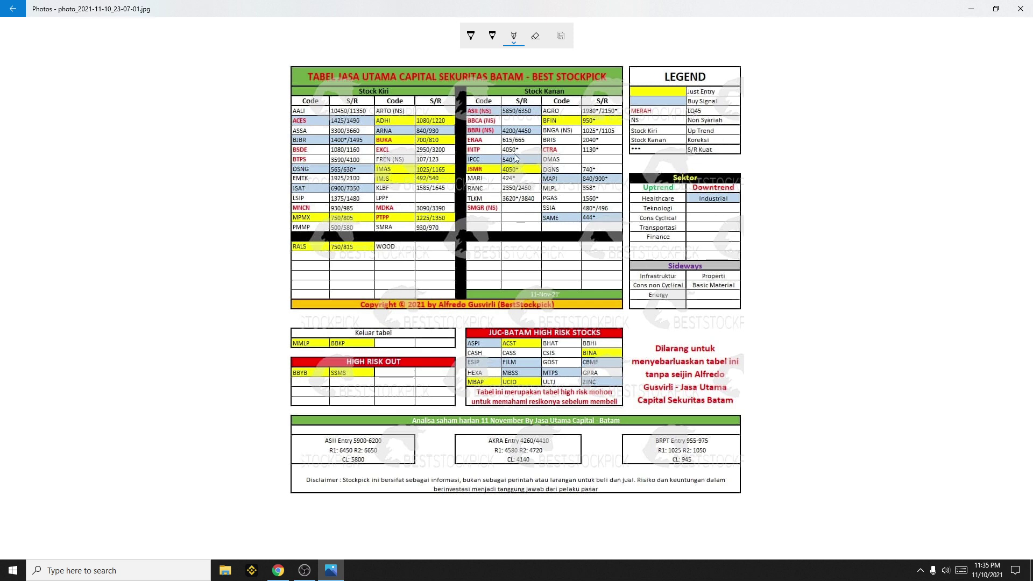
pyautogui.moveTo(544, 132); pyautogui.dragTo(570, 131)
pyautogui.click(536, 35)
# Load the DNAR chart in TradingView's SAHAM layout, examine it, and consult the stock-pick table in Photos.
pyautogui.click(285, 569)
pyautogui.click(419, 8)
pyautogui.click(350, 147)
pyautogui.write('DNAR')
pyautogui.press('Return')
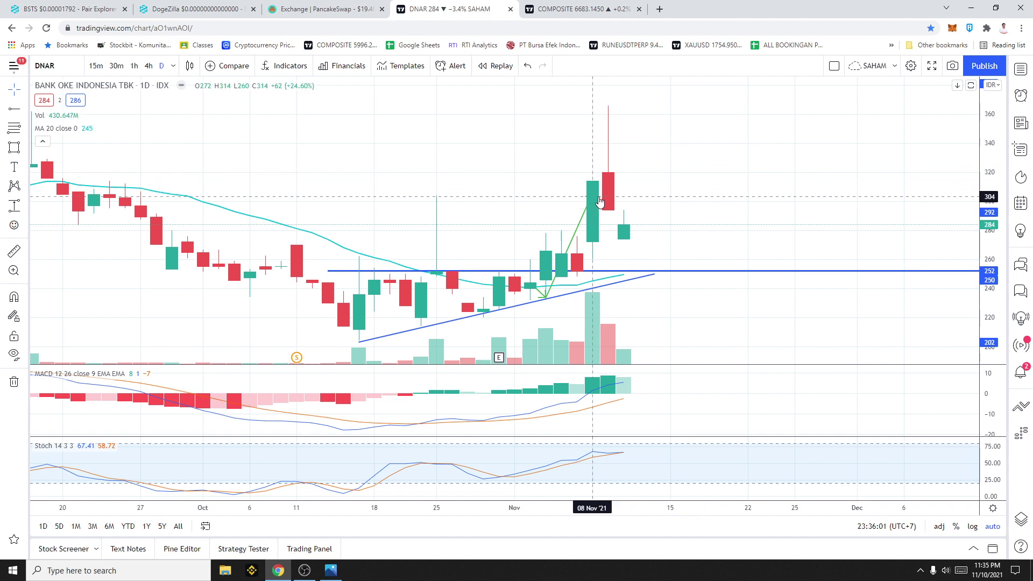
pyautogui.hotkey('alt', 'Tab')
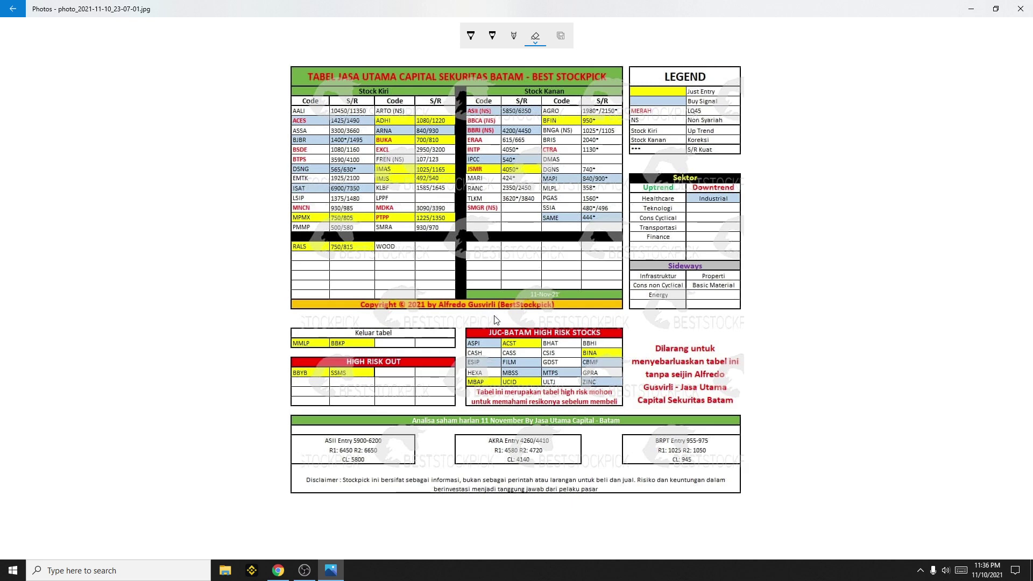
pyautogui.hotkey('alt', 'Tab')
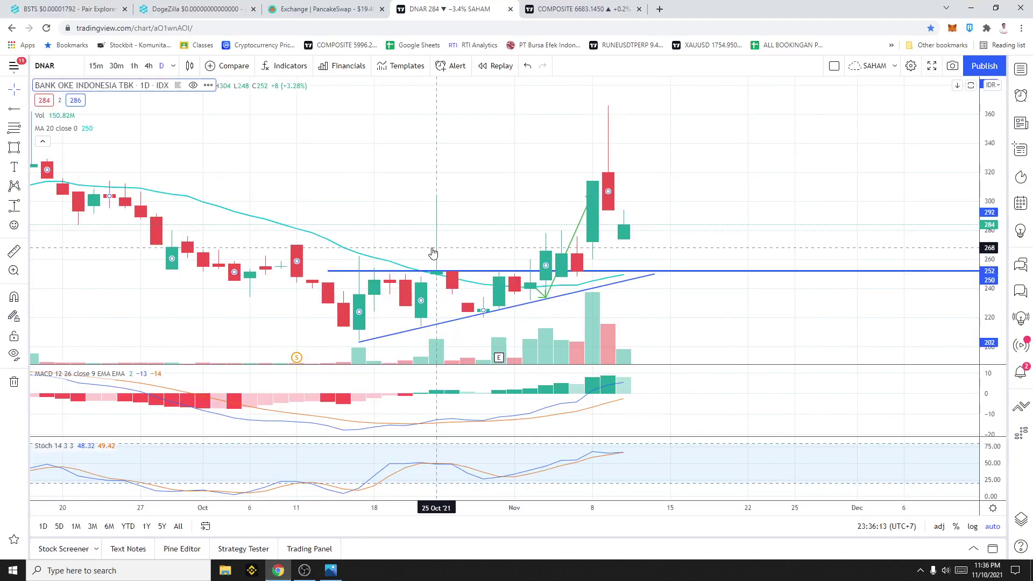
# Load the BBHI daily chart and delete the old risk/reward position drawing above the price.
pyautogui.write('BBHI')
pyautogui.press('Return')
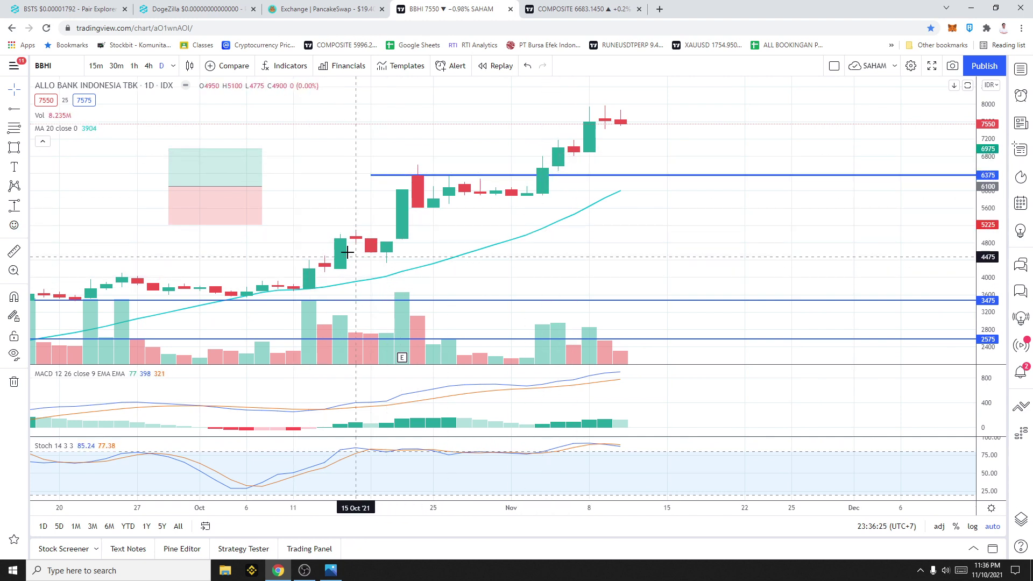
pyautogui.click(264, 180)
pyautogui.press('Delete')
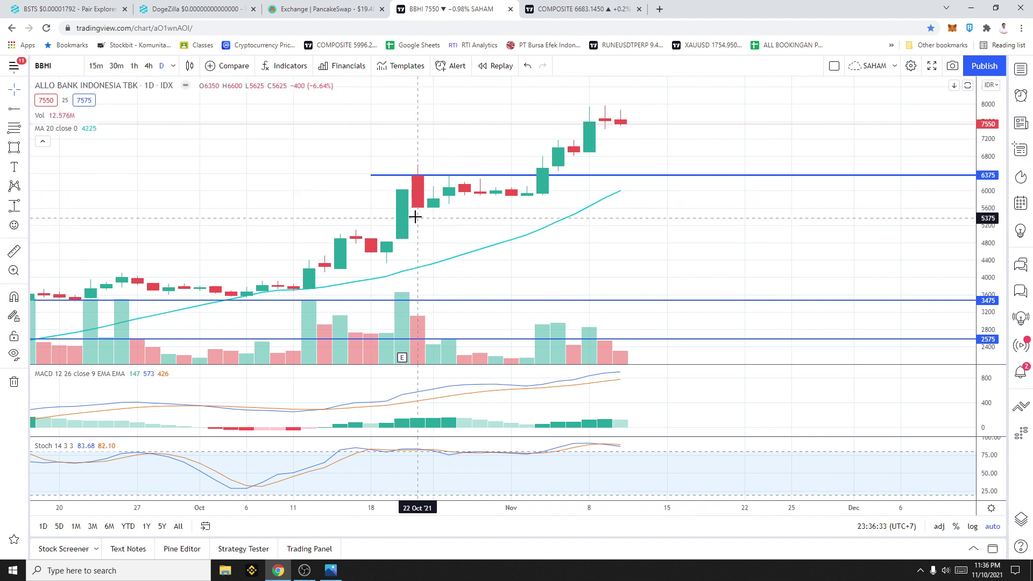
# Examine the BBHI breakout above the 6375 line and measure the rise from the 4 November candle to the latest candles.
pyautogui.scroll(-2, 474, 223)
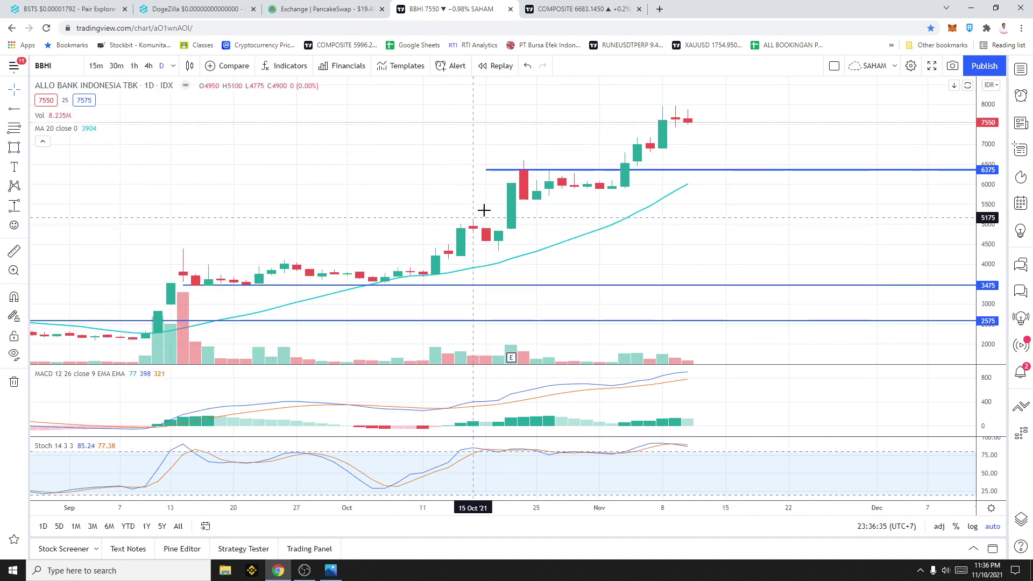
pyautogui.scroll(1, 525, 200)
pyautogui.scroll(1, 525, 200)
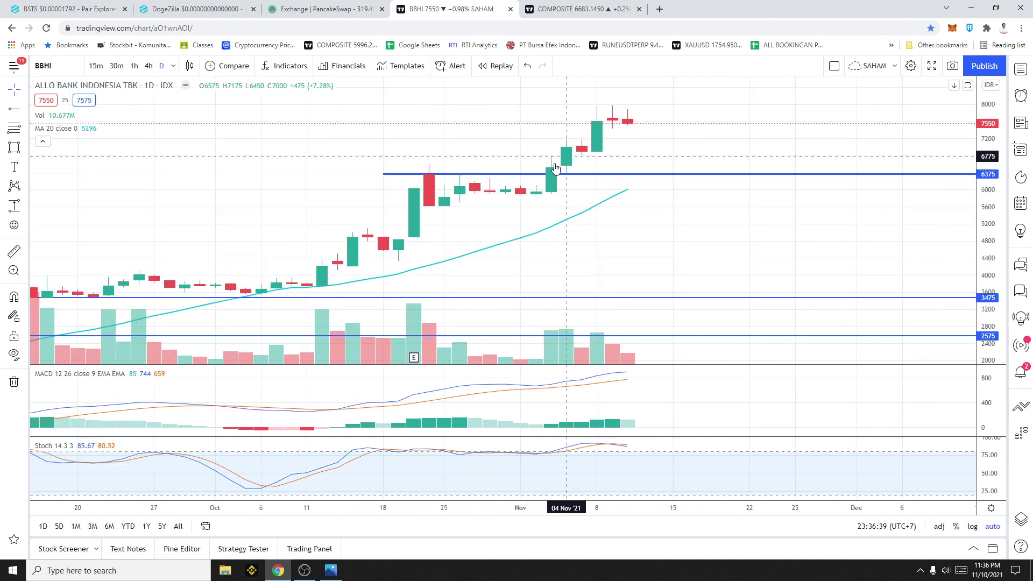
pyautogui.click(14, 206)
pyautogui.click(563, 163)
pyautogui.click(642, 119)
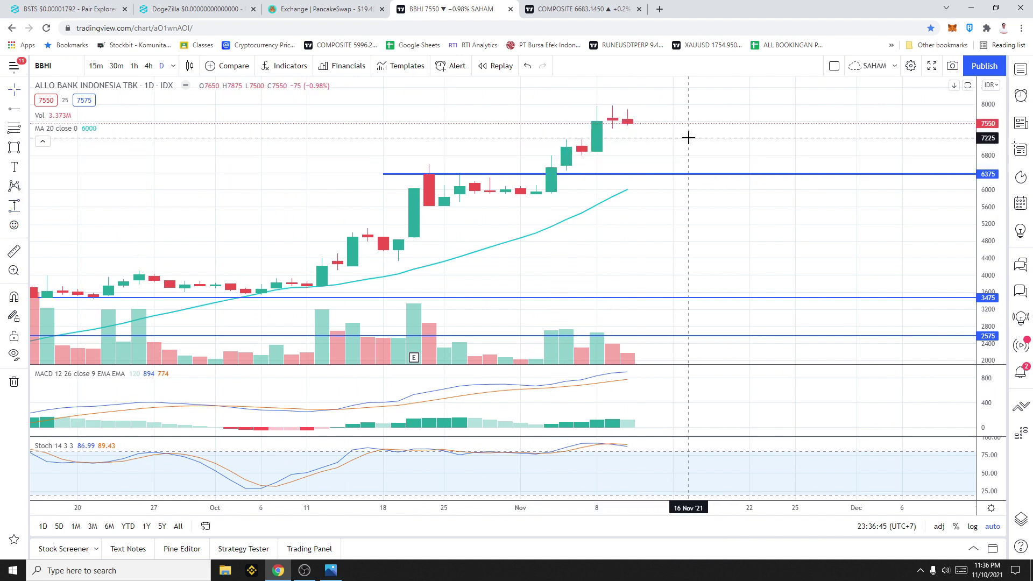
# Load the BHAT daily chart to examine its uptrend, and bring up the ULTJ daily chart.
pyautogui.write('bhat')
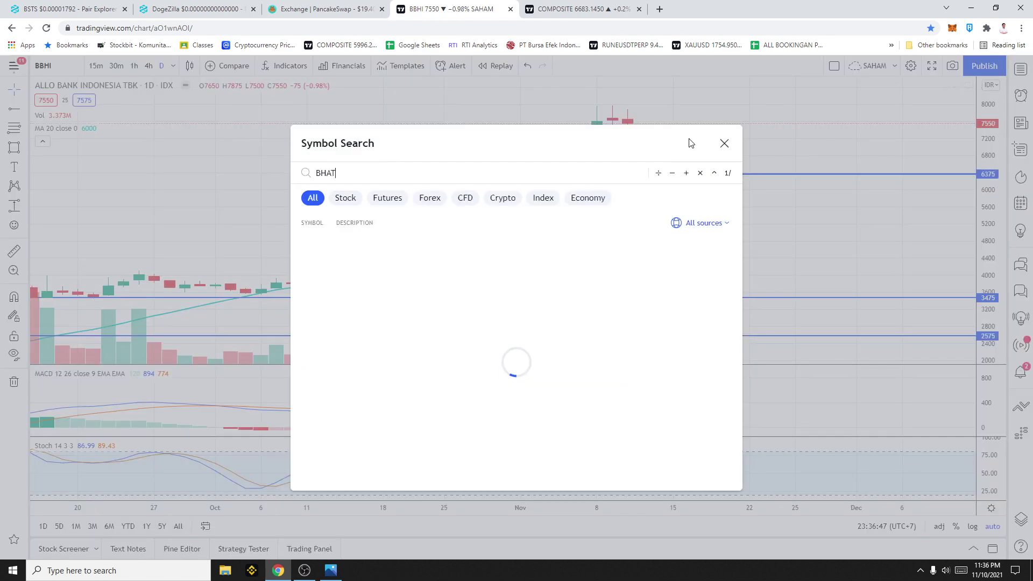
pyautogui.press('Down')
pyautogui.press('Return')
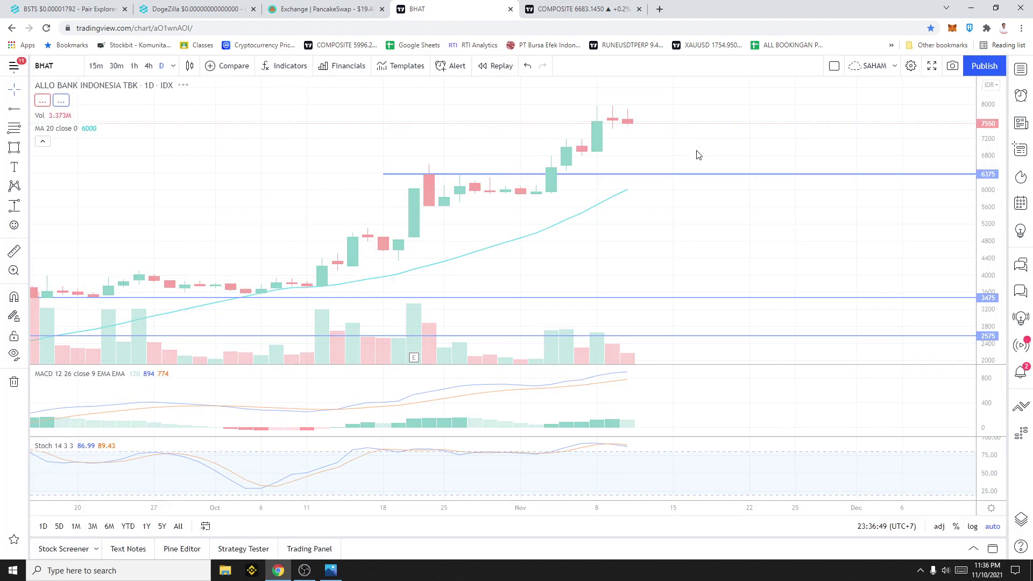
pyautogui.scroll(-1, 370, 187)
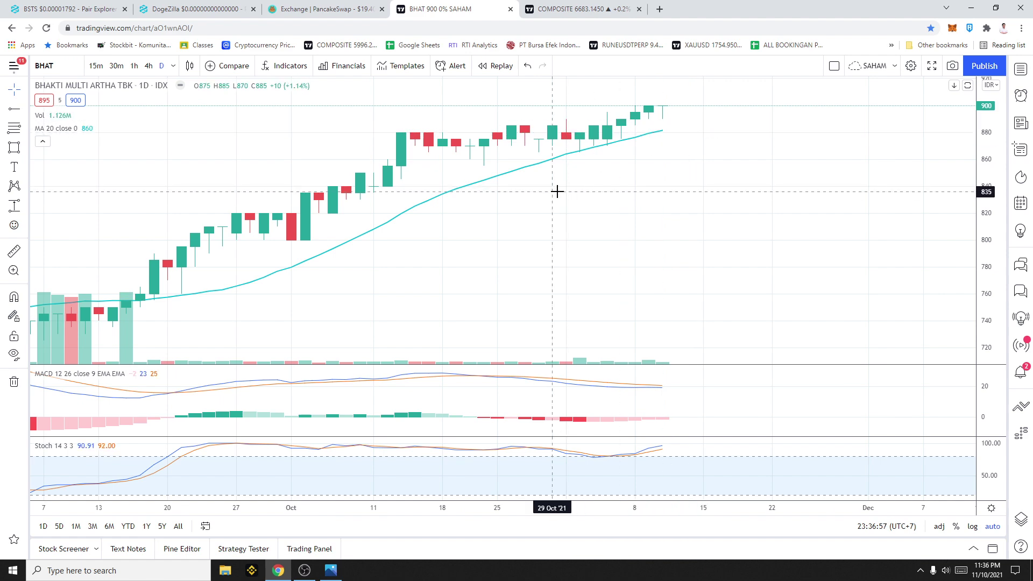
pyautogui.write('ULTJ')
pyautogui.press('Return')
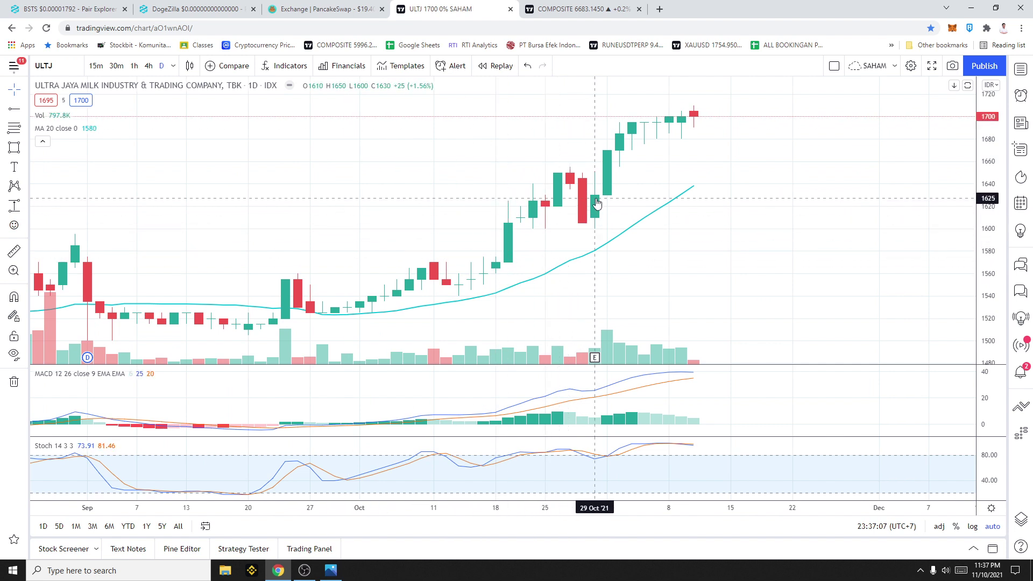
# Compare the ULTJ chart with the high-risk stocks and daily analysis in the Photos table.
pyautogui.click(330, 572)
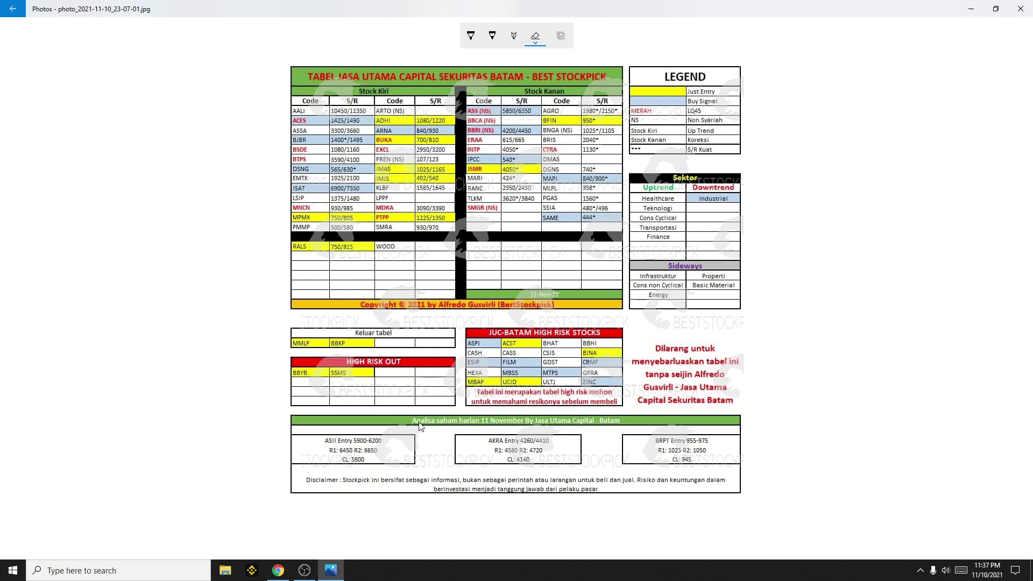
pyautogui.click(277, 570)
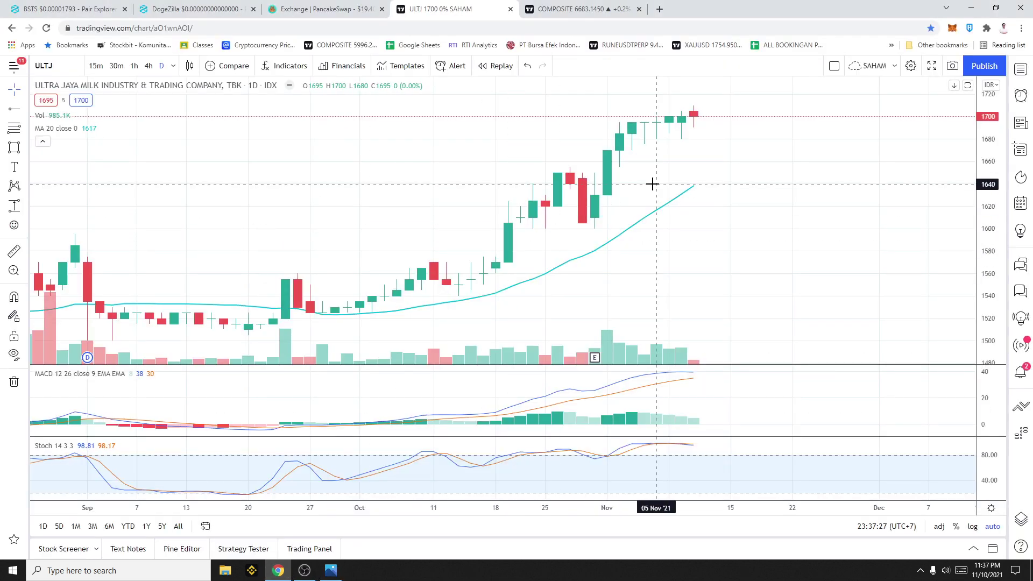
pyautogui.click(330, 570)
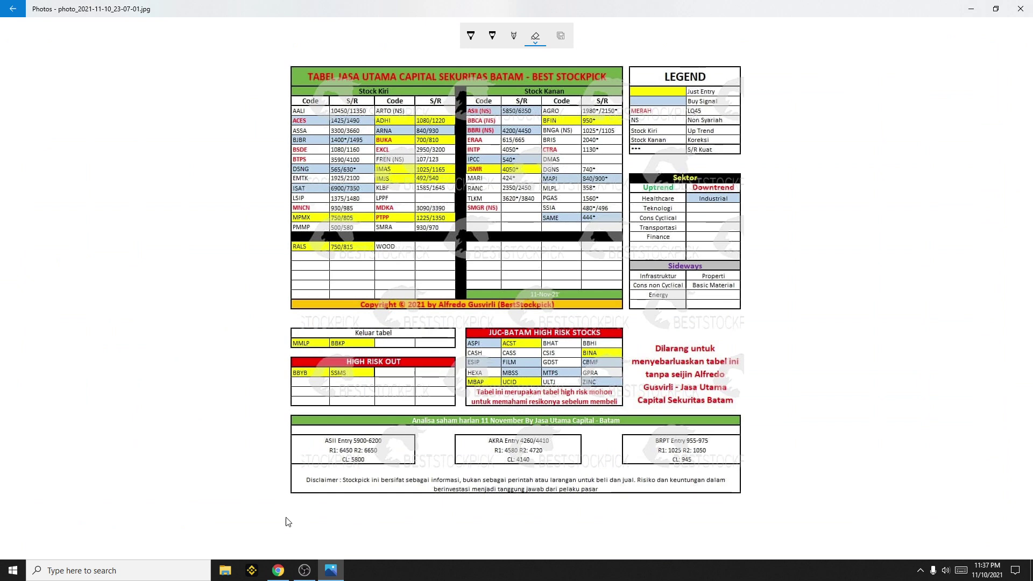
pyautogui.click(277, 571)
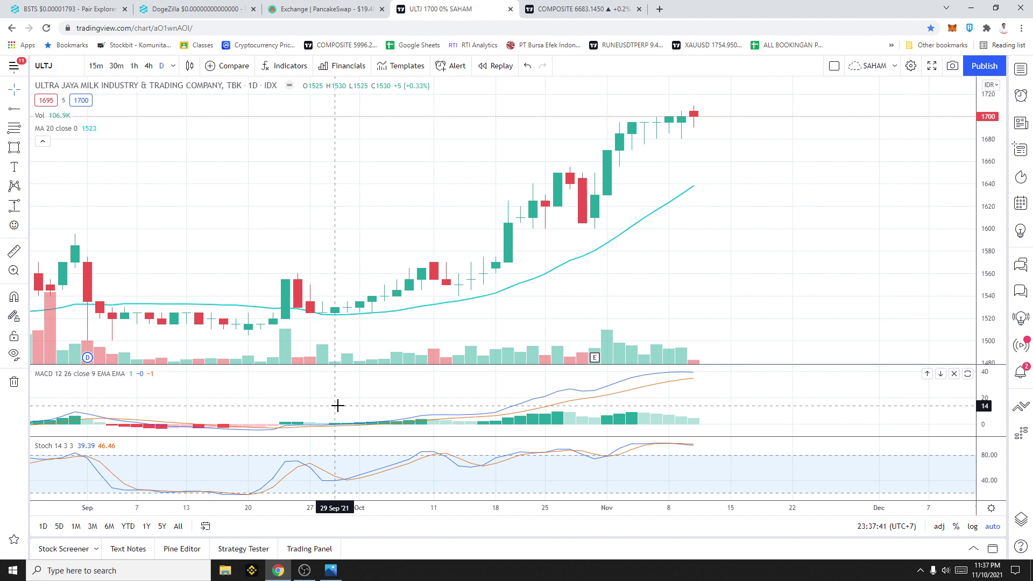
pyautogui.hotkey('alt', 'Tab')
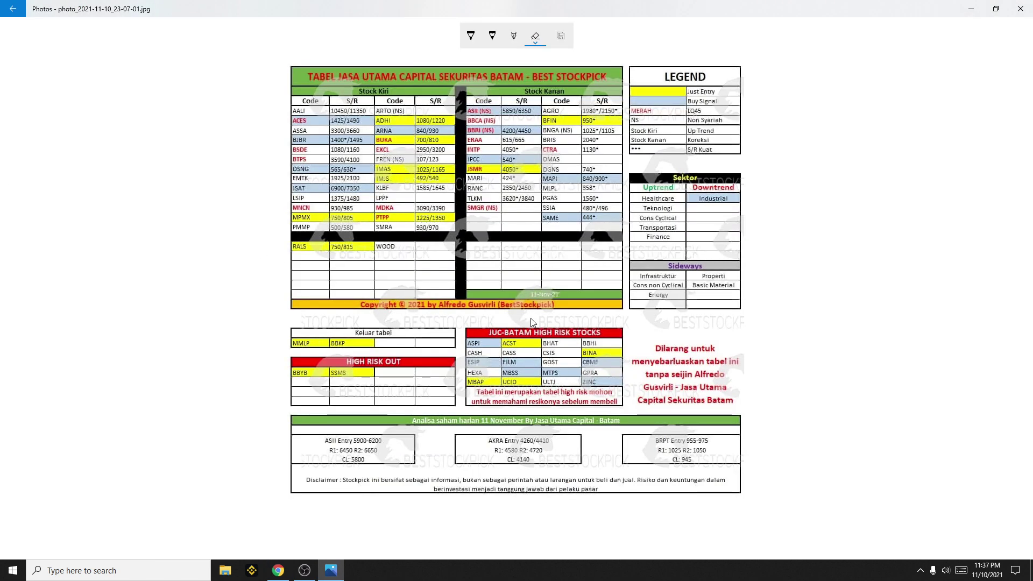
# Return to TradingView, load the ASPI daily chart, and examine its most recent candles.
pyautogui.hotkey('alt', 'Tab')
pyautogui.write('ASPI')
pyautogui.press('Return')
pyautogui.scroll(3, 648, 267)
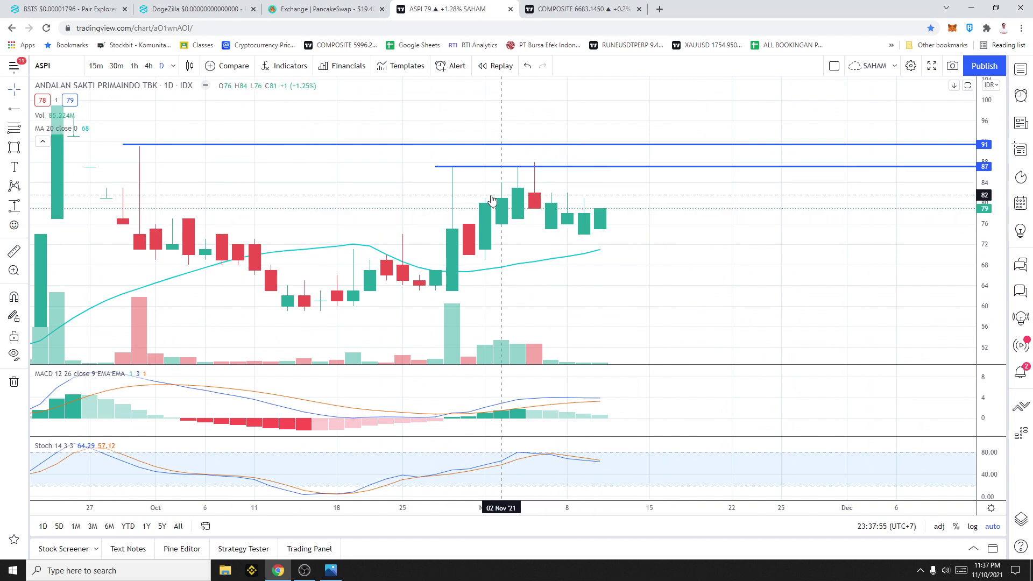
# Draw a horizontal ray on the ASPI chart from the 1 November candle and move it to the 74 level.
pyautogui.click(14, 111)
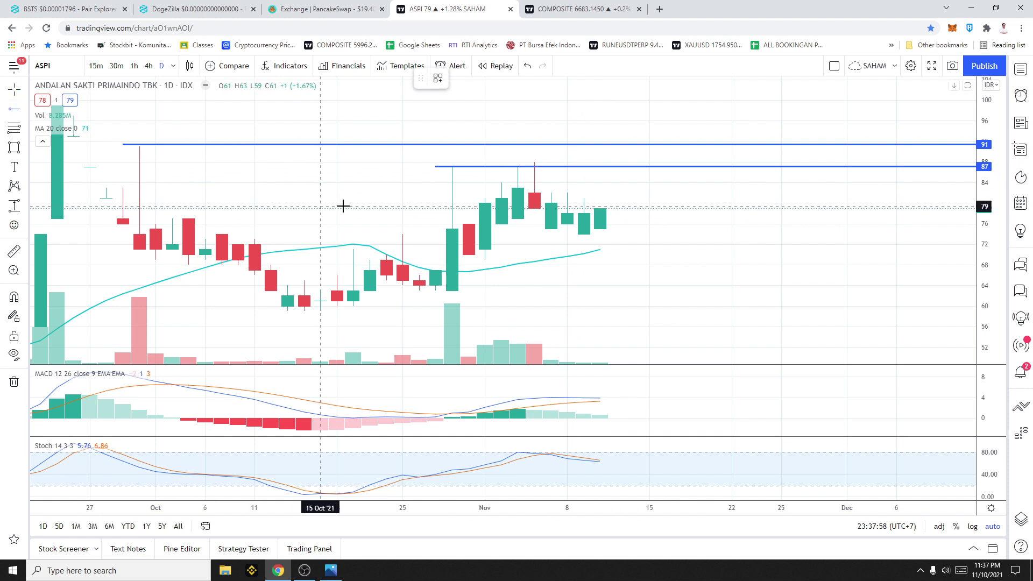
pyautogui.click(485, 248)
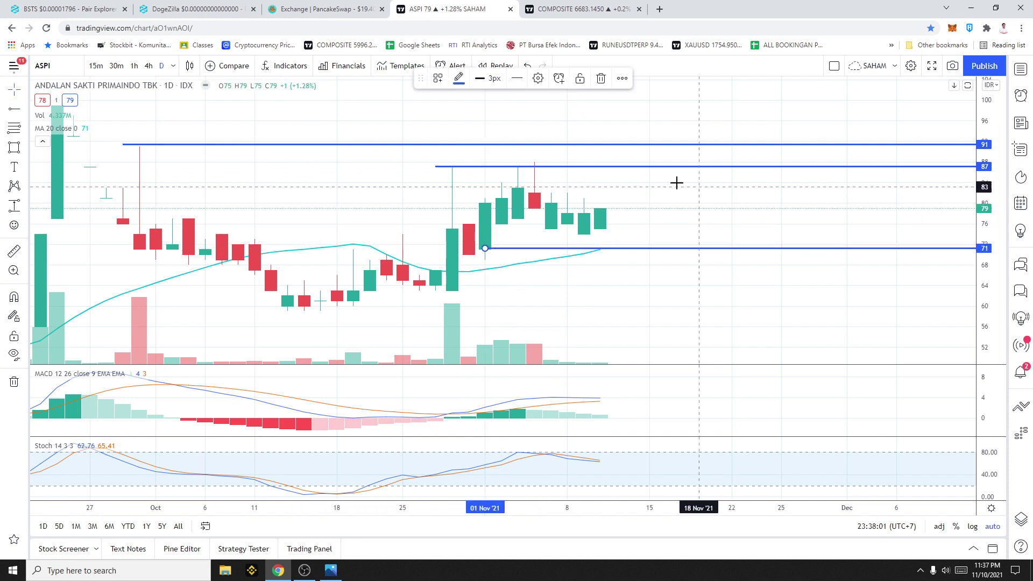
pyautogui.moveTo(585, 254); pyautogui.dragTo(585, 240)
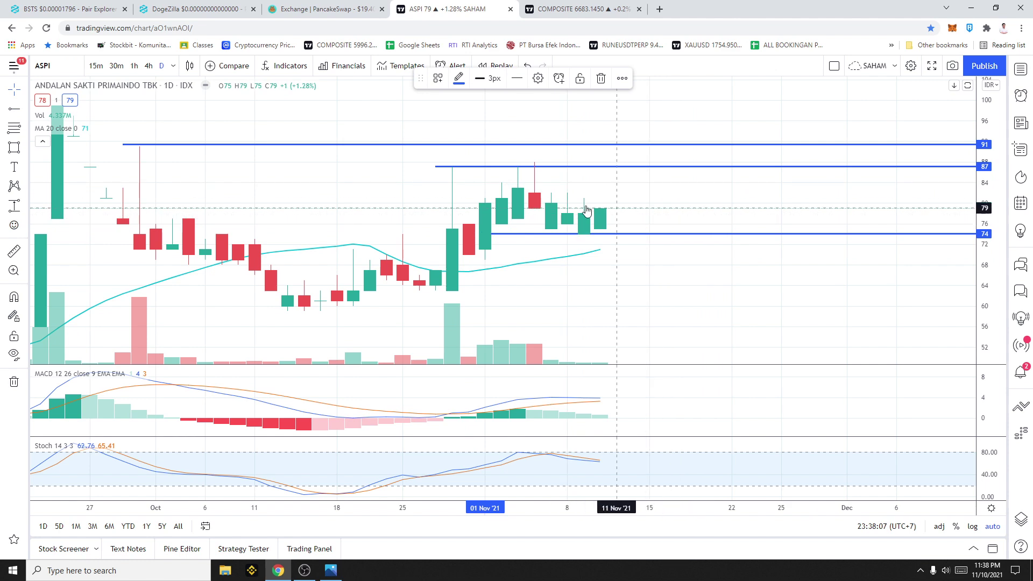
pyautogui.click(605, 269)
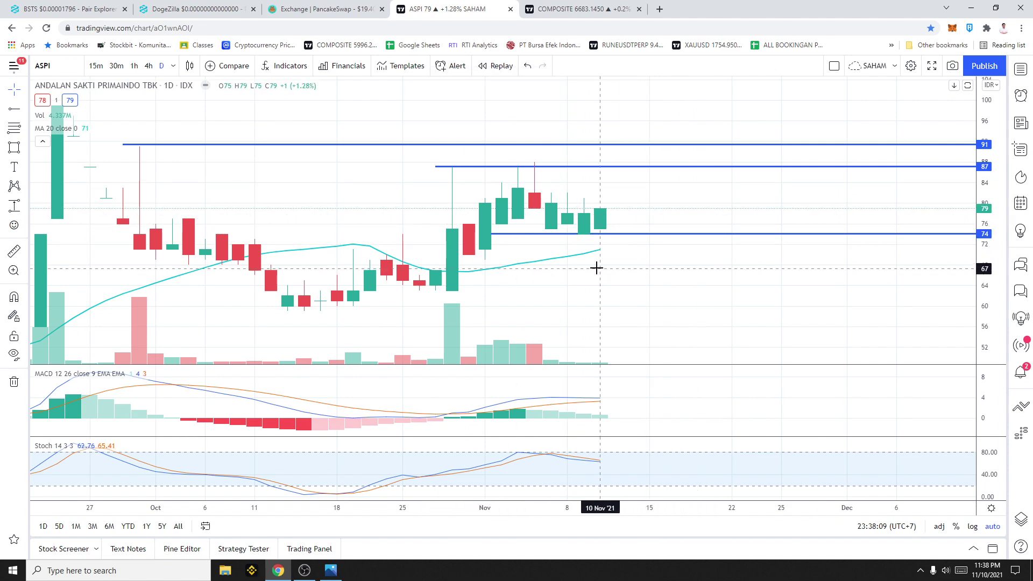
# Check the high-risk stocks in the Photos table, and load the IDX daily chart of ACST (Acset Indonusa) in TradingView to examine it.
pyautogui.hotkey('alt', 'Tab')
pyautogui.hotkey('alt', 'Tab')
pyautogui.write('ACST')
pyautogui.press('Return')
pyautogui.write('ACST')
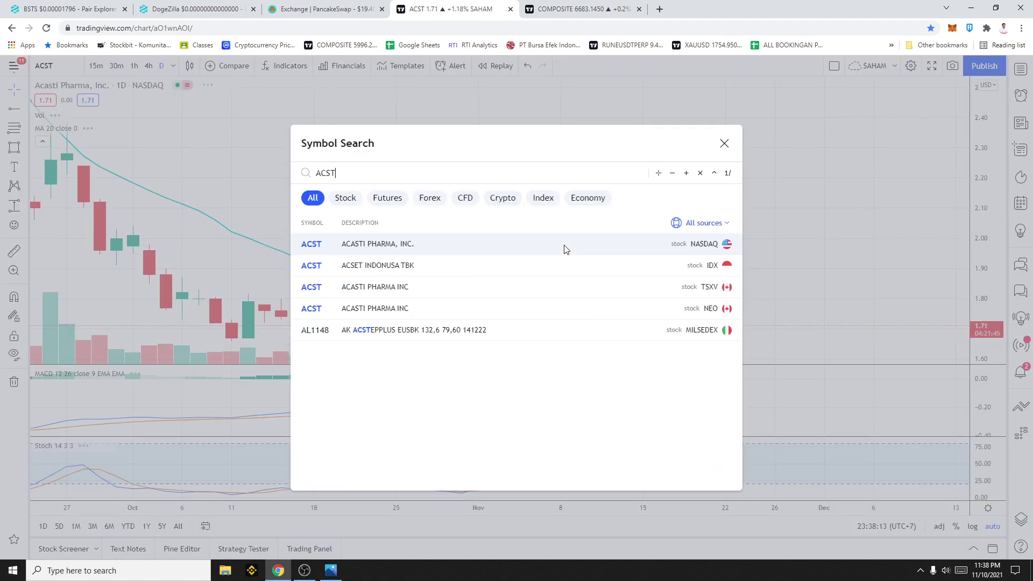
pyautogui.press('Down')
pyautogui.press('Down')
pyautogui.press('Return')
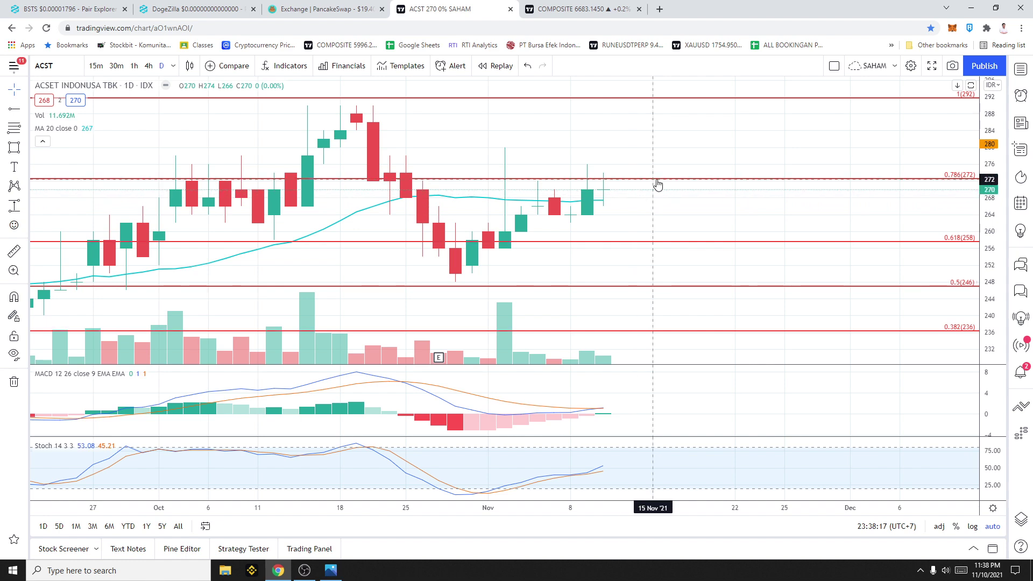
pyautogui.scroll(3, 603, 175)
pyautogui.scroll(-3, 42, 117)
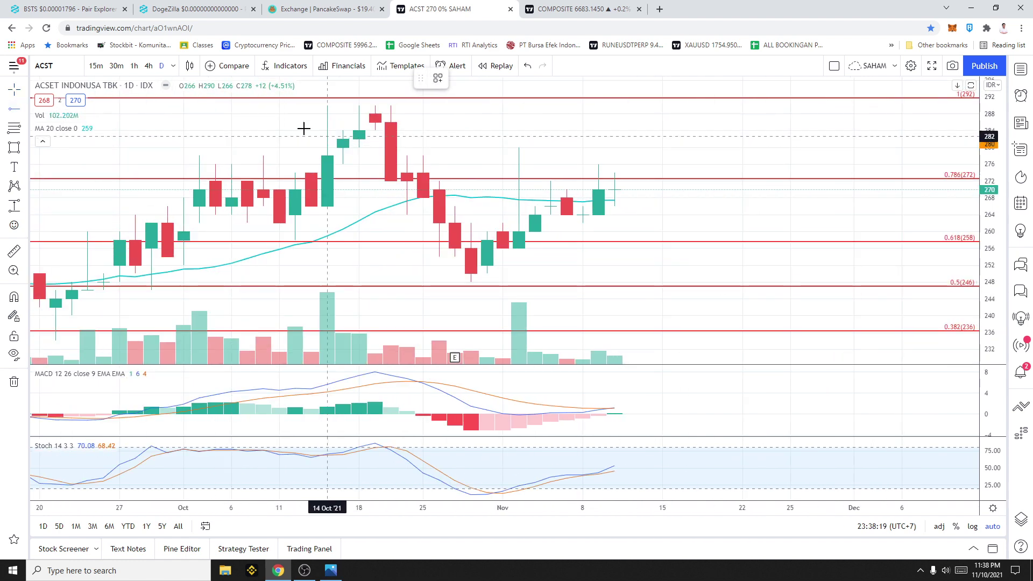
# Draw a trend line on the ACST chart from the 28 October low at about 248 up to about 270 on 15 November.
pyautogui.click(25, 110)
pyautogui.click(73, 110)
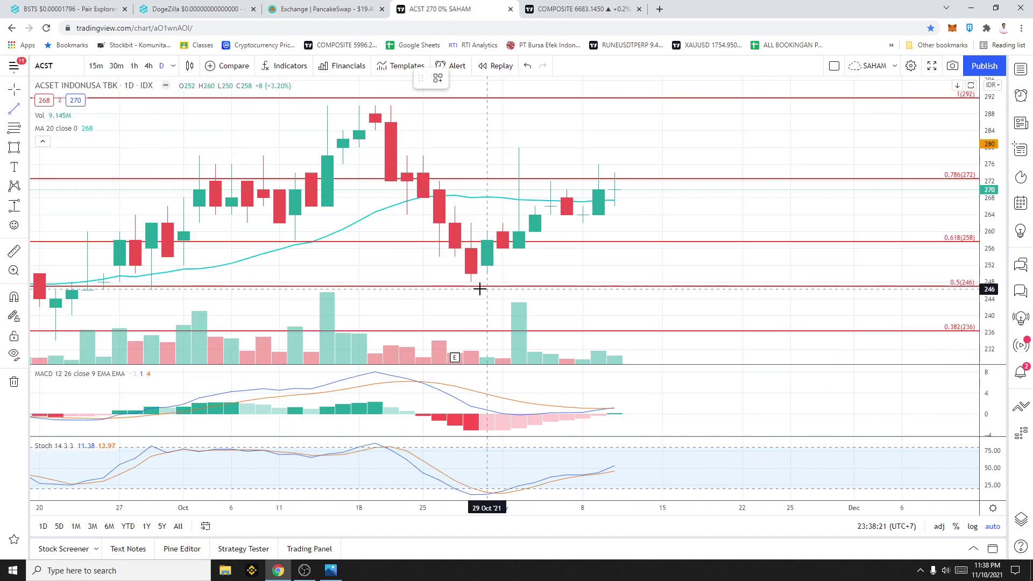
pyautogui.click(472, 284)
pyautogui.click(667, 185)
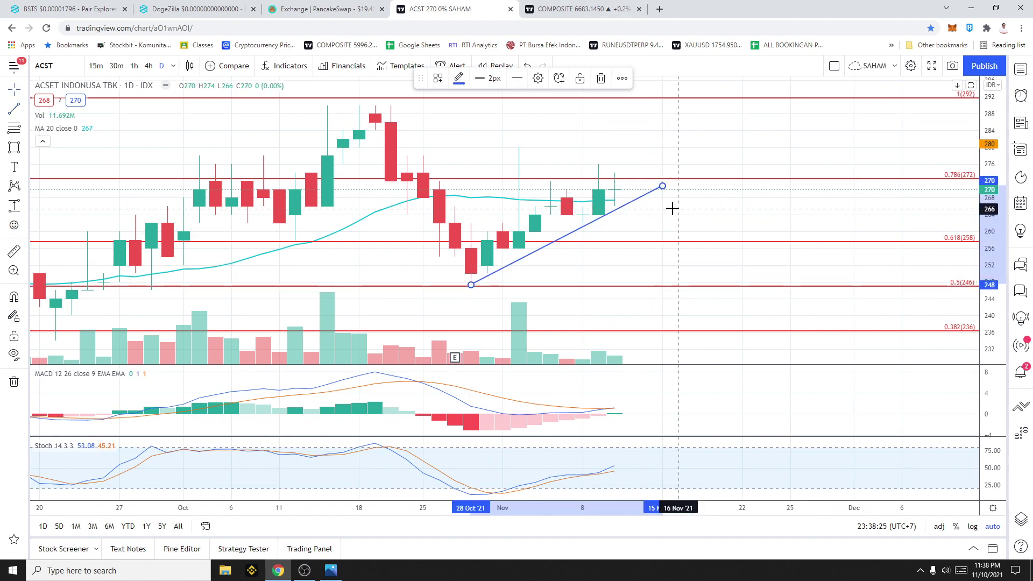
pyautogui.scroll(-3, 671, 208)
pyautogui.scroll(3, 716, 213)
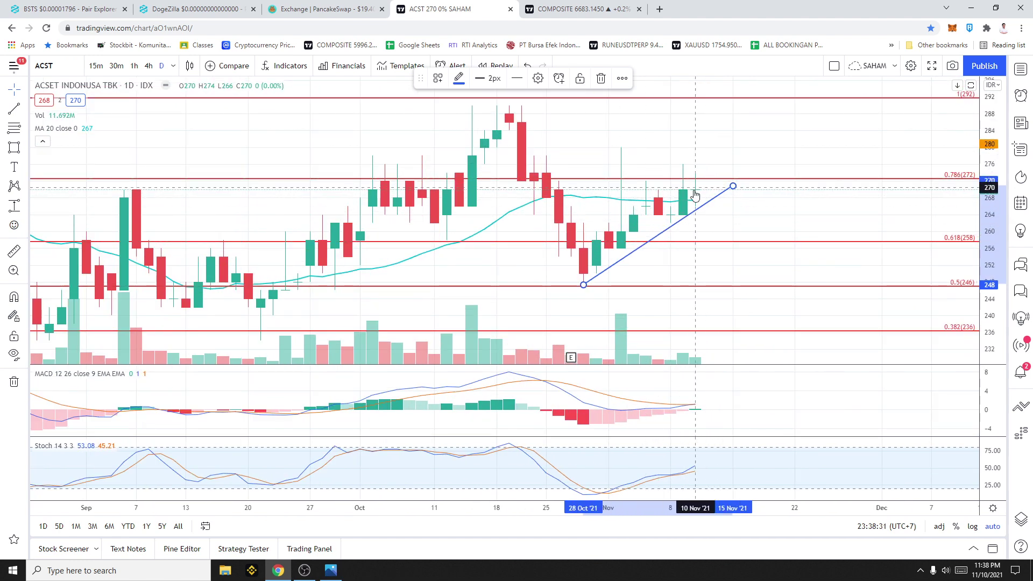
# Check the Photos table, return to TradingView, and bring up the LMAS and PKPK daily charts one after the other.
pyautogui.hotkey('alt', 'Tab')
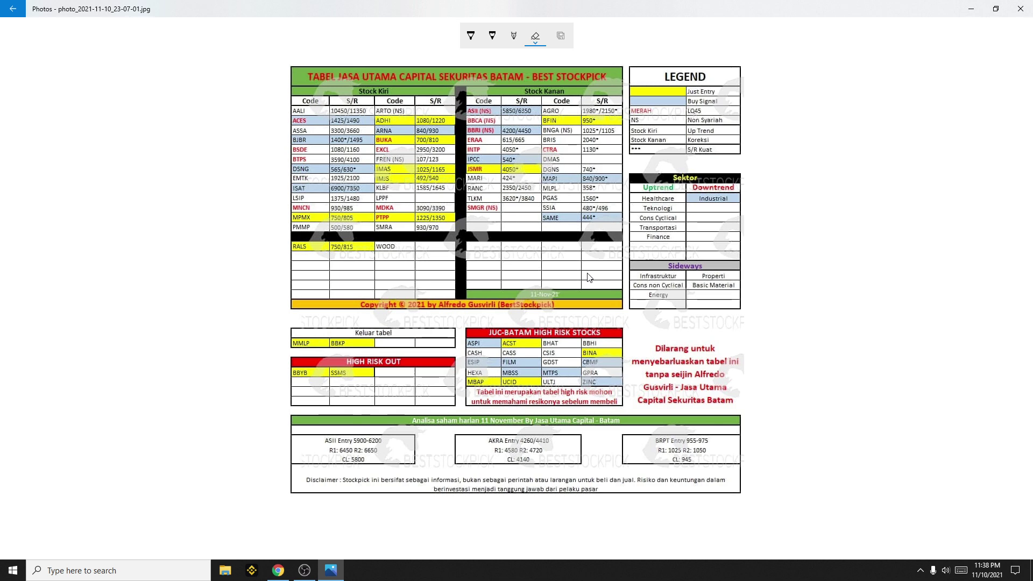
pyautogui.hotkey('alt', 'Tab')
pyautogui.write('LMAS')
pyautogui.press('Down')
pyautogui.press('Return')
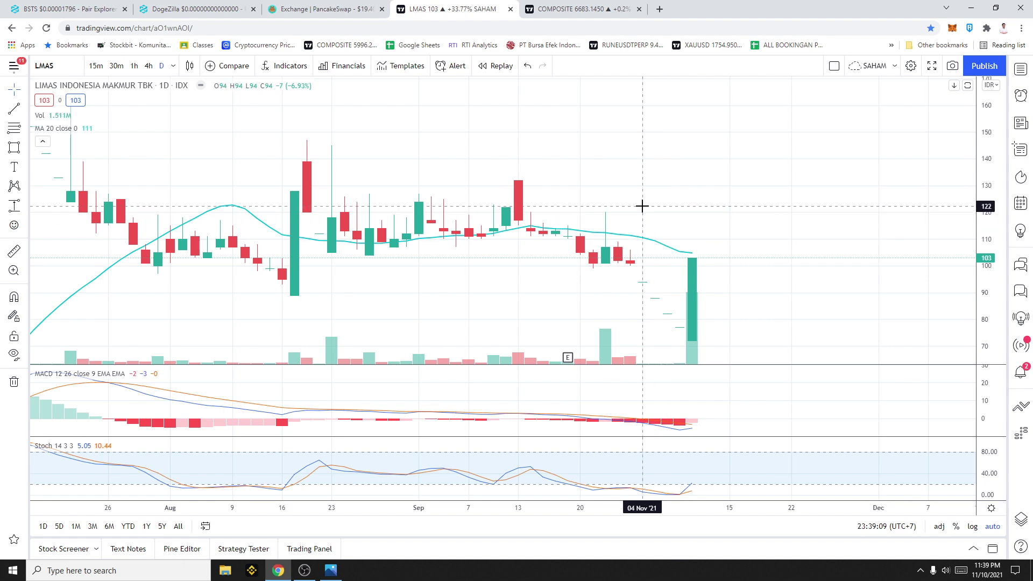
pyautogui.write('pkpk')
pyautogui.press('Return')
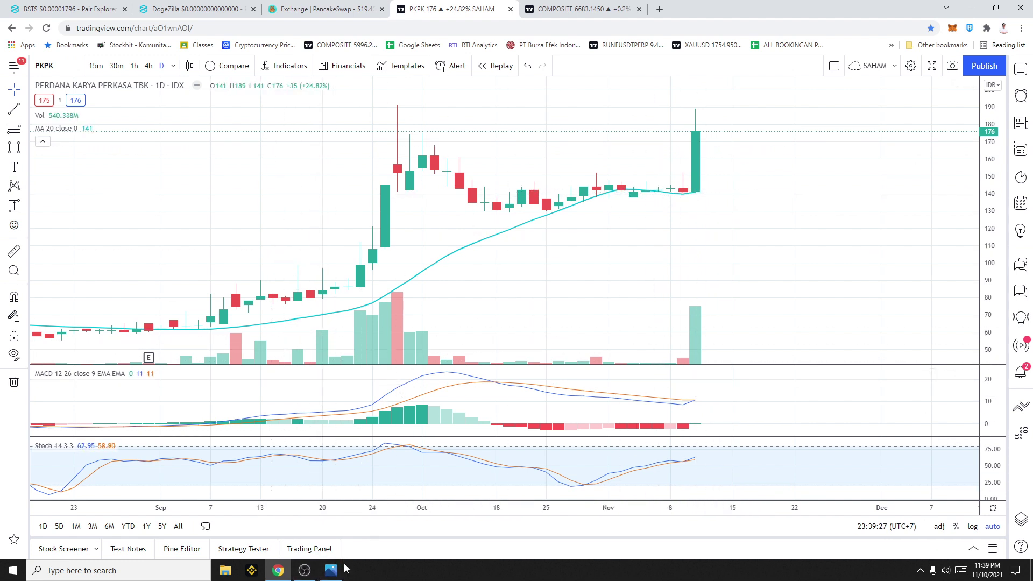
# Check the high-risk stocks in the Photos table, and load the HEXA daily chart in TradingView to examine its recent candles.
pyautogui.hotkey('alt', 'Tab')
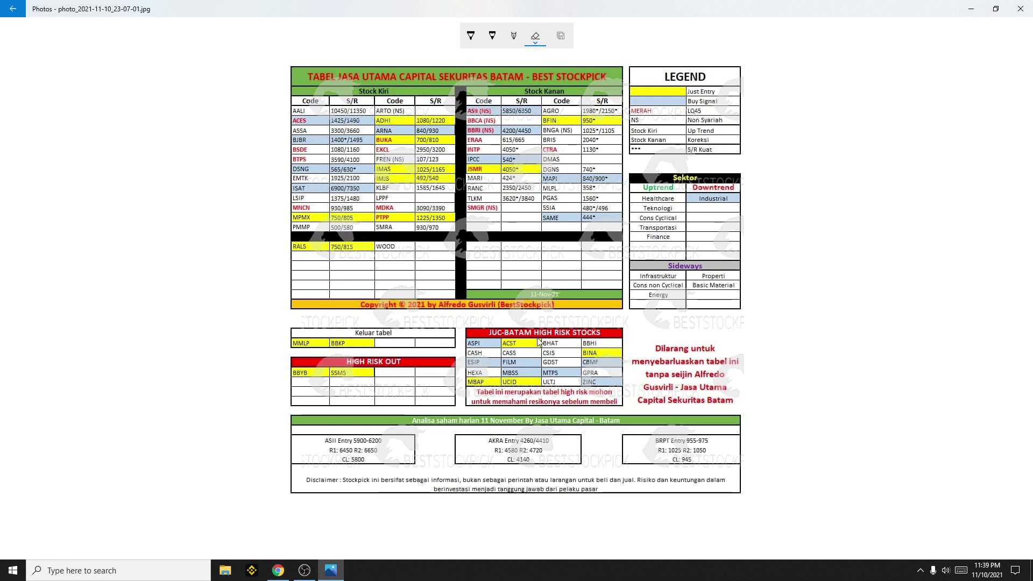
pyautogui.hotkey('alt', 'Tab')
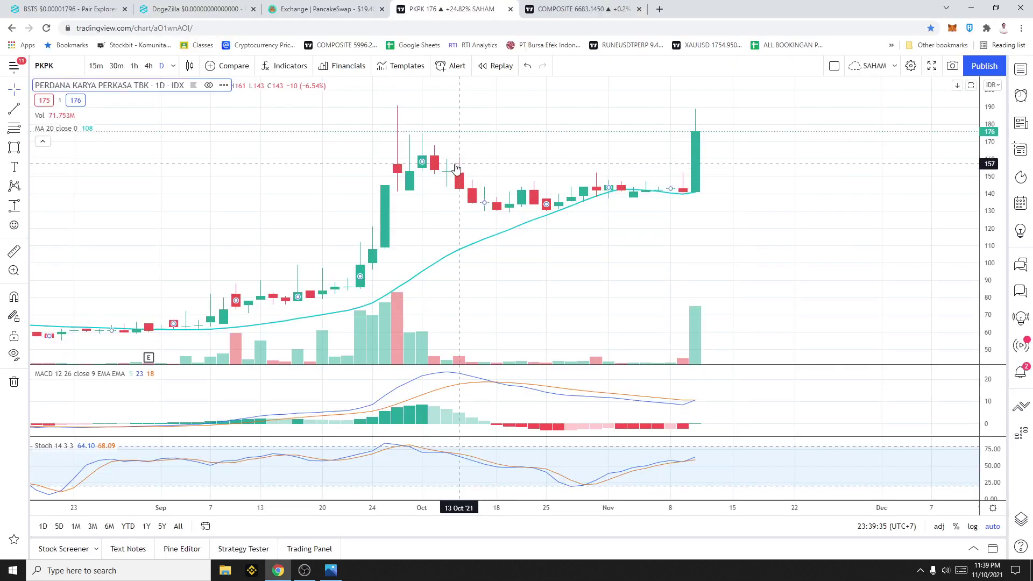
pyautogui.write('HEXA')
pyautogui.press('Return')
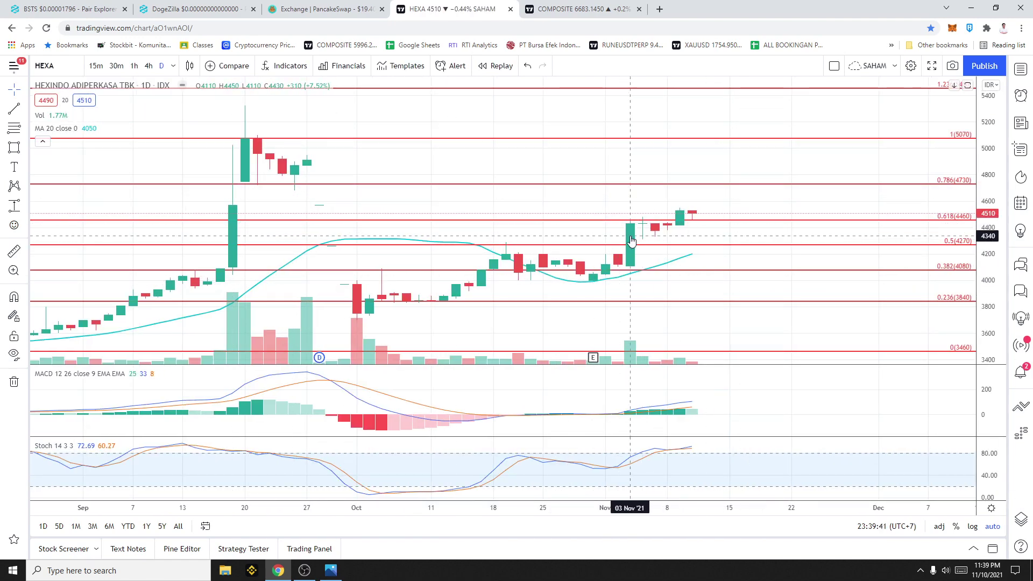
# Consult the Photos table again, return to TradingView, and load the MBAP daily chart to examine its price movement.
pyautogui.hotkey('alt', 'Tab')
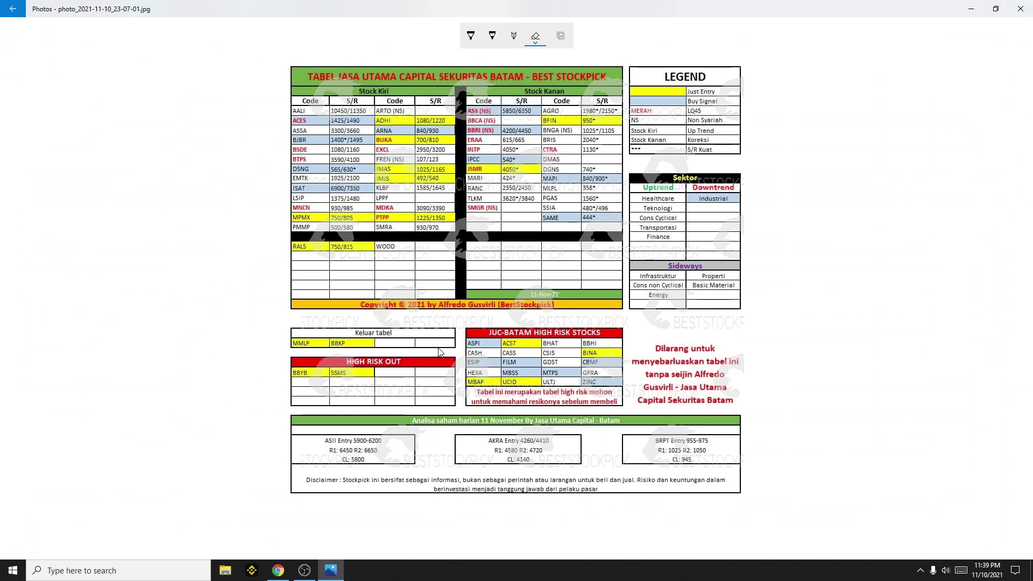
pyautogui.hotkey('alt', 'Tab')
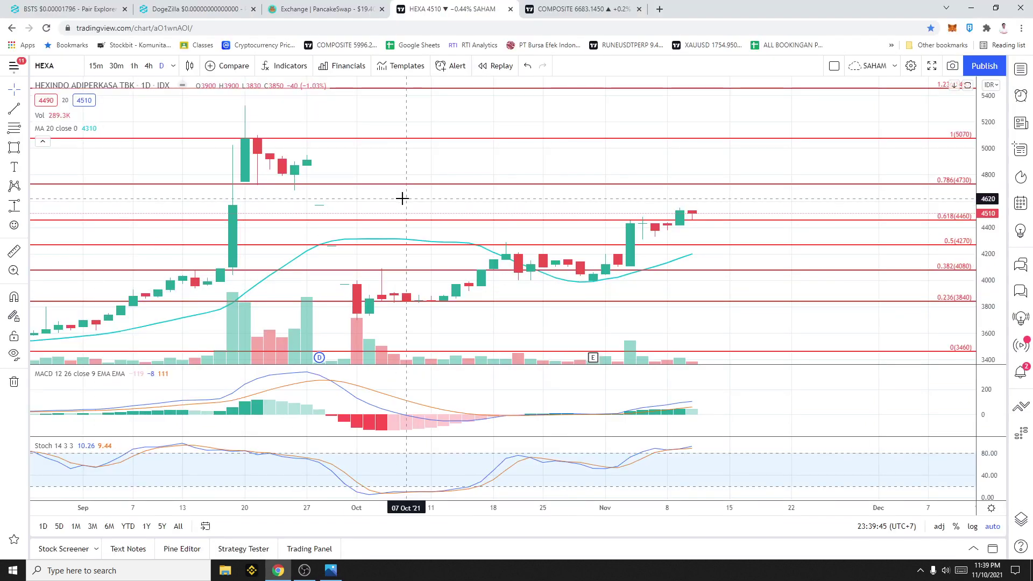
pyautogui.write('MBAP')
pyautogui.press('Return')
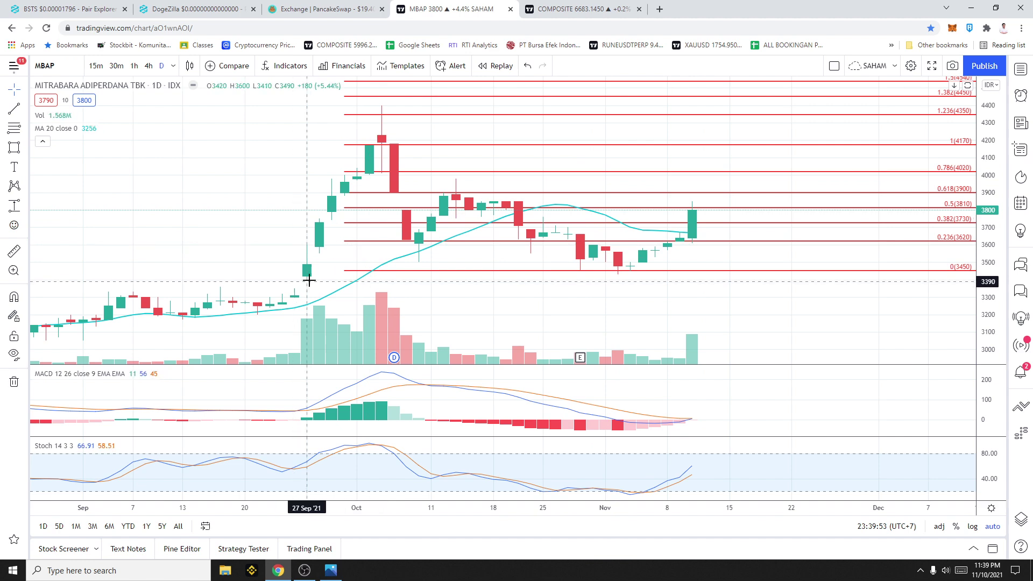
# Look over the Photos table, return to TradingView, and load the IDX daily chart of CASH (Cashlez Worldwide Indonesia).
pyautogui.hotkey('alt', 'Tab')
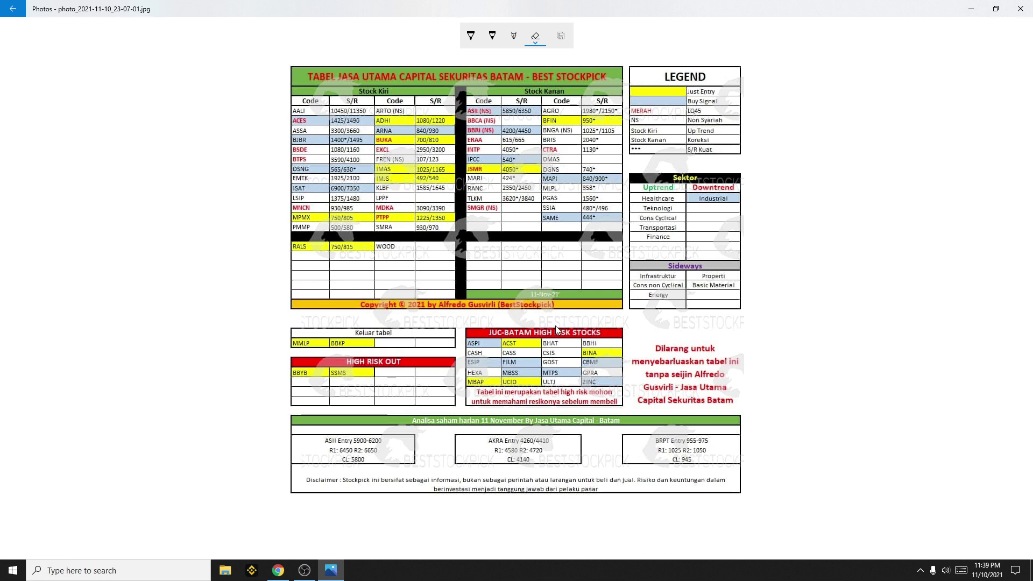
pyautogui.click(305, 571)
pyautogui.click(152, 379)
pyautogui.click(285, 568)
pyautogui.write('CASH')
pyautogui.press('Down')
pyautogui.press('Down')
pyautogui.press('Return')
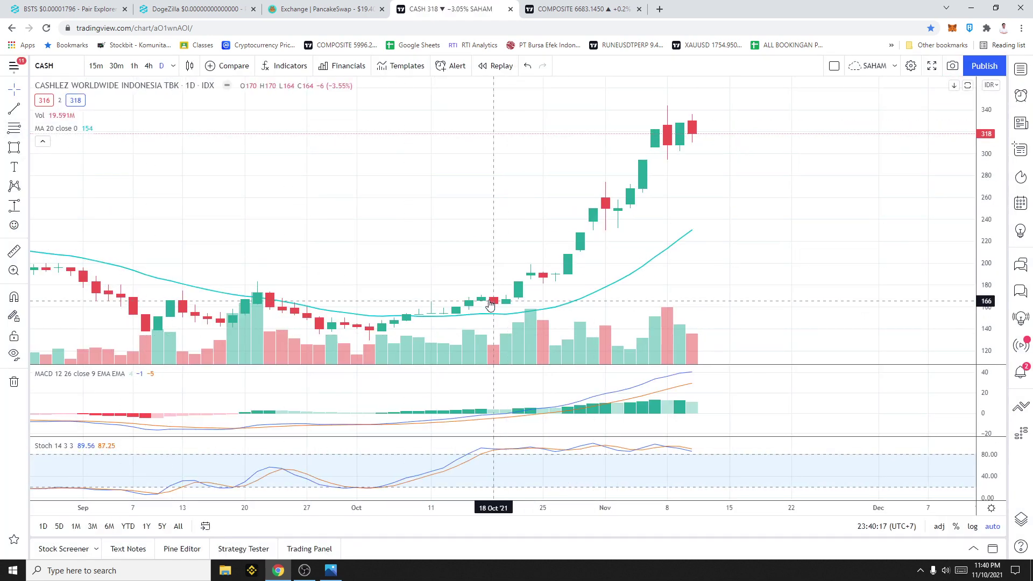
# Measure the CASH price rise from 150 on 7 October to about 322 with a price range, and delete the measurement.
pyautogui.click(14, 205)
pyautogui.click(406, 318)
pyautogui.click(742, 129)
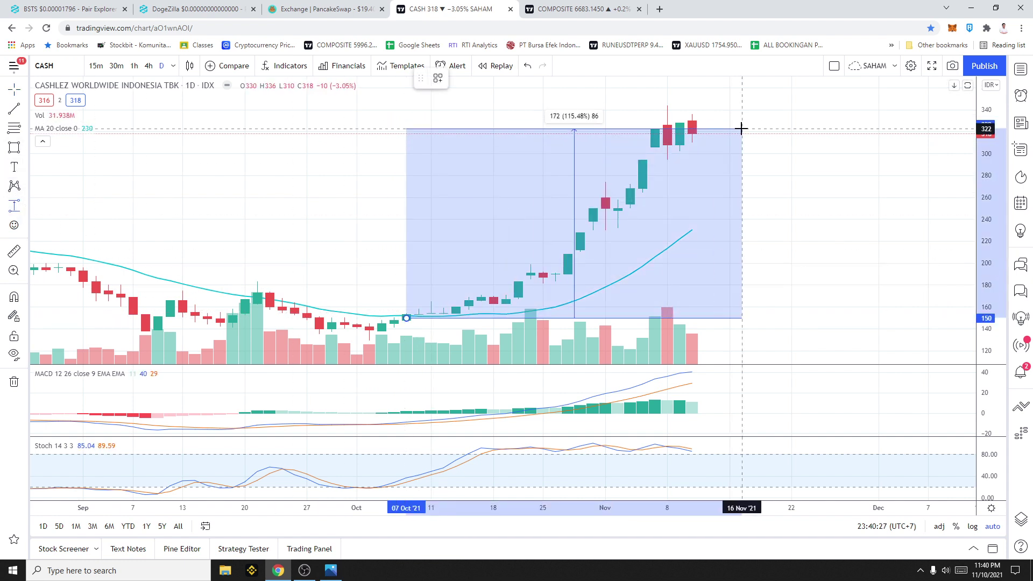
pyautogui.click(754, 130)
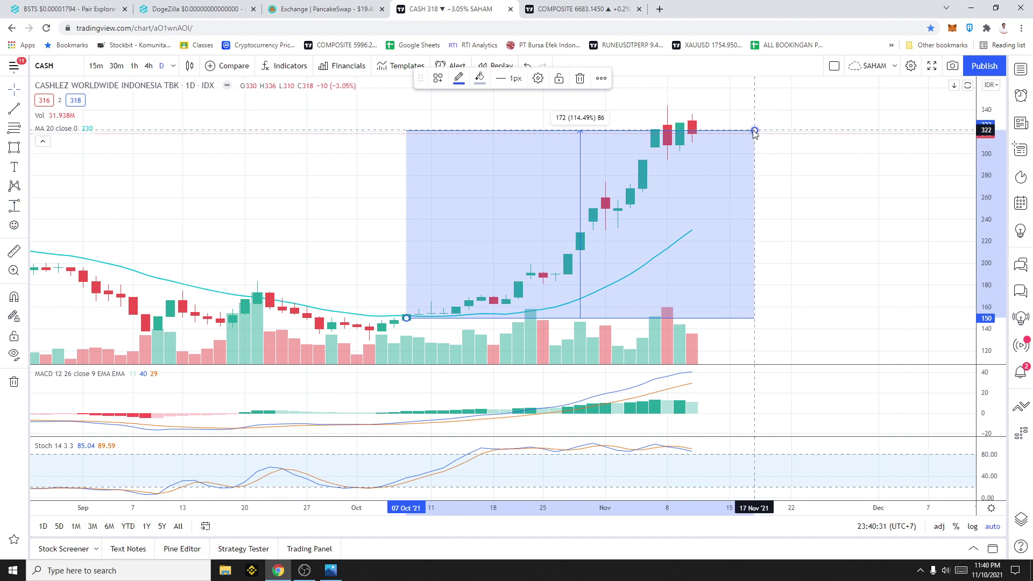
pyautogui.press('Delete')
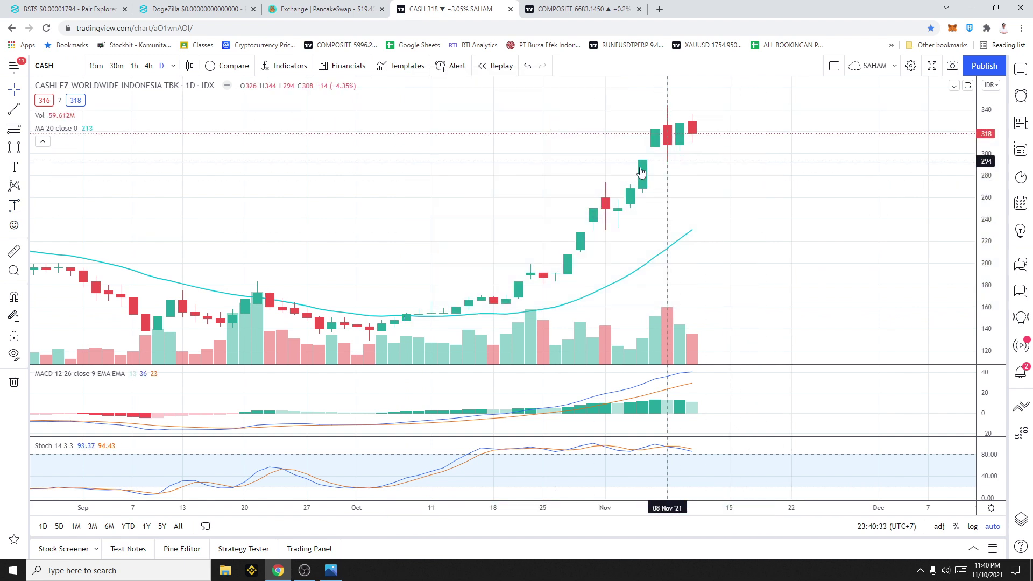
# Load the IDX daily chart of CASS (Cardig Aero Services) to examine its marked levels.
pyautogui.write('CASE')
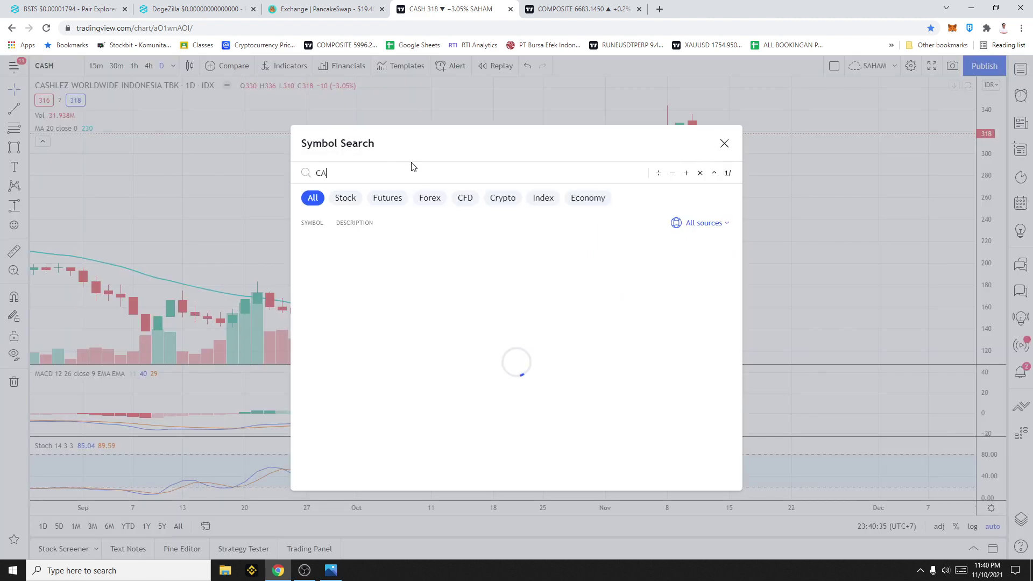
pyautogui.press('Return')
pyautogui.write('CASS')
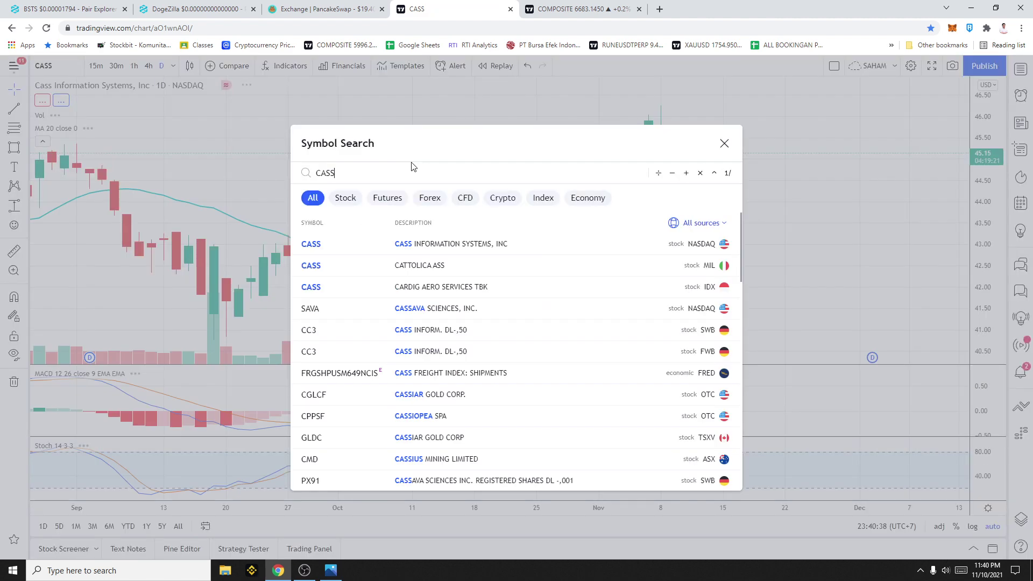
pyautogui.press('Down')
pyautogui.press('Return')
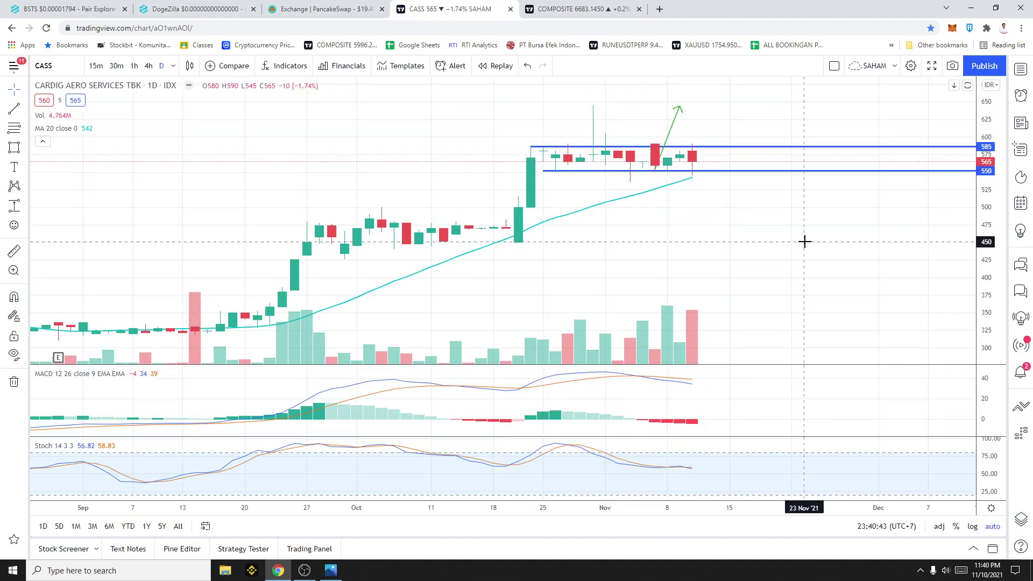
# Load the GPRA daily chart and examine its latest candles against the marked 80 and 77 levels.
pyautogui.write('GPRA')
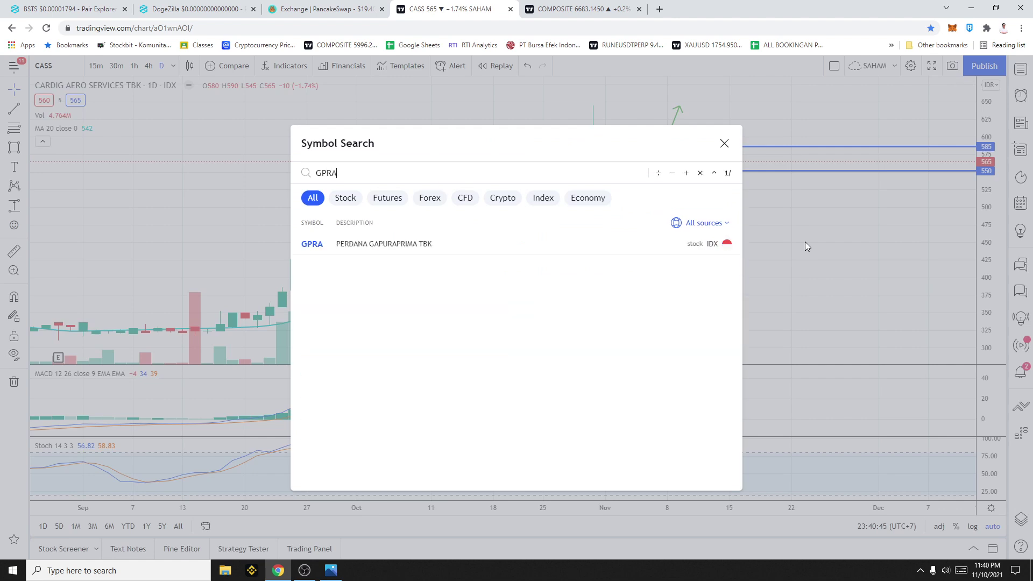
pyautogui.press('Return')
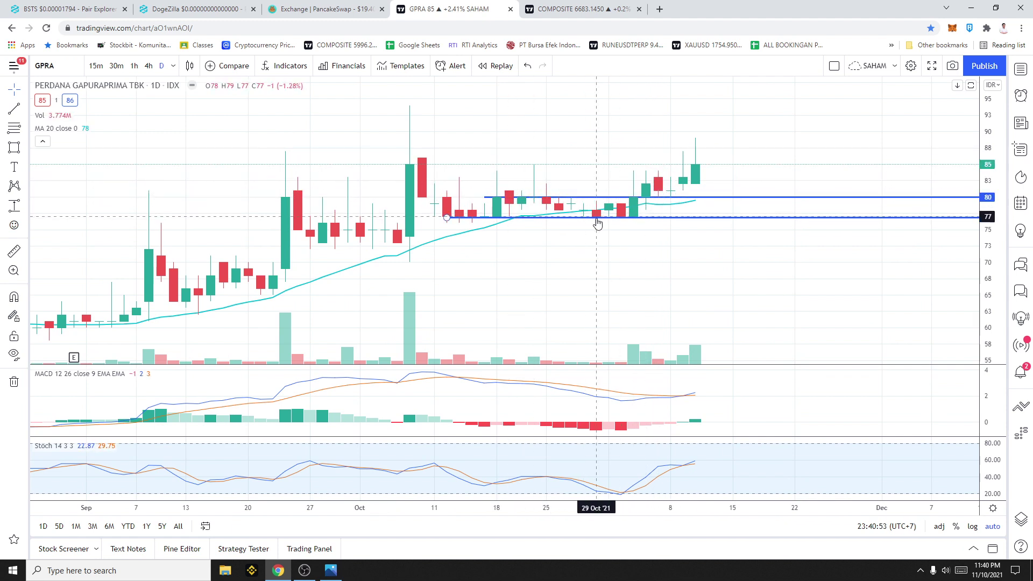
pyautogui.scroll(2, 681, 189)
pyautogui.moveTo(681, 189); pyautogui.dragTo(581, 169)
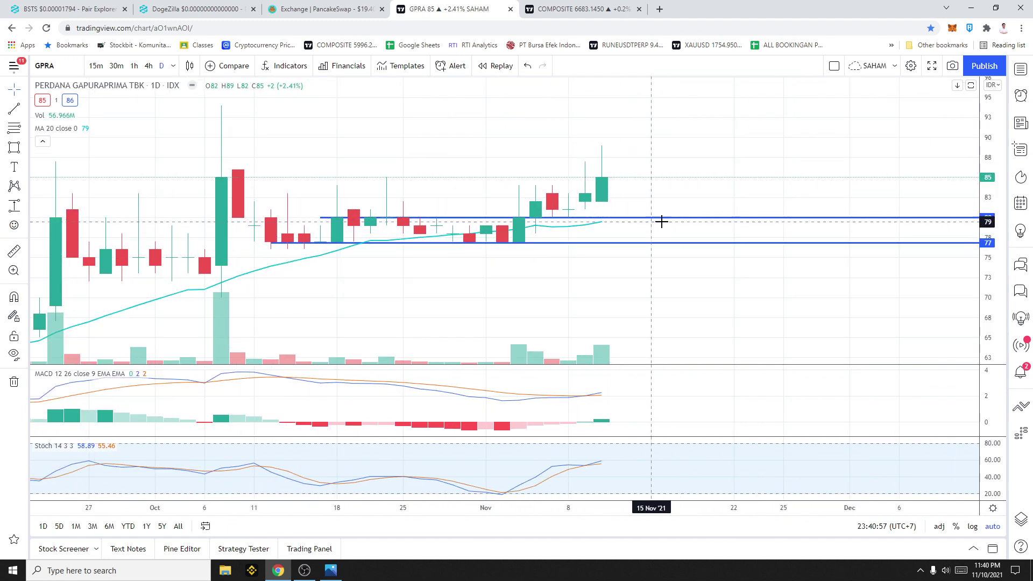
pyautogui.scroll(-2, 629, 184)
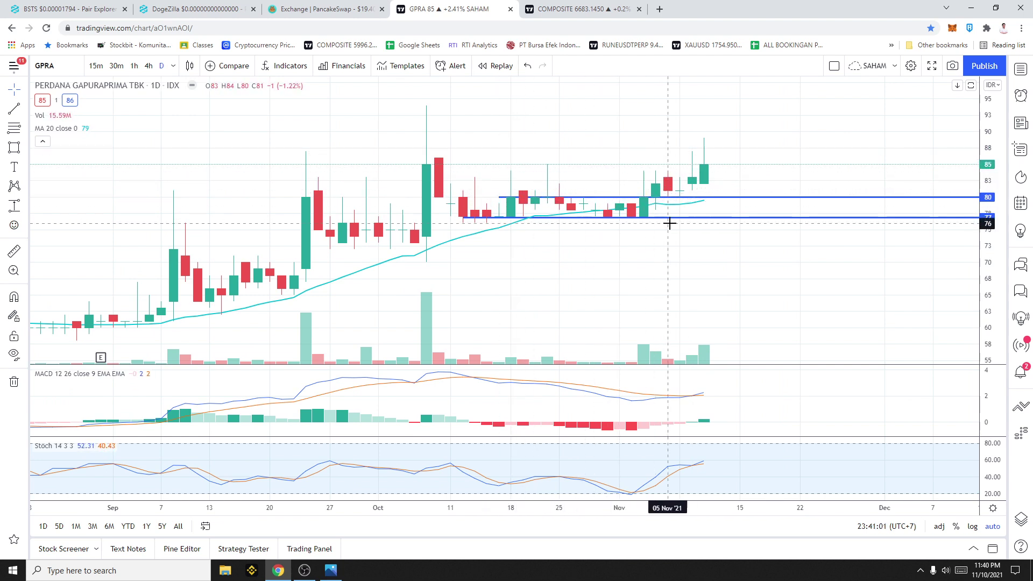
# Compare the GPRA chart with the high-risk stocks listed in the Photos table.
pyautogui.hotkey('alt', 'Tab')
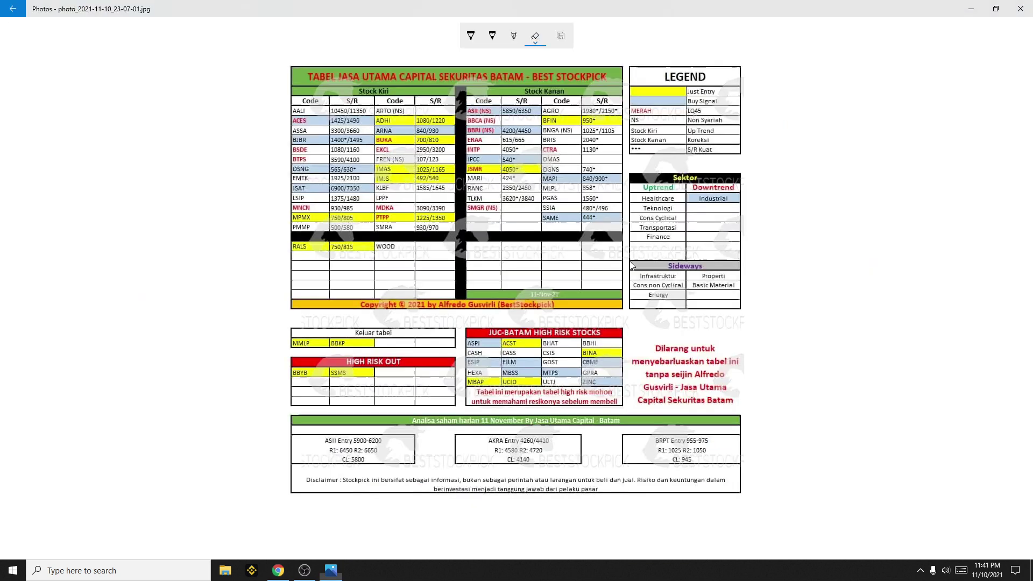
pyautogui.hotkey('alt', 'Tab')
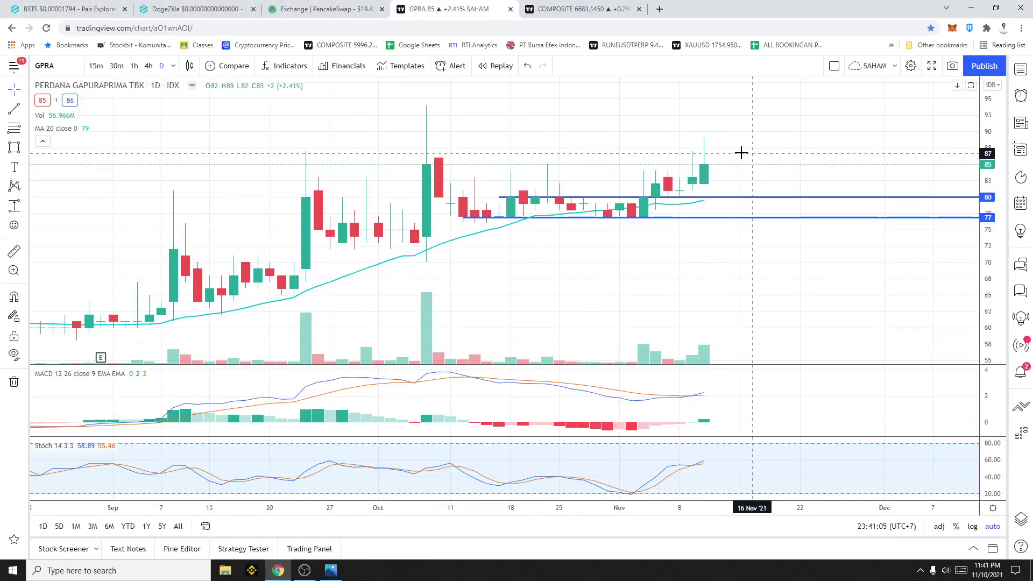
pyautogui.hotkey('alt', 'Tab')
pyautogui.hotkey('alt', 'Tab')
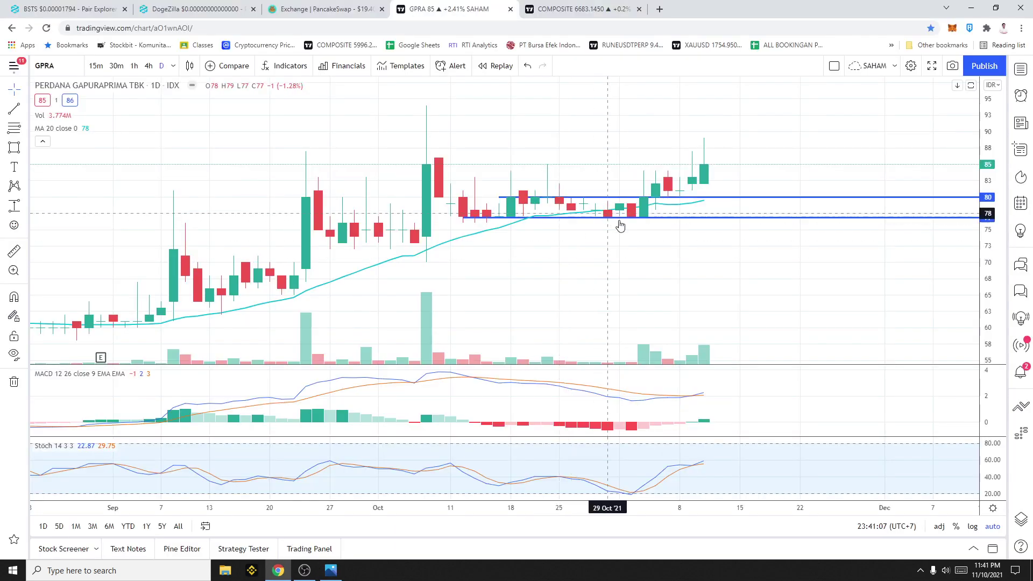
pyautogui.hotkey('alt', 'Tab')
pyautogui.hotkey('alt', 'Tab')
# Recheck the stock code in the Photos table, and load the CSIS daily chart in TradingView.
pyautogui.write('CSIS')
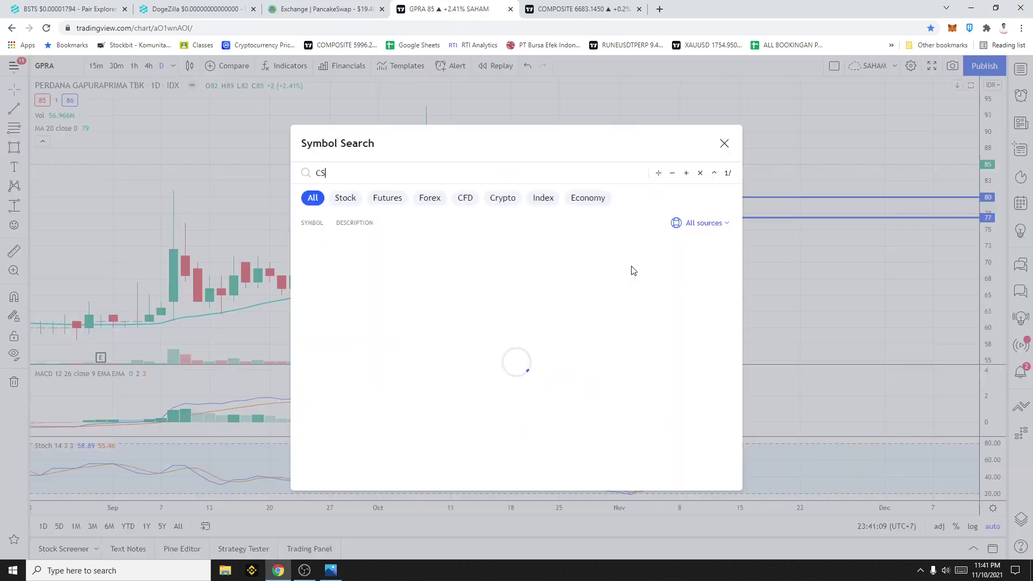
pyautogui.press('BackSpace')
pyautogui.press('BackSpace')
pyautogui.hotkey('alt', 'Tab')
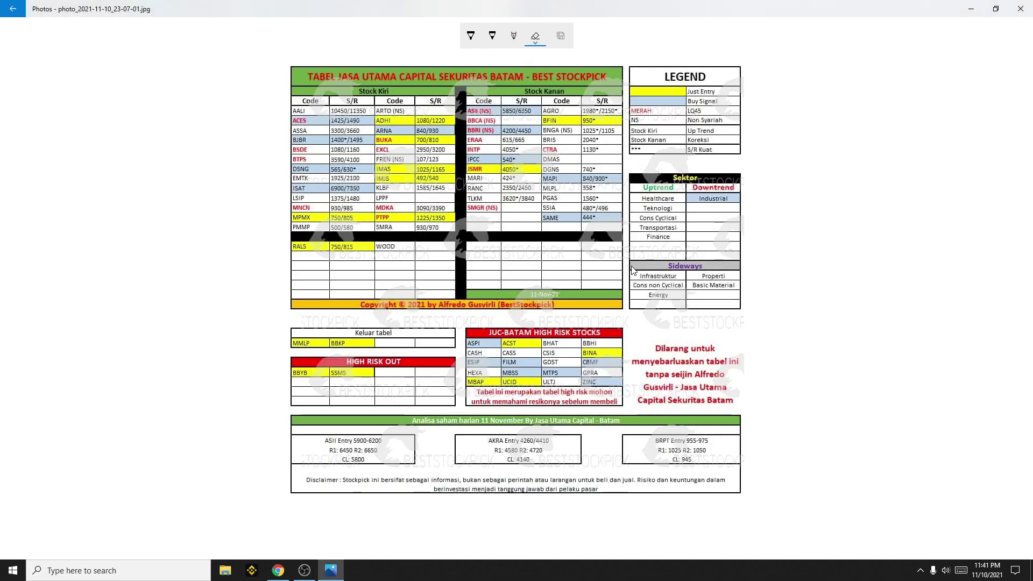
pyautogui.hotkey('alt', 'Tab')
pyautogui.write('SIS')
pyautogui.press('Return')
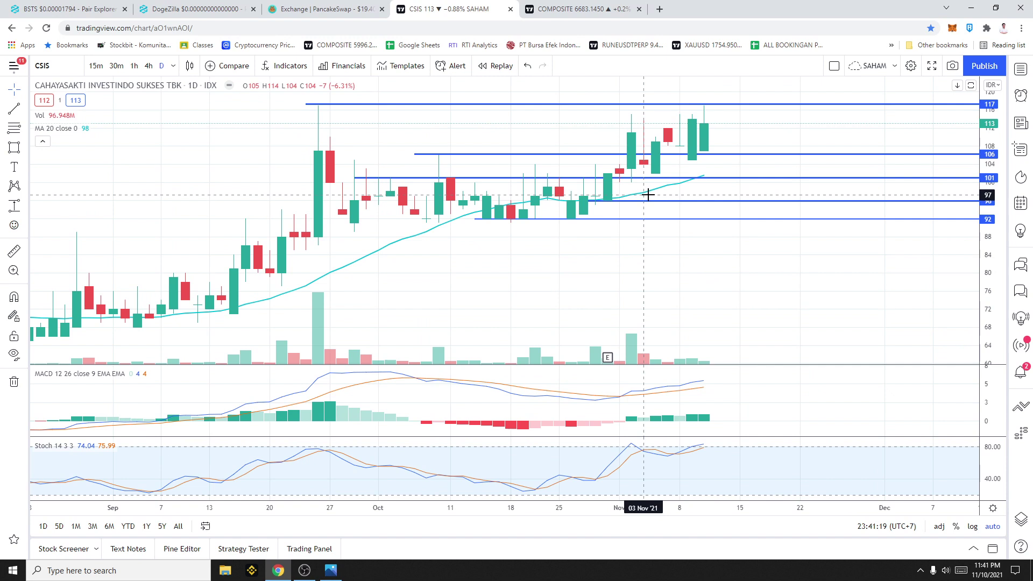
# Delete the horizontal rays at the 101 and 106 levels on the CSIS chart.
pyautogui.click(666, 180)
pyautogui.press('Delete')
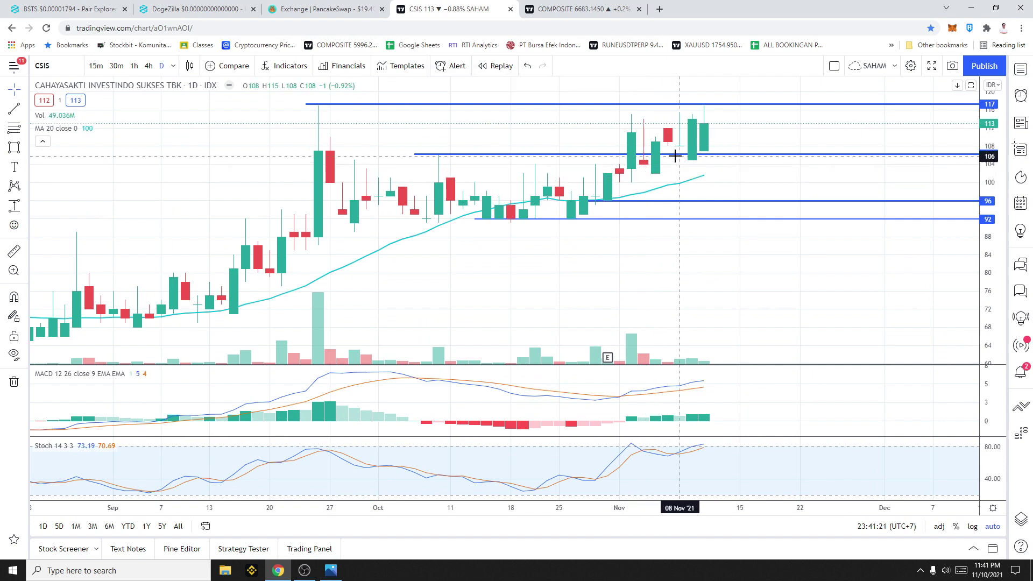
pyautogui.click(674, 156)
pyautogui.press('Delete')
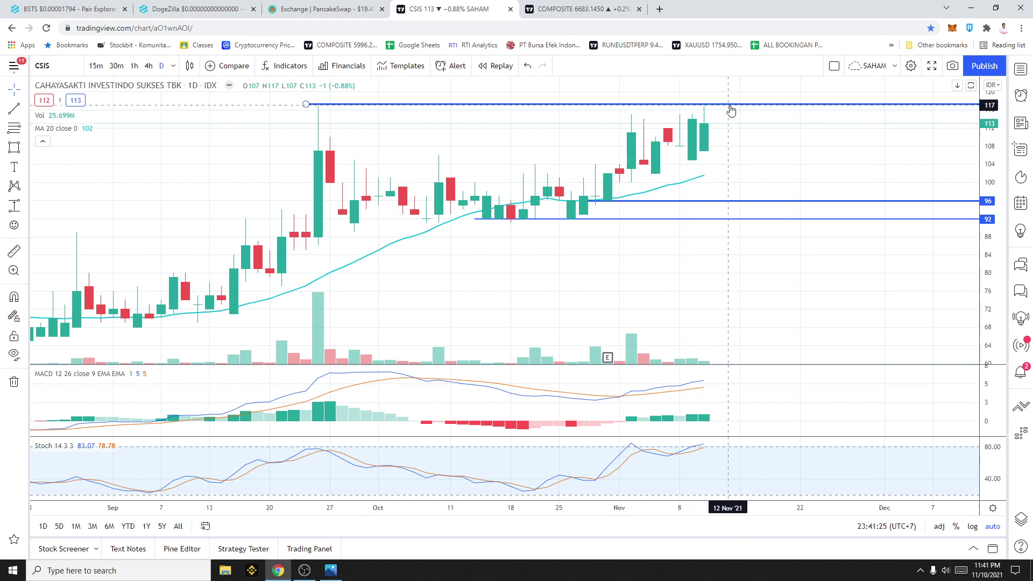
# Recheck the stock codes in the Photos table, and load the ADHI daily chart in TradingView.
pyautogui.hotkey('alt', 'Tab')
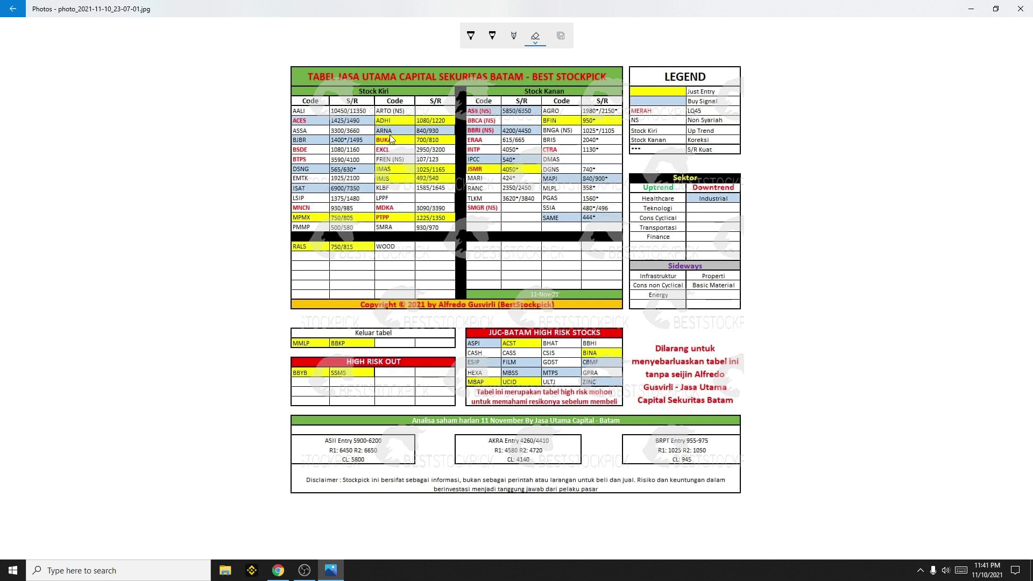
pyautogui.hotkey('alt', 'Tab')
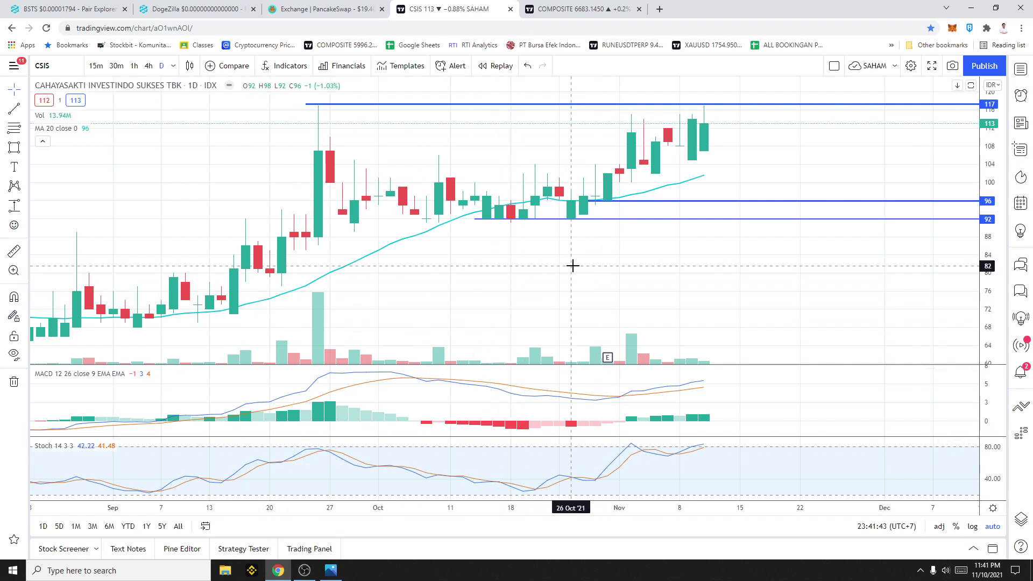
pyautogui.write('adhi')
pyautogui.press('Return')
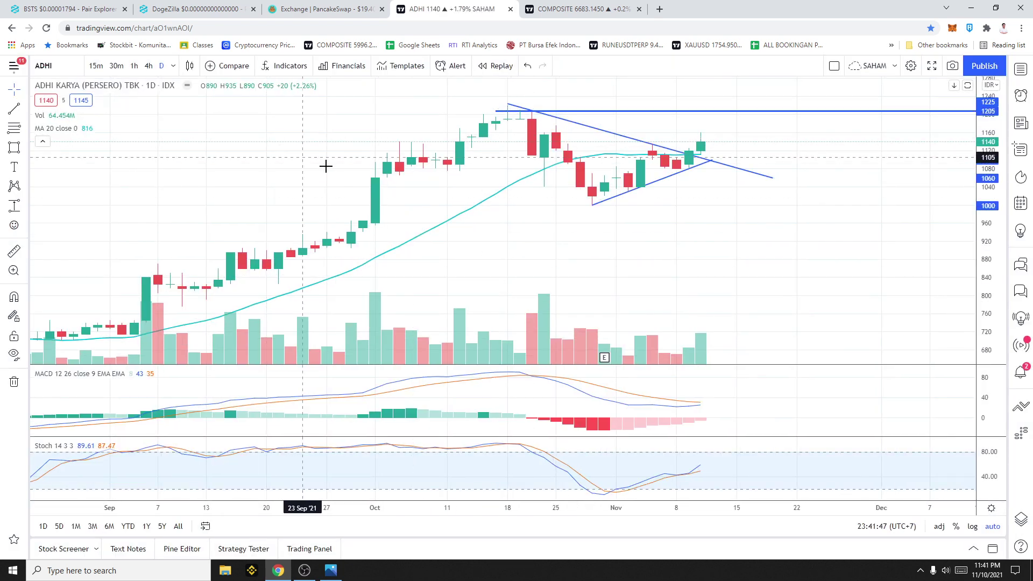
# Load the BUKA daily chart in TradingView and compare it with the BUKA entry in the Photos table.
pyautogui.write('buka')
pyautogui.press('Return')
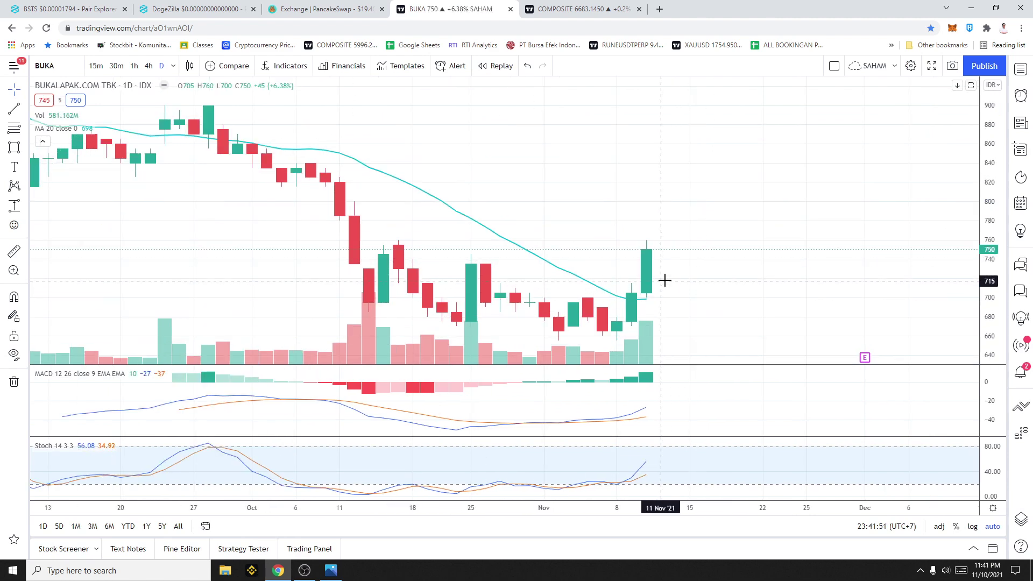
pyautogui.hotkey('alt', 'Tab')
pyautogui.hotkey('alt', 'Tab')
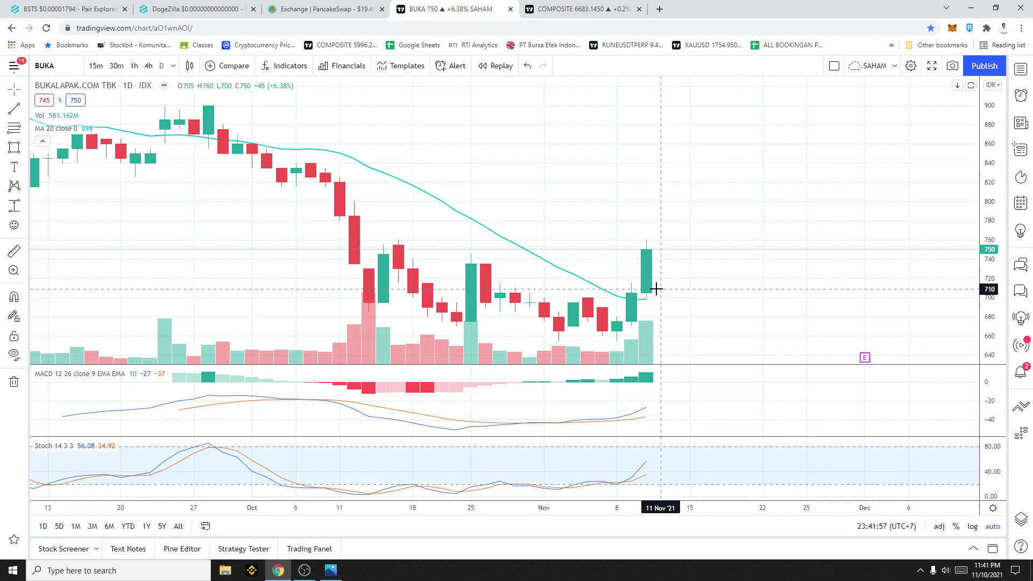
# Measure the latest BUKA candle's price range from 705 to 750, and review the stock's earlier price history.
pyautogui.click(14, 206)
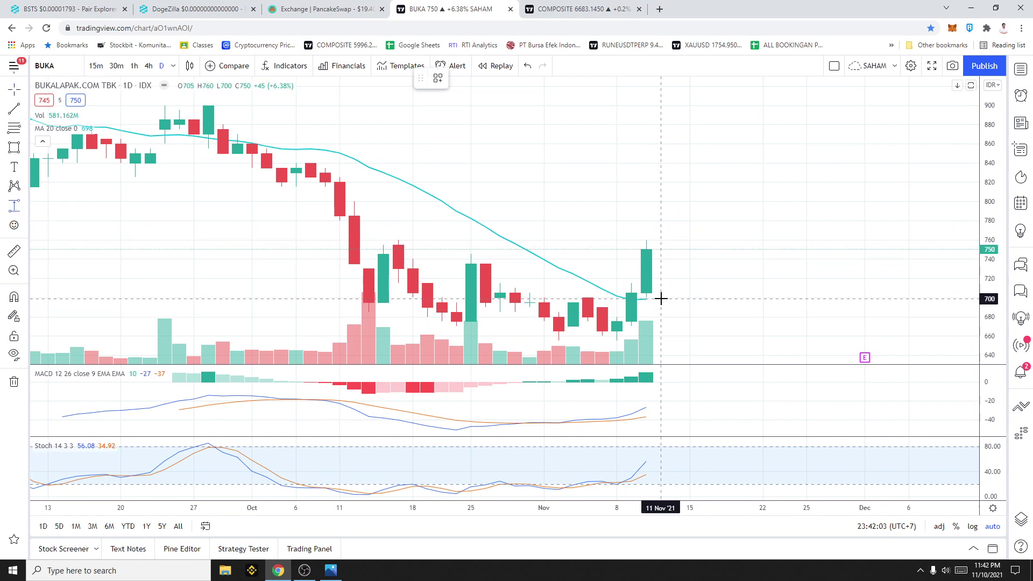
pyautogui.click(661, 261)
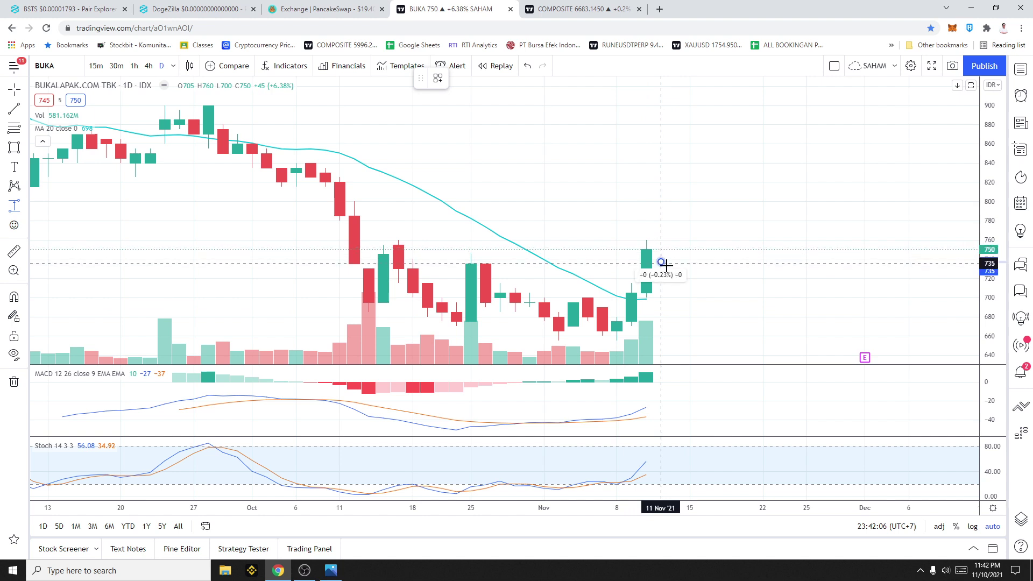
pyautogui.click(688, 299)
pyautogui.click(14, 205)
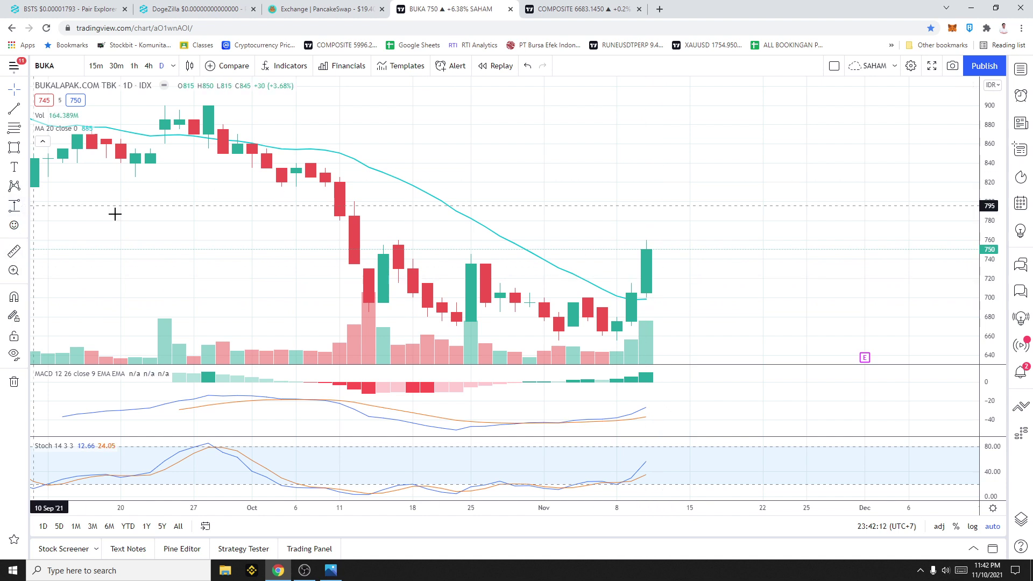
pyautogui.click(643, 293)
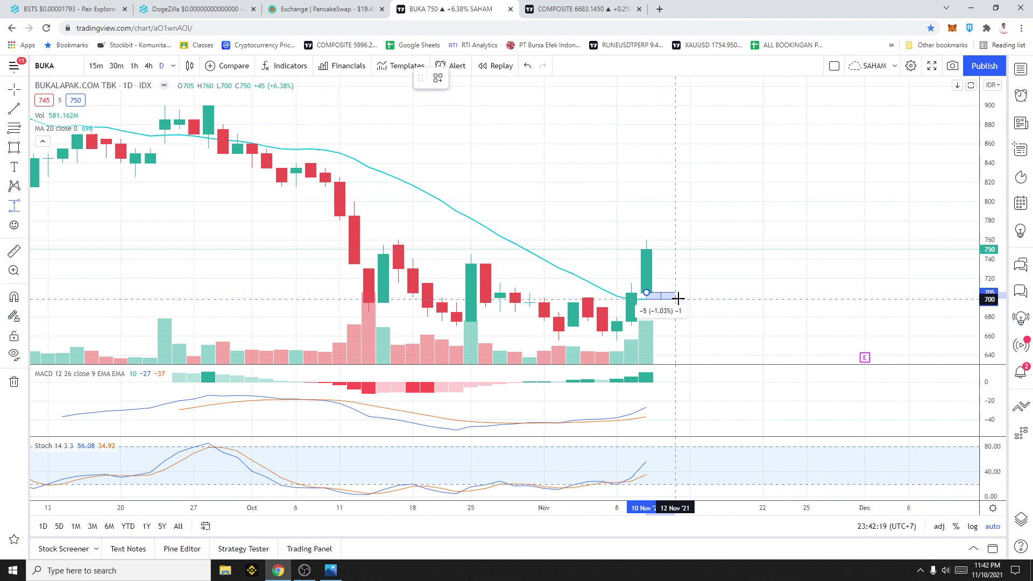
pyautogui.click(675, 250)
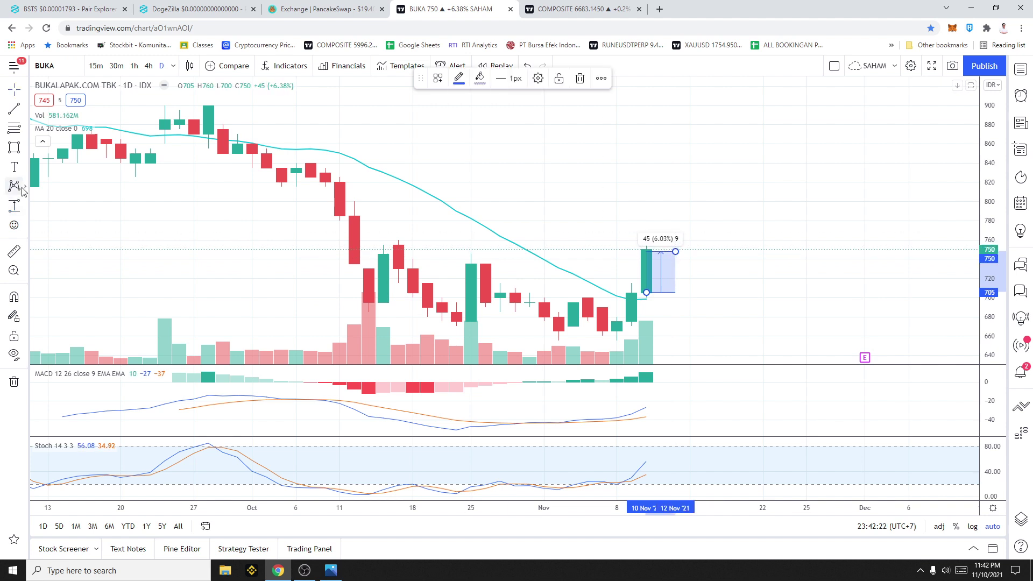
pyautogui.click(677, 253)
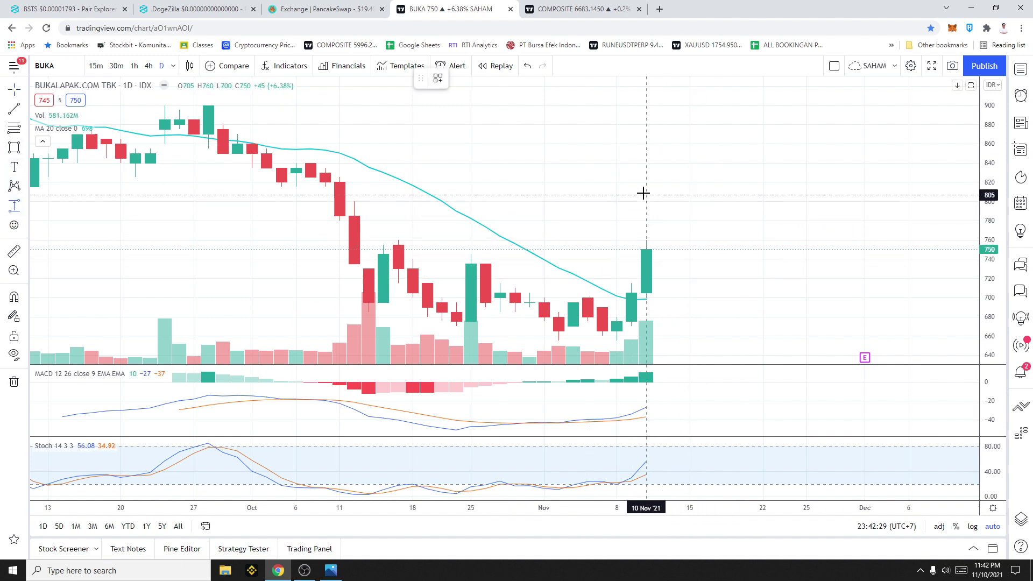
pyautogui.scroll(-3, 643, 194)
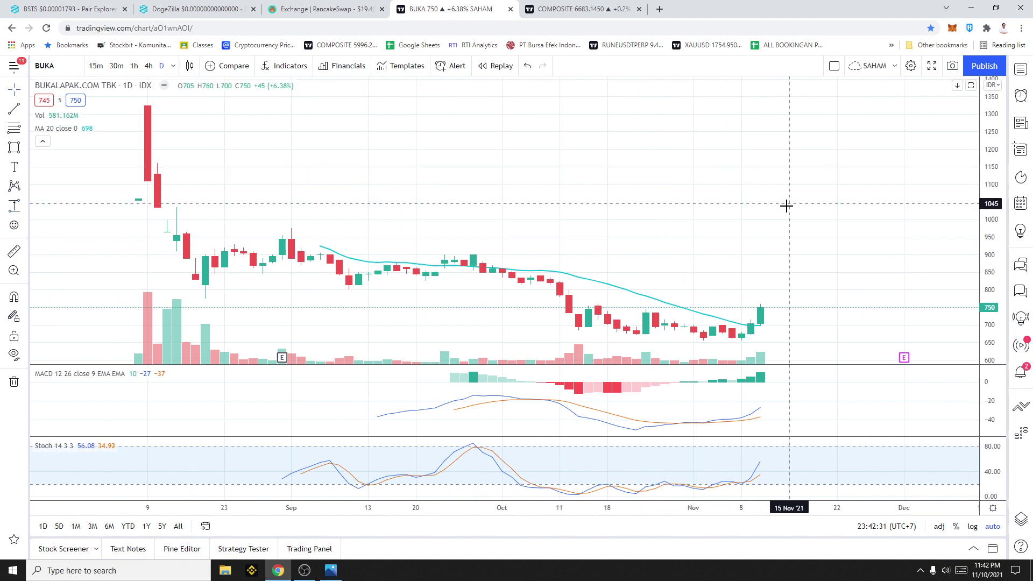
pyautogui.scroll(2, 784, 203)
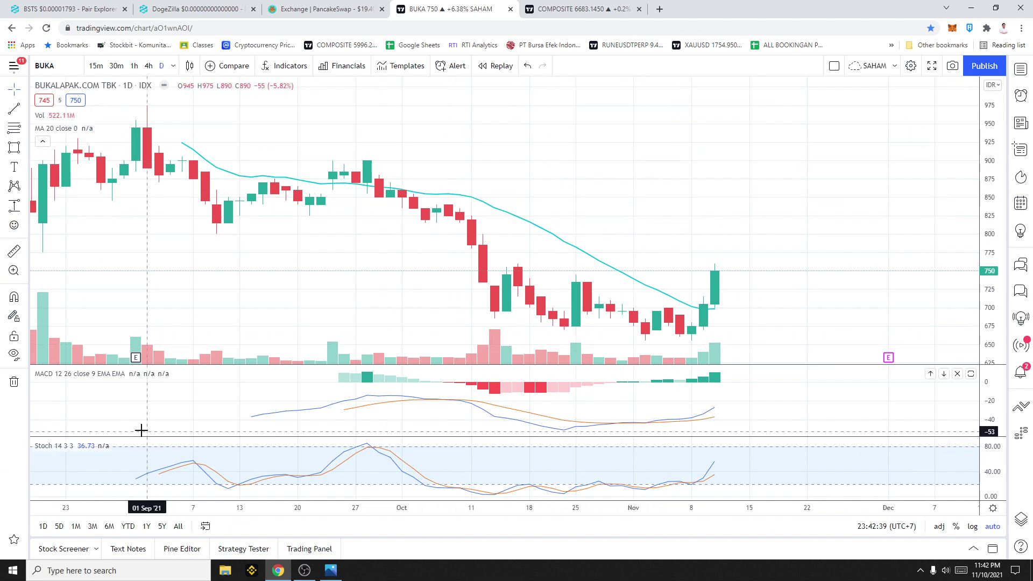
pyautogui.scroll(2, 617, 202)
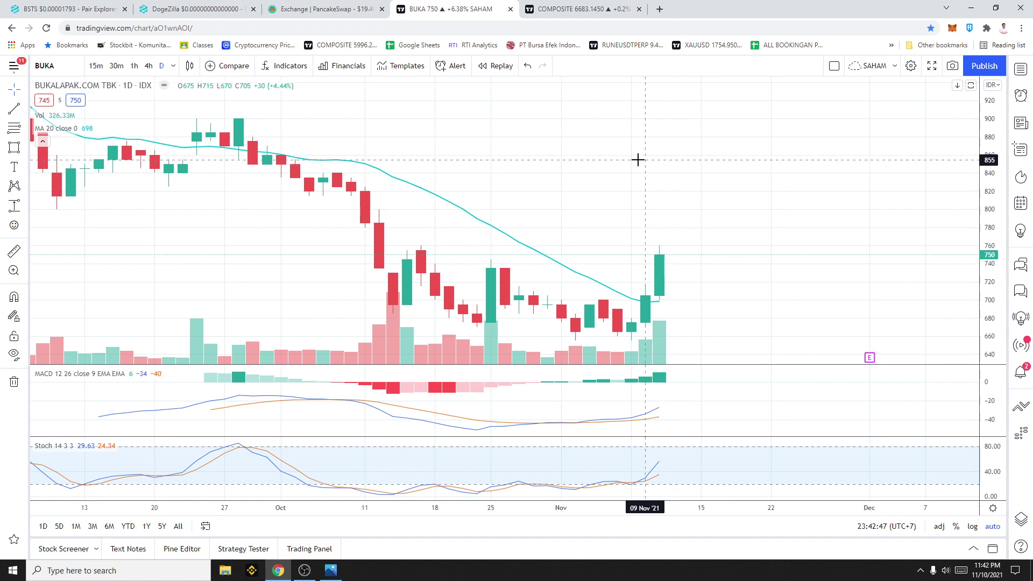
# Load the ABBA daily chart, delete the drawing beside its latest candles, and examine price against the descending trend line.
pyautogui.write('abba')
pyautogui.press('Return')
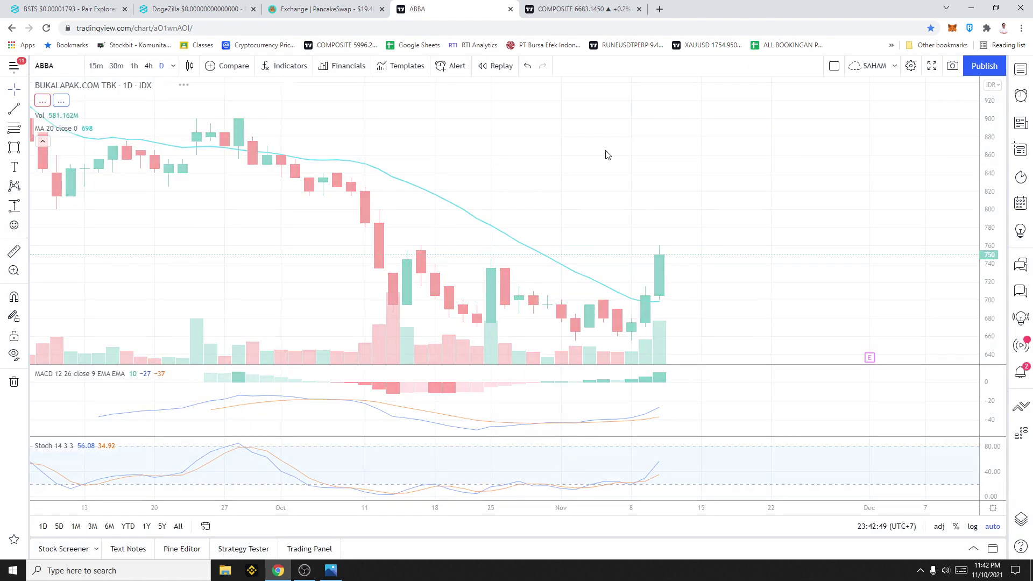
pyautogui.click(691, 246)
pyautogui.press('Delete')
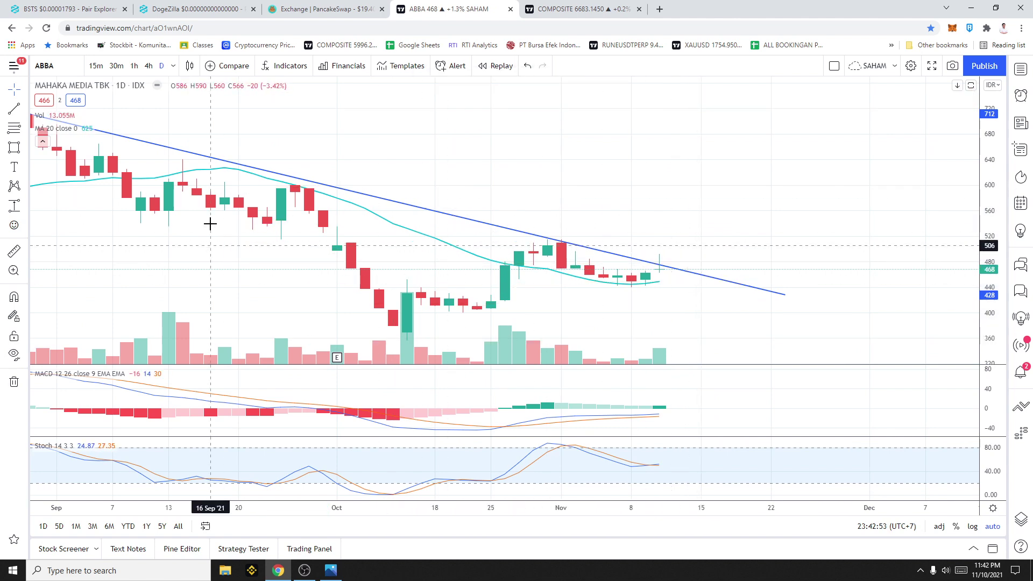
pyautogui.scroll(-2, 376, 228)
pyautogui.scroll(2, 471, 239)
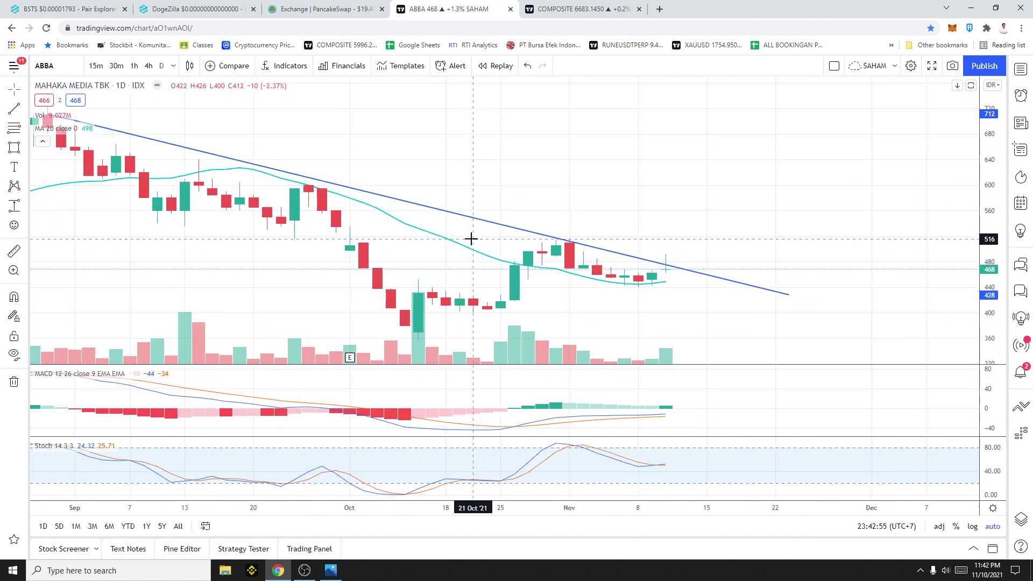
pyautogui.scroll(2, 602, 256)
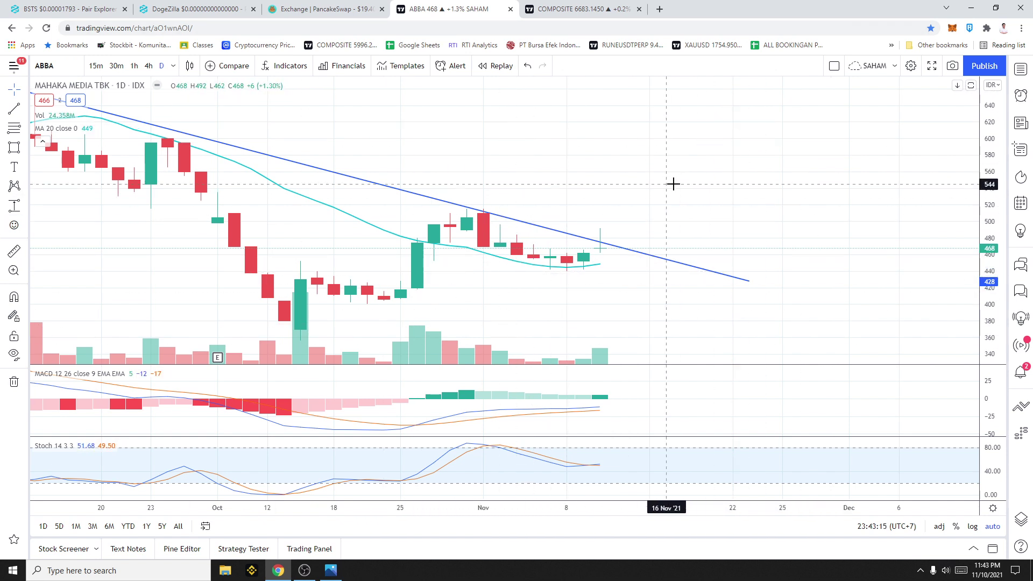
# Draw an ascending trend line on the ABBA chart from the 14 October low at 358 to about 460 after the latest candle.
pyautogui.scroll(-2, 661, 173)
pyautogui.scroll(-1, 605, 191)
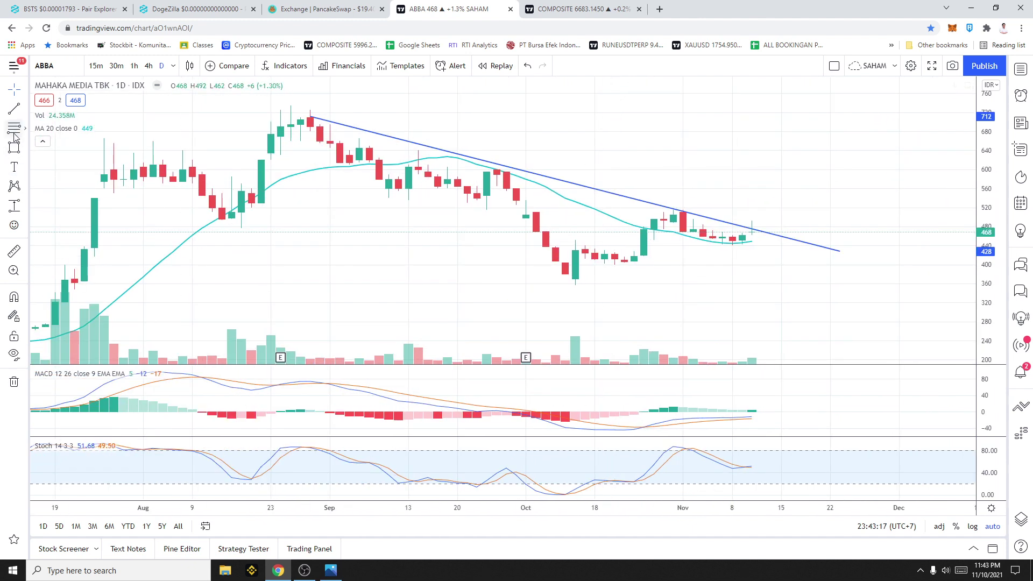
pyautogui.click(11, 109)
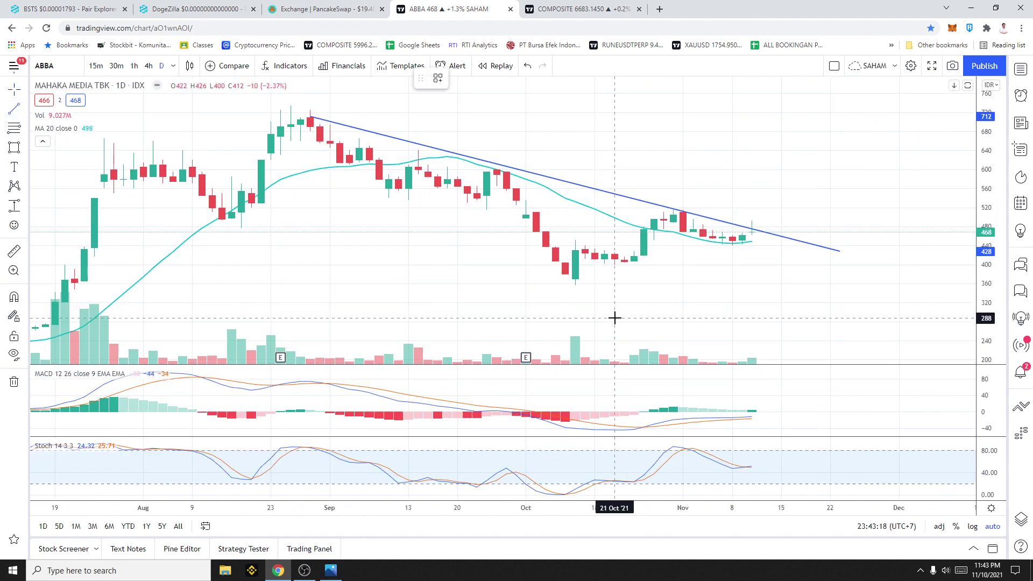
pyautogui.click(575, 285)
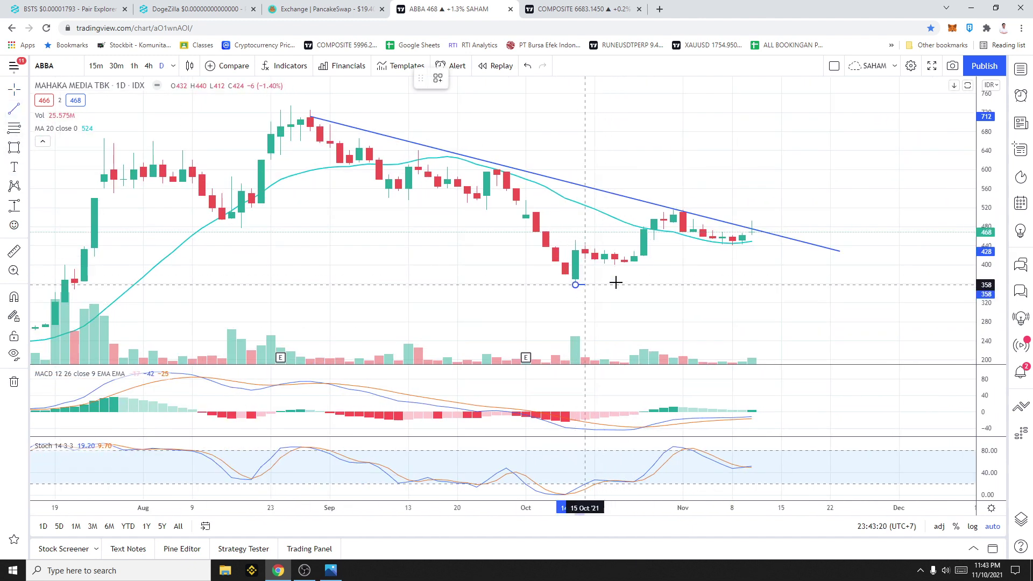
pyautogui.click(772, 235)
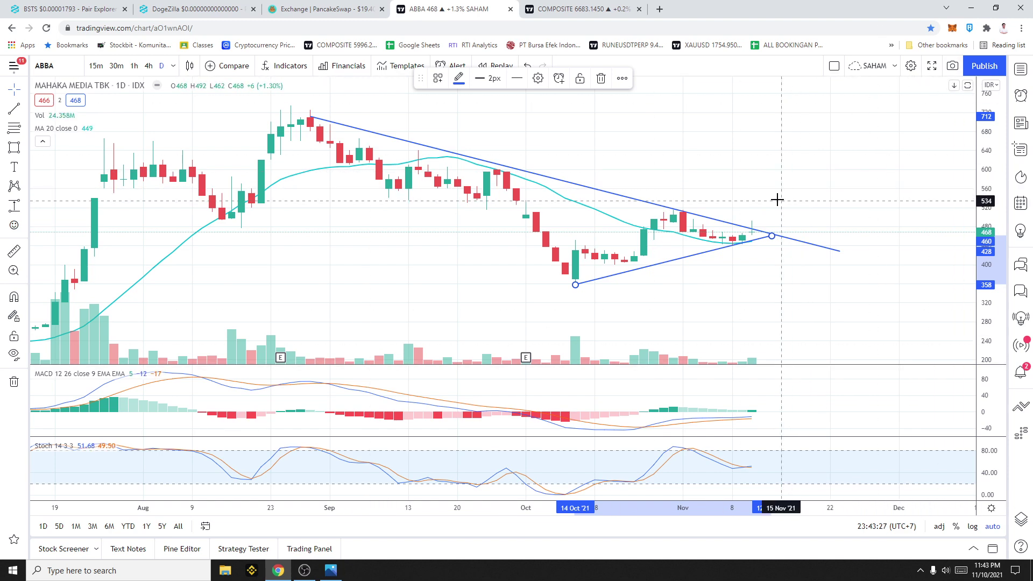
pyautogui.scroll(4, 752, 175)
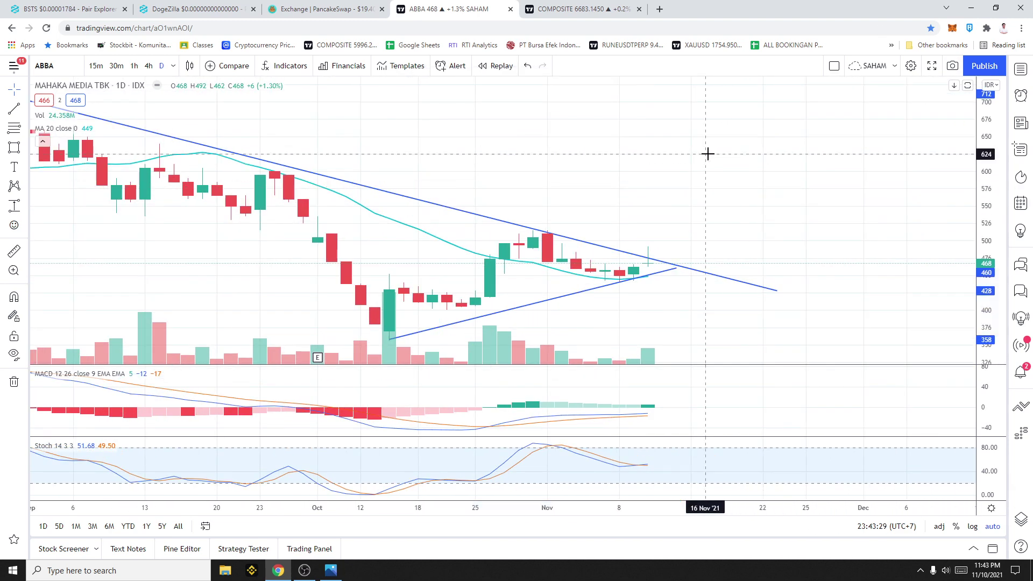
# Load the IDX COMPOSITE index chart, and close the browser tab holding the separate sector chart.
pyautogui.write('COMPOSITE')
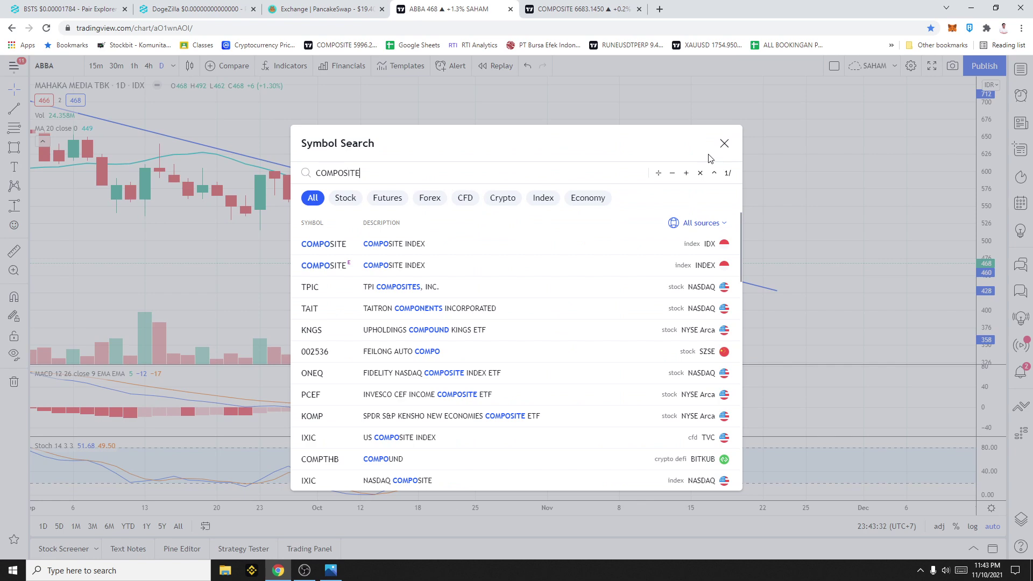
pyautogui.press('Down')
pyautogui.press('Return')
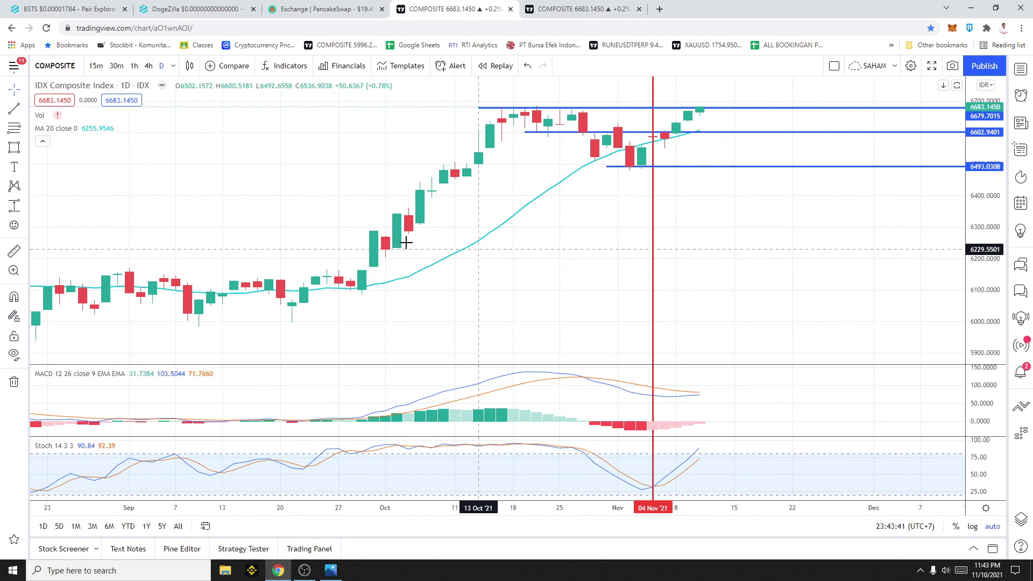
pyautogui.click(557, 9)
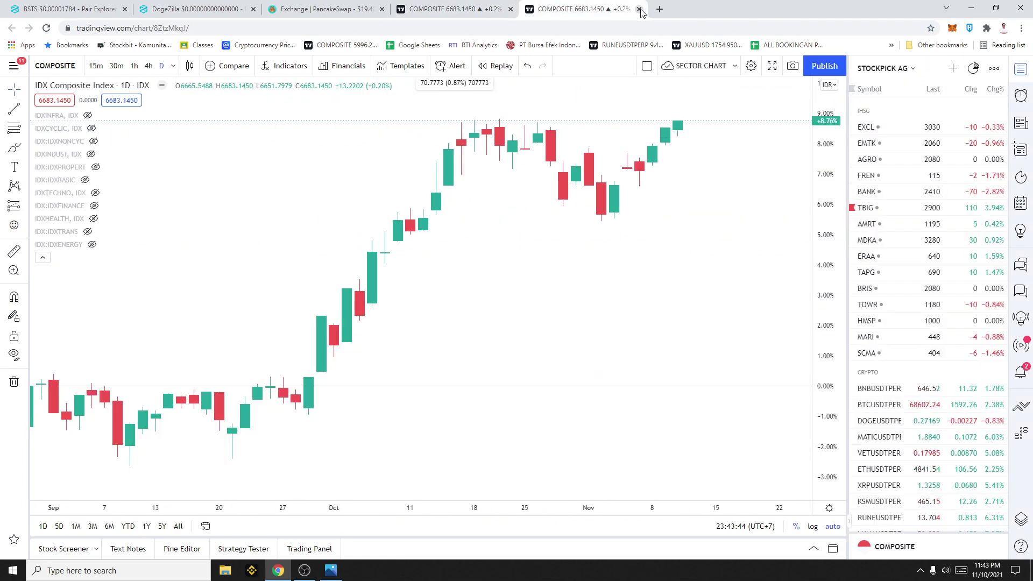
pyautogui.click(640, 9)
# Switch to the Photos table and circle the ASII, AKRA and BRPT analysis boxes with the pen.
pyautogui.hotkey('alt', 'Tab')
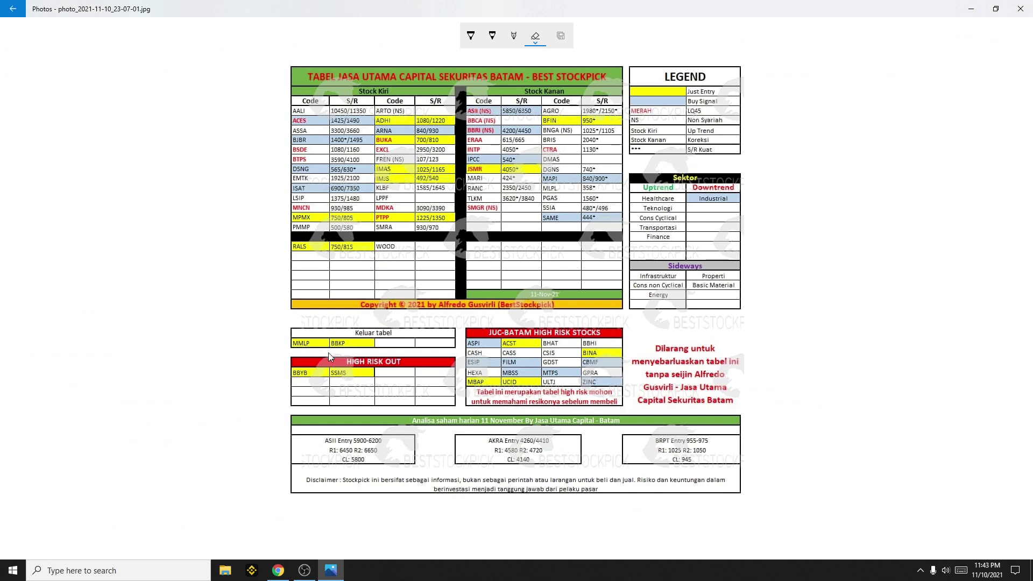
pyautogui.click(471, 36)
pyautogui.moveTo(409, 431)
pyautogui.mouseDown()
pyautogui.moveTo(304, 442)
pyautogui.moveTo(346, 479)
pyautogui.moveTo(409, 433)
pyautogui.mouseUp()
pyautogui.moveTo(546, 435)
pyautogui.mouseDown()
pyautogui.moveTo(474, 418)
pyautogui.moveTo(494, 481)
pyautogui.moveTo(591, 448)
pyautogui.moveTo(549, 428)
pyautogui.mouseUp()
pyautogui.moveTo(679, 426)
pyautogui.mouseDown()
pyautogui.moveTo(618, 447)
pyautogui.moveTo(718, 476)
pyautogui.moveTo(701, 430)
pyautogui.moveTo(670, 433)
pyautogui.mouseUp()
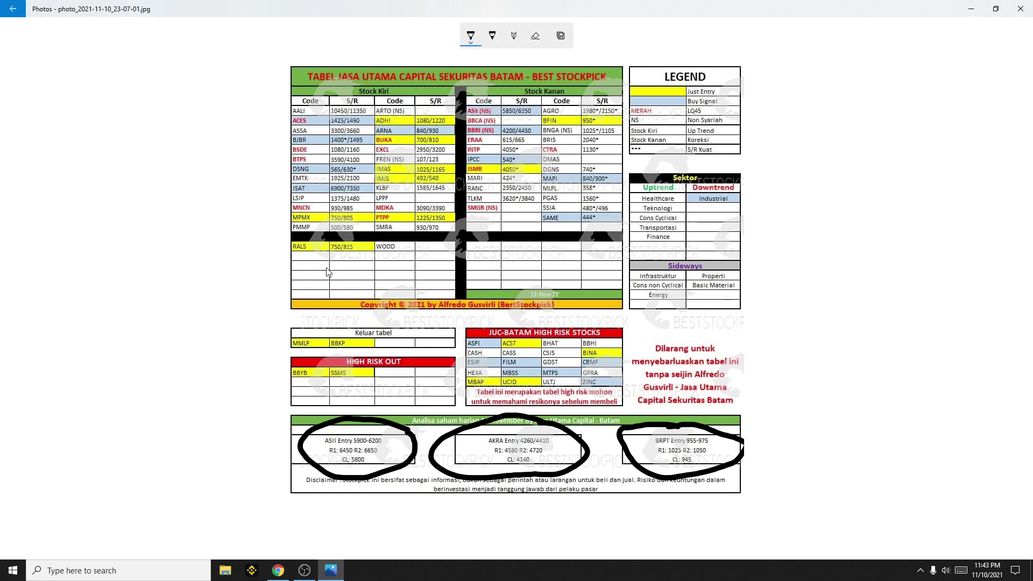
# Handwrite underlined "BOW" in the blank Stock Kiri rows and underlined "BOB" in the blank Stock Kanan rows.
pyautogui.moveTo(313, 266)
pyautogui.mouseDown()
pyautogui.moveTo(326, 288)
pyautogui.moveTo(314, 305)
pyautogui.mouseUp()
pyautogui.moveTo(360, 278)
pyautogui.mouseDown()
pyautogui.moveTo(376, 304)
pyautogui.moveTo(409, 275)
pyautogui.moveTo(410, 286)
pyautogui.mouseUp()
pyautogui.click(324, 322)
pyautogui.moveTo(348, 326); pyautogui.dragTo(398, 320)
pyautogui.moveTo(511, 246)
pyautogui.mouseDown()
pyautogui.moveTo(514, 272)
pyautogui.moveTo(543, 253)
pyautogui.moveTo(560, 278)
pyautogui.mouseUp()
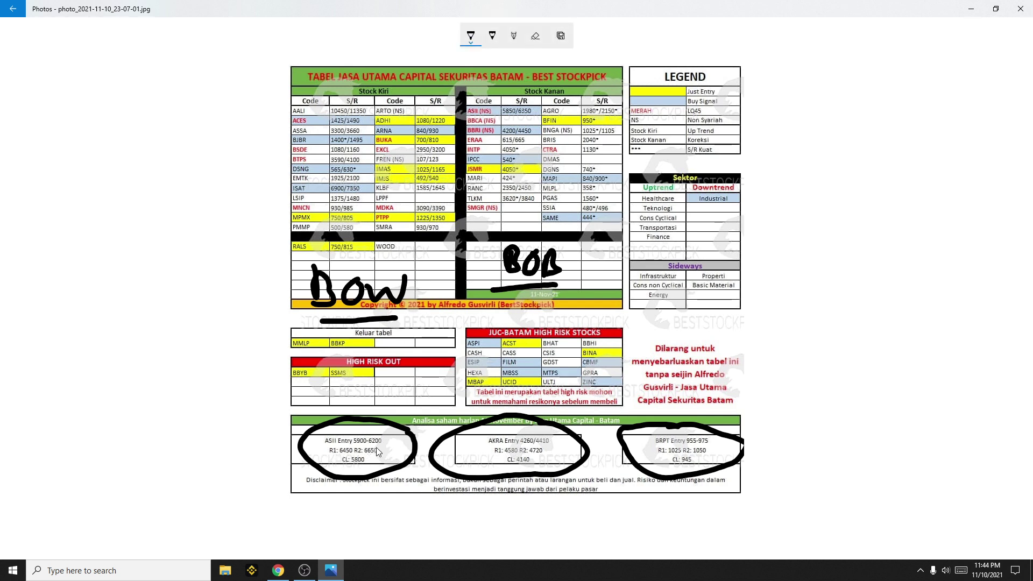
# Mark a cross inside the ASII, AKRA and BRPT boxes, and erase all ink from the table image.
pyautogui.moveTo(365, 458)
pyautogui.mouseDown()
pyautogui.moveTo(377, 471)
pyautogui.moveTo(357, 476)
pyautogui.mouseUp()
pyautogui.moveTo(538, 454)
pyautogui.mouseDown()
pyautogui.moveTo(550, 466)
pyautogui.moveTo(529, 470)
pyautogui.mouseUp()
pyautogui.moveTo(709, 455)
pyautogui.mouseDown()
pyautogui.moveTo(717, 473)
pyautogui.moveTo(686, 471)
pyautogui.mouseUp()
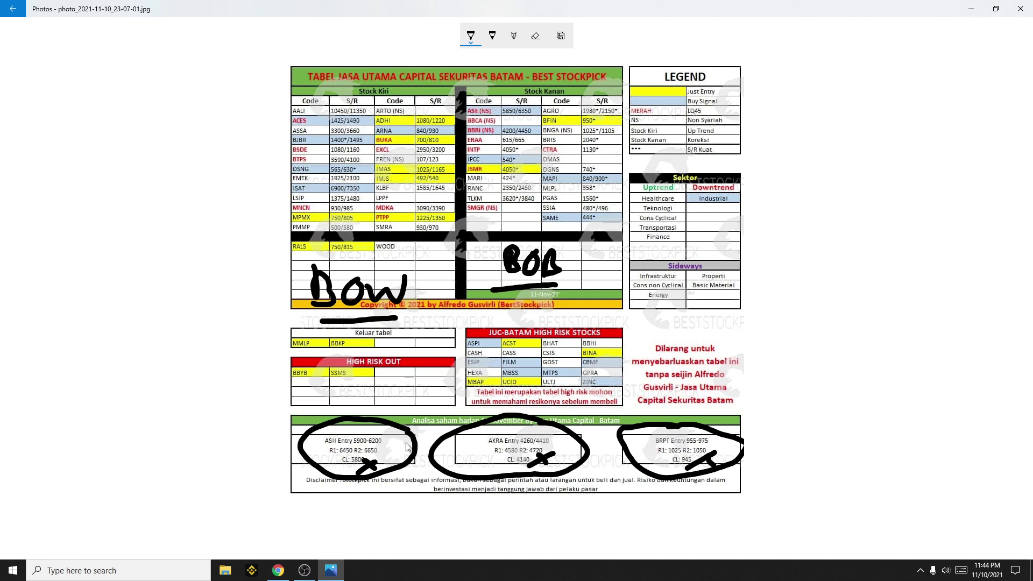
pyautogui.click(535, 36)
pyautogui.moveTo(509, 253)
pyautogui.mouseDown()
pyautogui.moveTo(543, 259)
pyautogui.moveTo(538, 285)
pyautogui.moveTo(390, 263)
pyautogui.moveTo(361, 307)
pyautogui.moveTo(374, 402)
pyautogui.moveTo(362, 486)
pyautogui.moveTo(541, 462)
pyautogui.moveTo(635, 494)
pyautogui.moveTo(702, 467)
pyautogui.mouseUp()
# Handwrite an underlined "1 m" below the RALS row, add pen strokes in the blank Stock Kanan rows, and erase the ink.
pyautogui.click(471, 36)
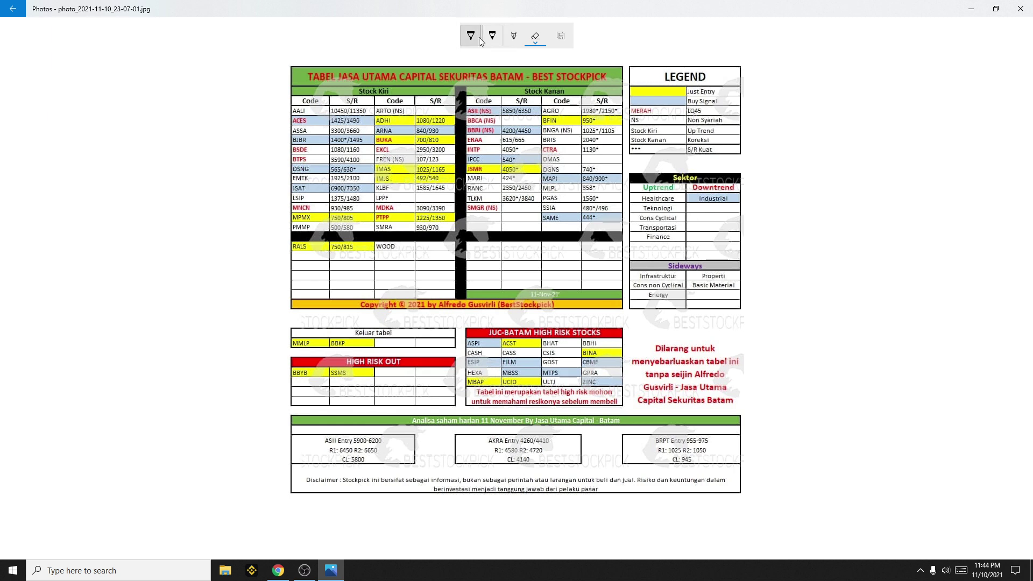
pyautogui.moveTo(340, 262)
pyautogui.mouseDown()
pyautogui.moveTo(341, 279)
pyautogui.moveTo(367, 258)
pyautogui.moveTo(393, 263)
pyautogui.moveTo(399, 292)
pyautogui.mouseUp()
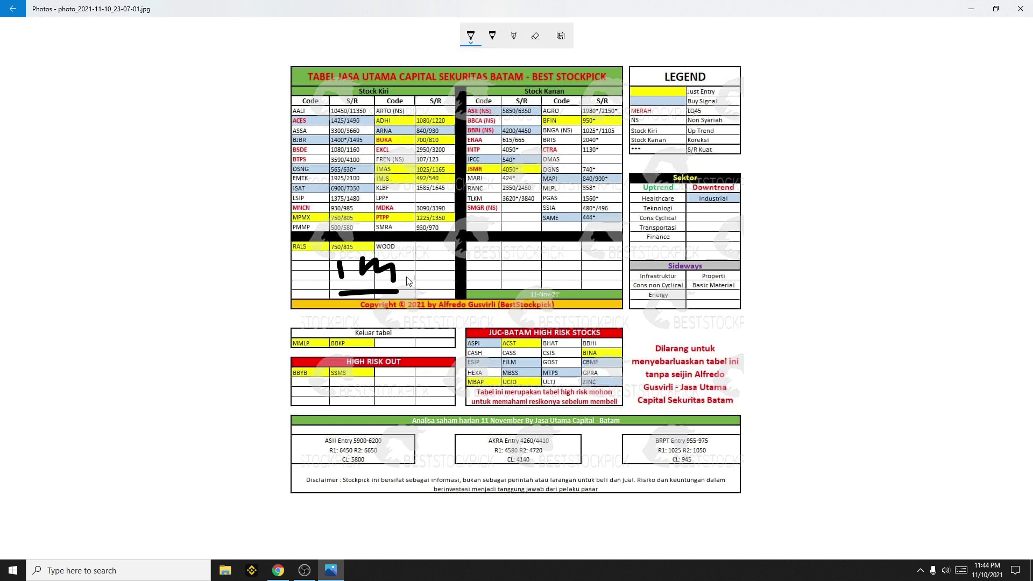
pyautogui.moveTo(487, 255)
pyautogui.mouseDown()
pyautogui.moveTo(486, 269)
pyautogui.moveTo(522, 256)
pyautogui.moveTo(530, 231)
pyautogui.mouseUp()
pyautogui.moveTo(484, 283)
pyautogui.mouseDown()
pyautogui.moveTo(531, 275)
pyautogui.moveTo(500, 233)
pyautogui.moveTo(482, 263)
pyautogui.moveTo(345, 269)
pyautogui.moveTo(361, 273)
pyautogui.mouseUp()
pyautogui.click(535, 35)
# Handwrite a "2" in the blank rows below RALS with the pen, and erase it.
pyautogui.click(471, 35)
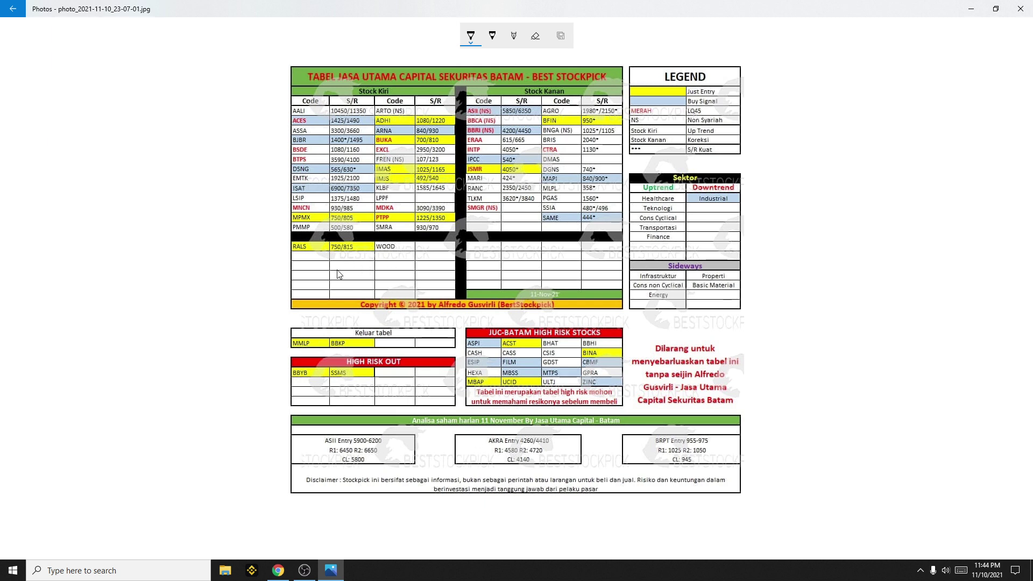
pyautogui.moveTo(346, 269); pyautogui.dragTo(384, 291)
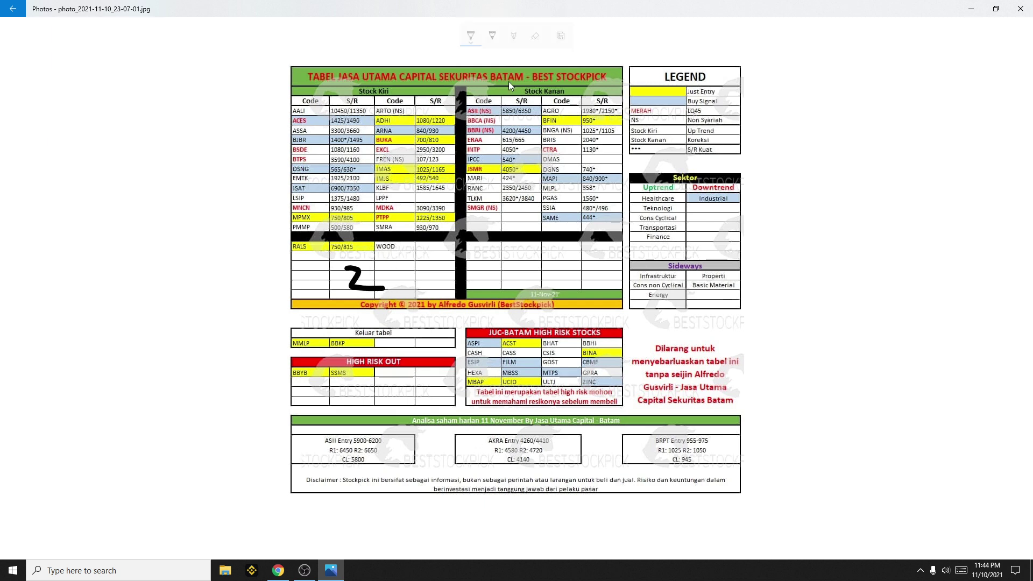
pyautogui.click(535, 36)
pyautogui.click(361, 287)
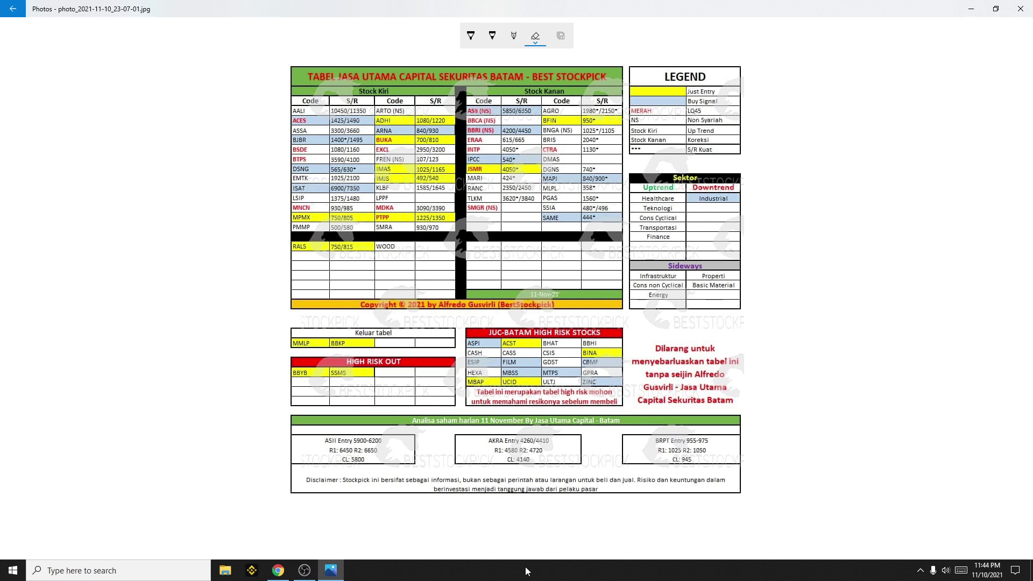
# Select the pen for the table image, switch to TradingView in Chrome and load the ARTO (Bank Jago Tbk, IDX) chart.
pyautogui.click(471, 35)
pyautogui.click(278, 570)
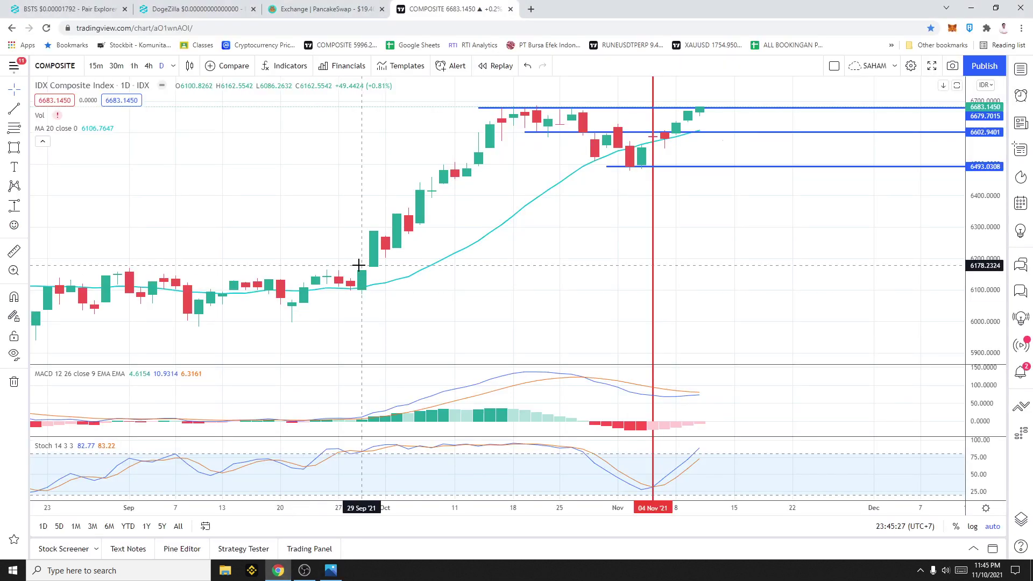
pyautogui.write('ARTO')
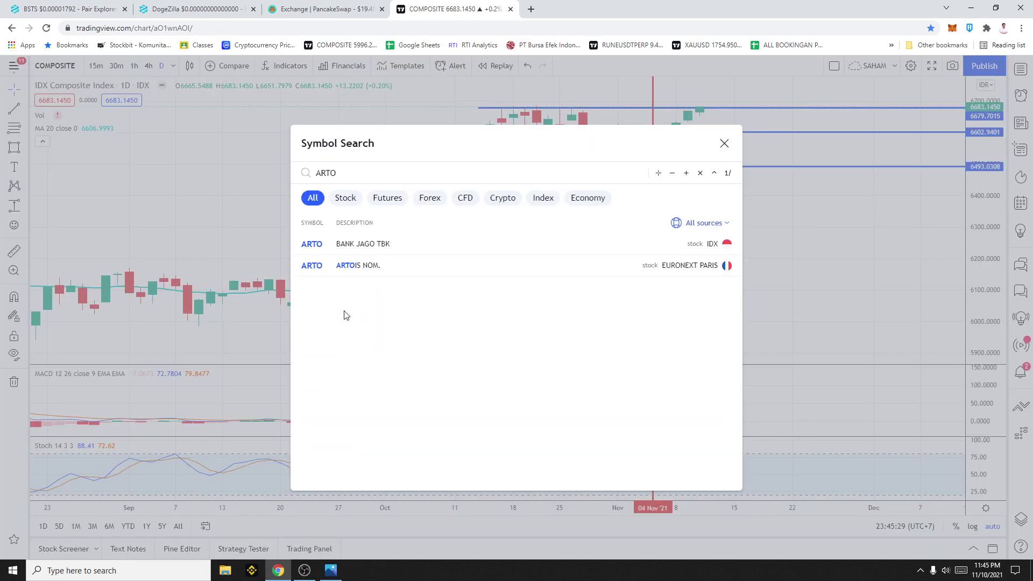
pyautogui.press('Return')
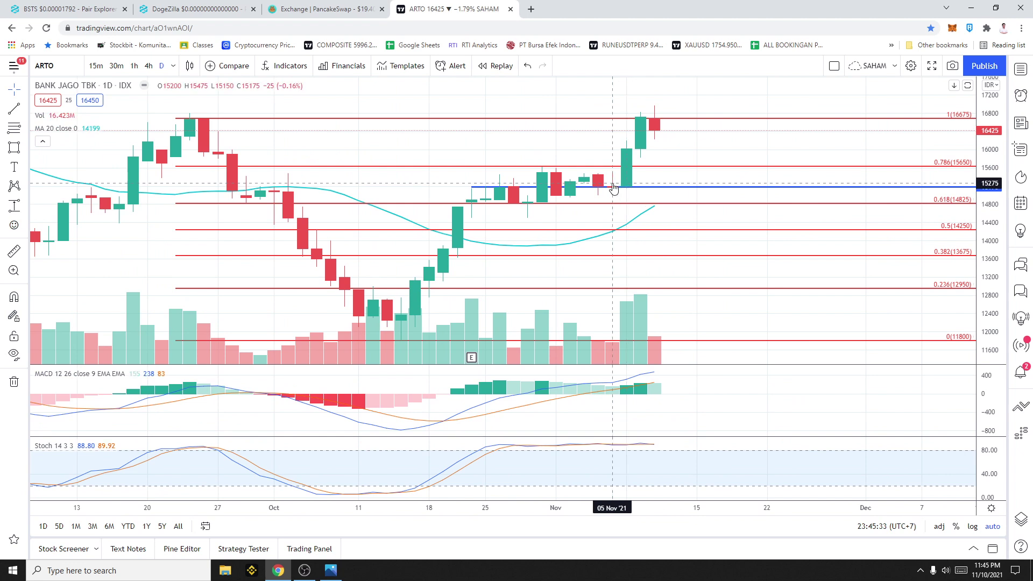
# Check the November 2021 dates in the system calendar, close it, and switch back to the stock-pick table in Photos.
pyautogui.click(987, 570)
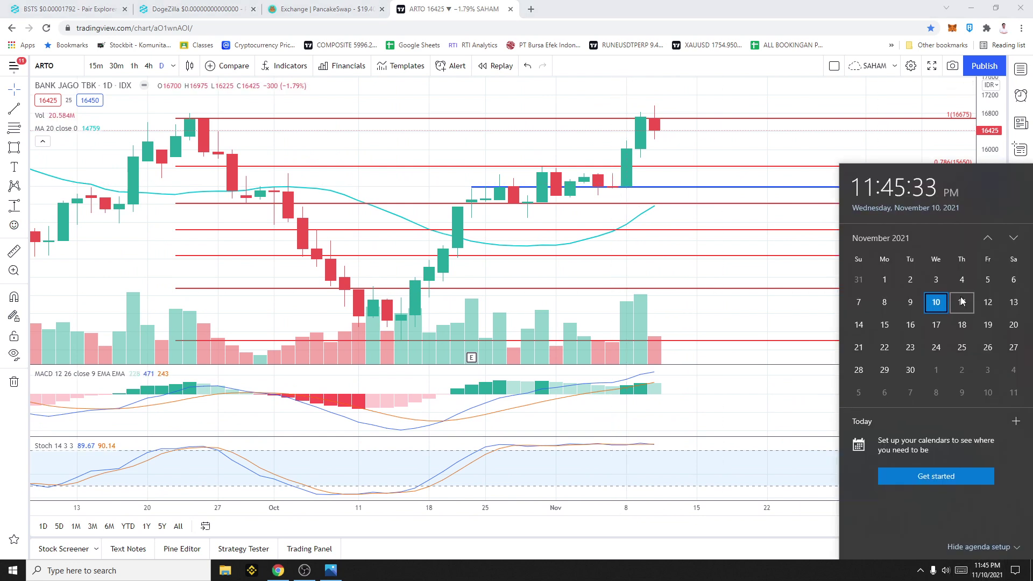
pyautogui.click(655, 200)
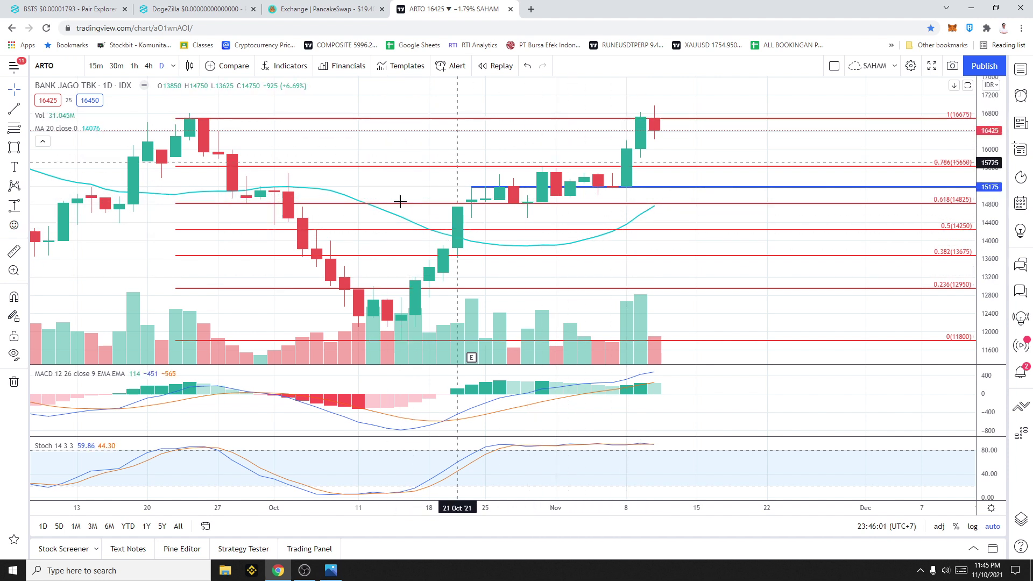
pyautogui.click(331, 570)
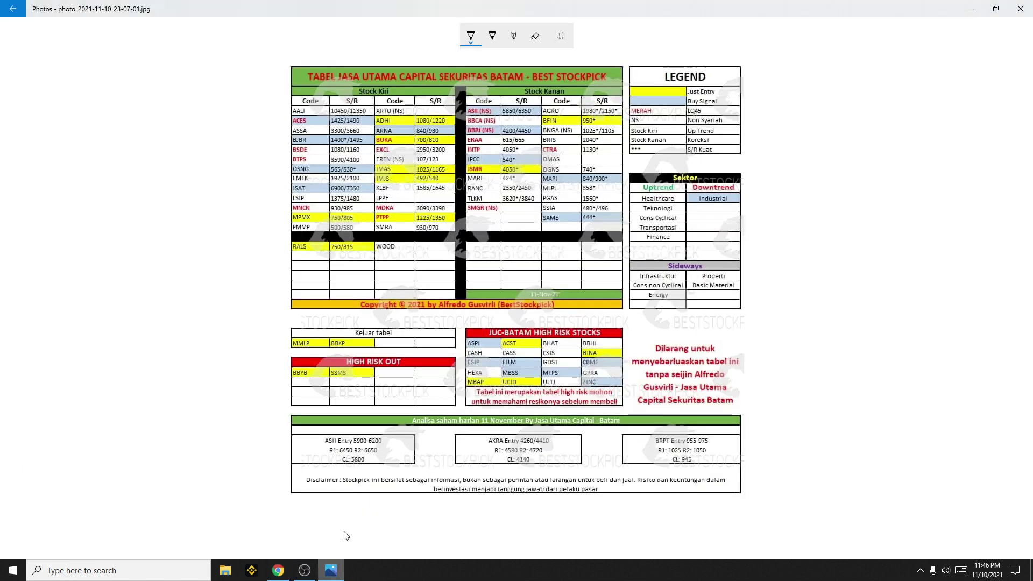